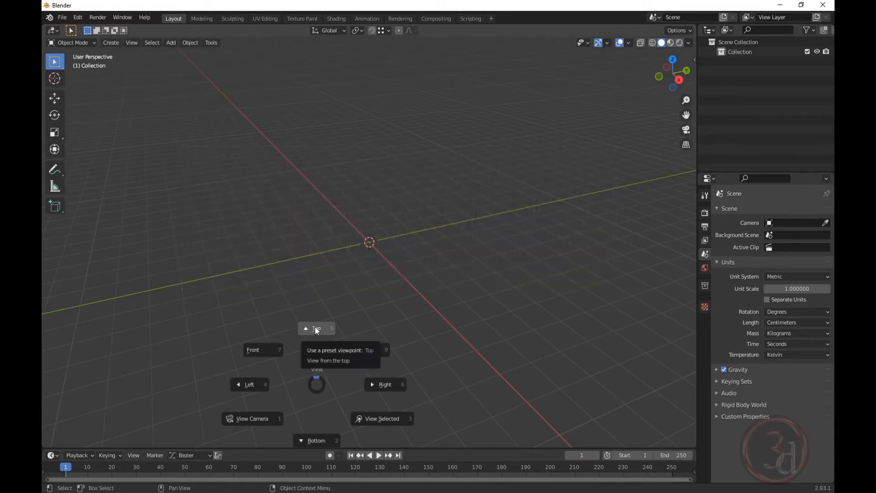
# From the top orthographic view, add a mesh plane at the scene origin.
pyautogui.click(317, 329)
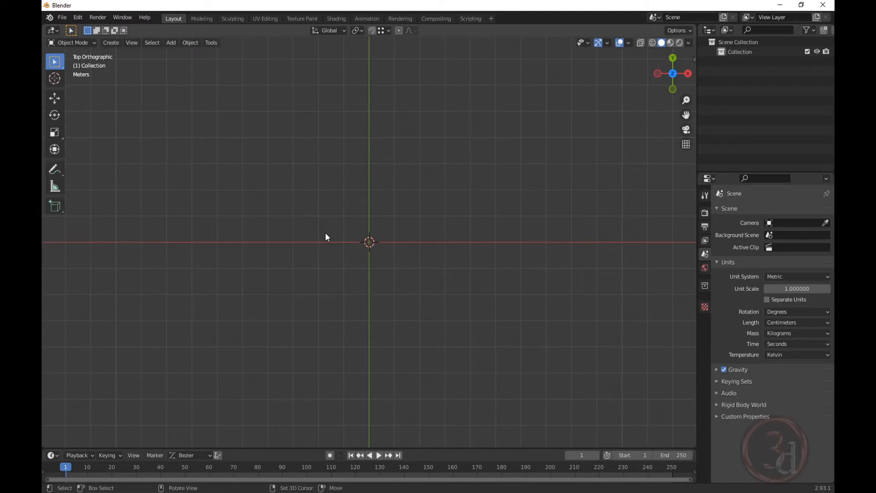
pyautogui.hotkey('shift', 'a')
pyautogui.moveTo(325, 233)
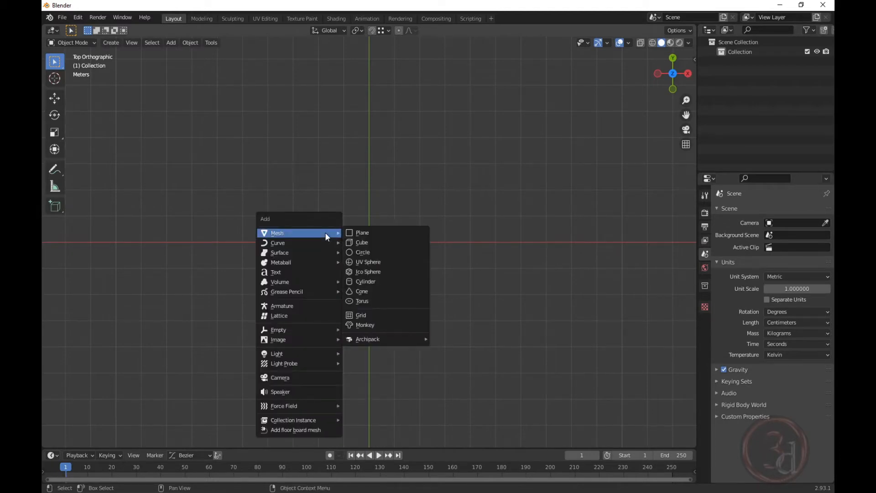
pyautogui.click(380, 234)
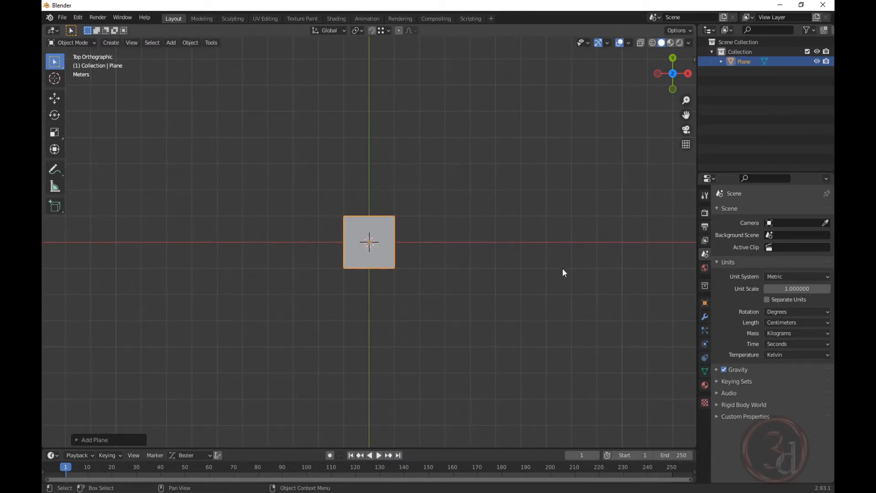
# In the sidebar, set the plane's dimensions to X 195 cm and Y 95 cm.
pyautogui.press('n')
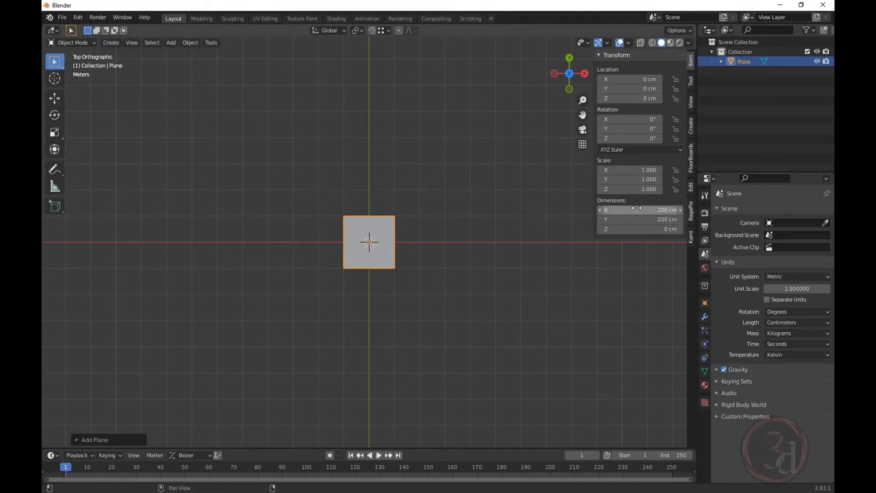
pyautogui.click(653, 211)
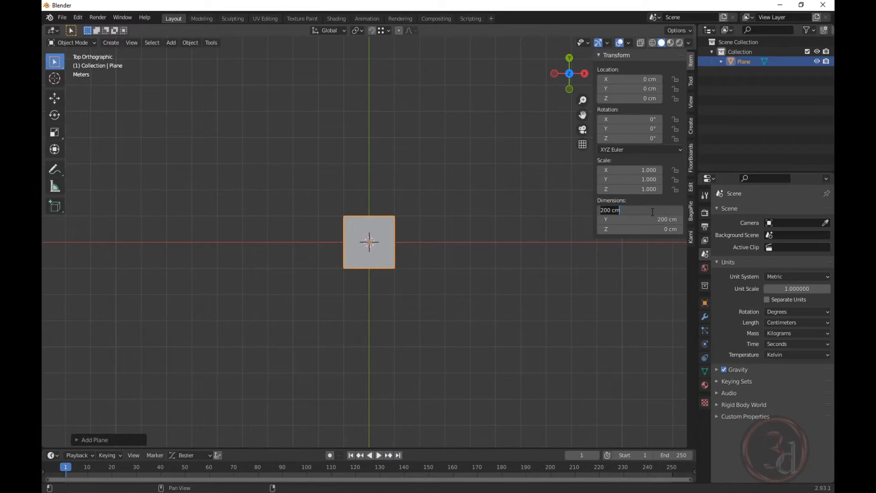
pyautogui.write('195')
pyautogui.press('Return')
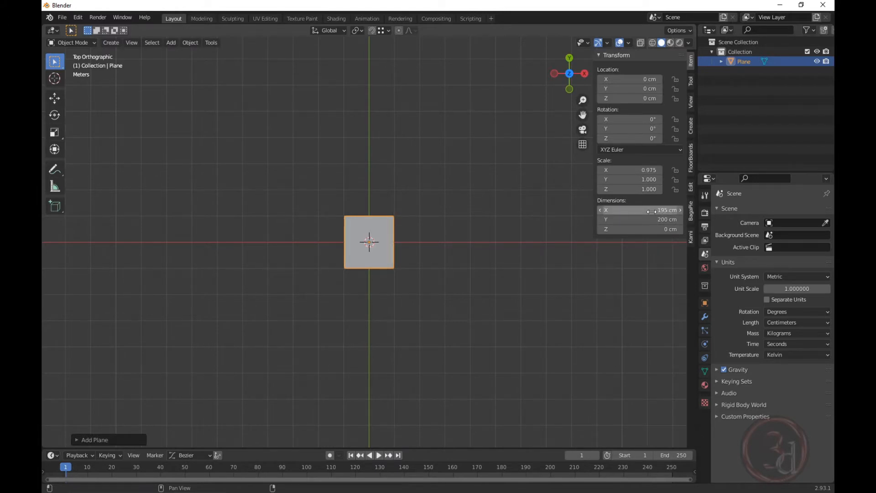
pyautogui.click(643, 221)
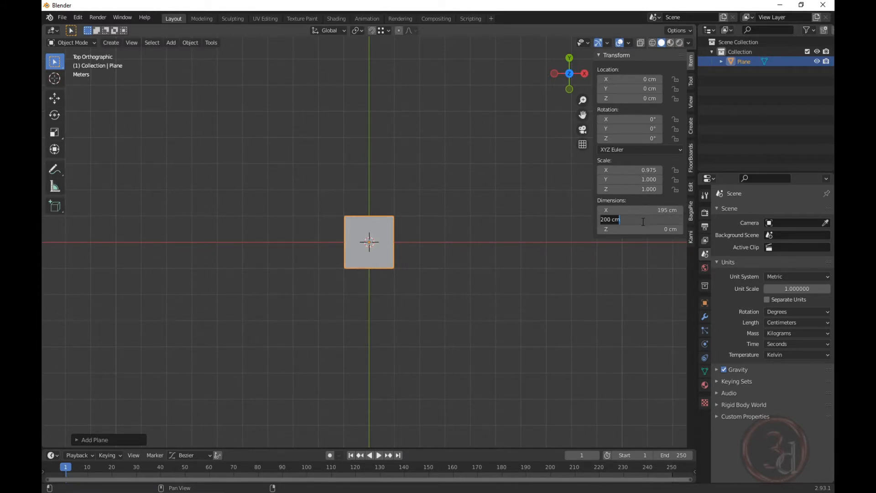
pyautogui.write('95')
pyautogui.press('Return')
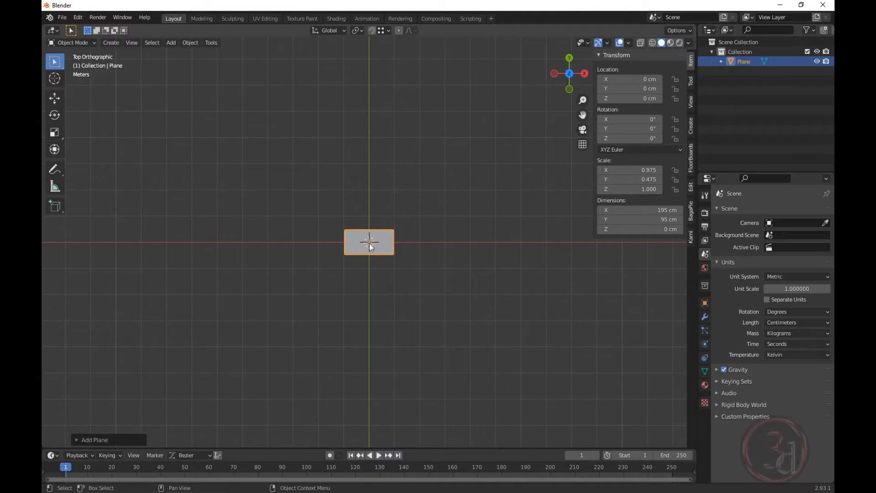
pyautogui.moveTo(374, 243); pyautogui.dragTo(452, 174, button='middle')
# In Edit Mode, select the whole plane and extrude it up 75 cm.
pyautogui.moveTo(415, 242); pyautogui.dragTo(409, 243, button='middle')
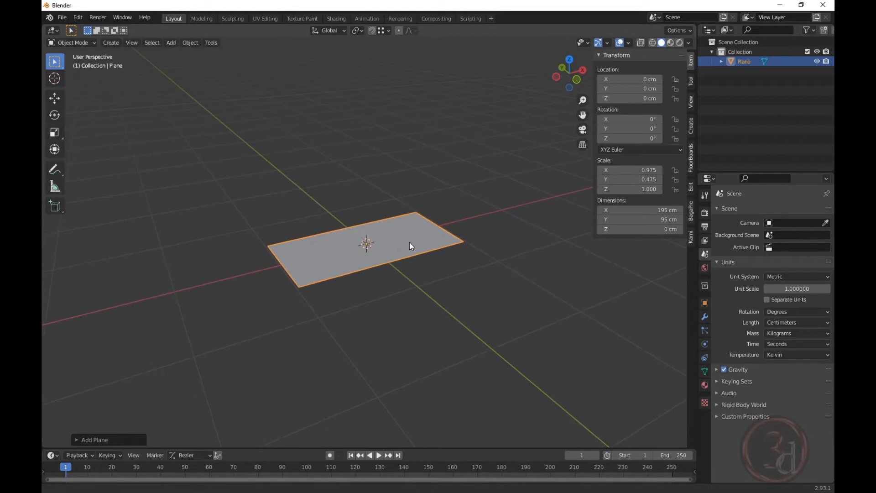
pyautogui.moveTo(415, 245)
pyautogui.mouseDown(button='middle')
pyautogui.moveTo(389, 245)
pyautogui.moveTo(402, 245)
pyautogui.mouseUp(button='middle')
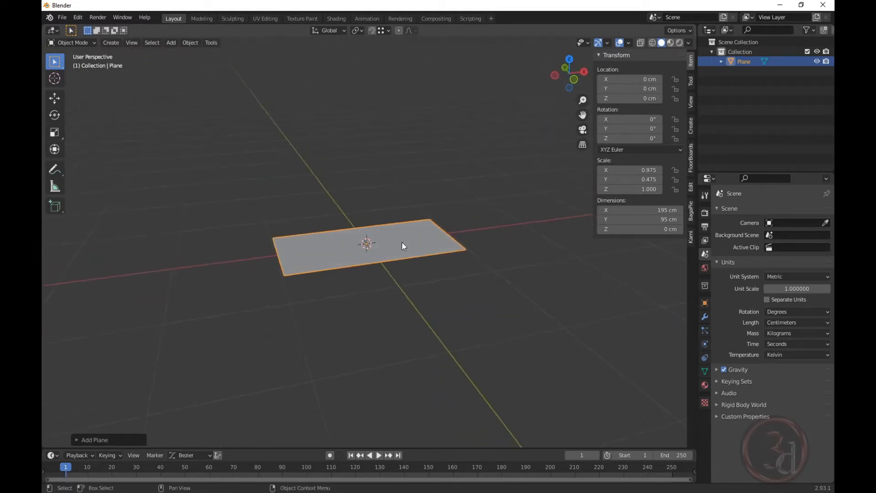
pyautogui.press('Tab')
pyautogui.hotkey('alt', 'a')
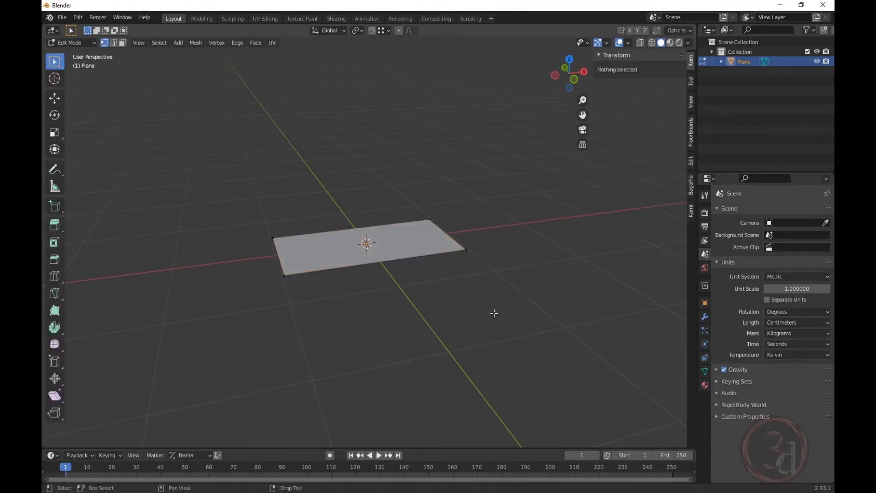
pyautogui.moveTo(503, 184); pyautogui.dragTo(242, 300)
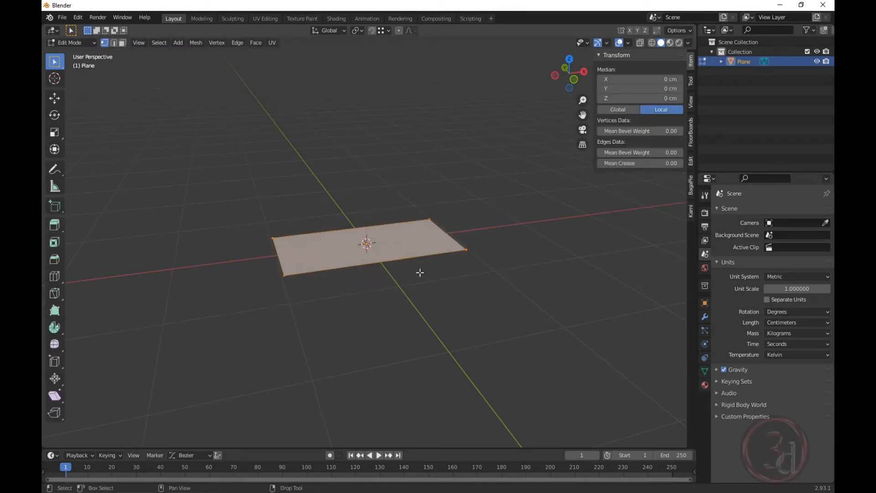
pyautogui.press('e')
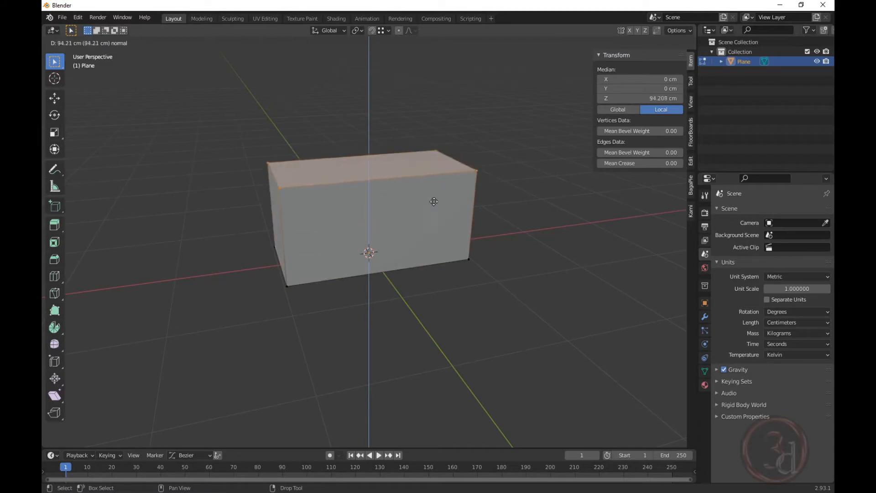
pyautogui.write('75')
pyautogui.press('Return')
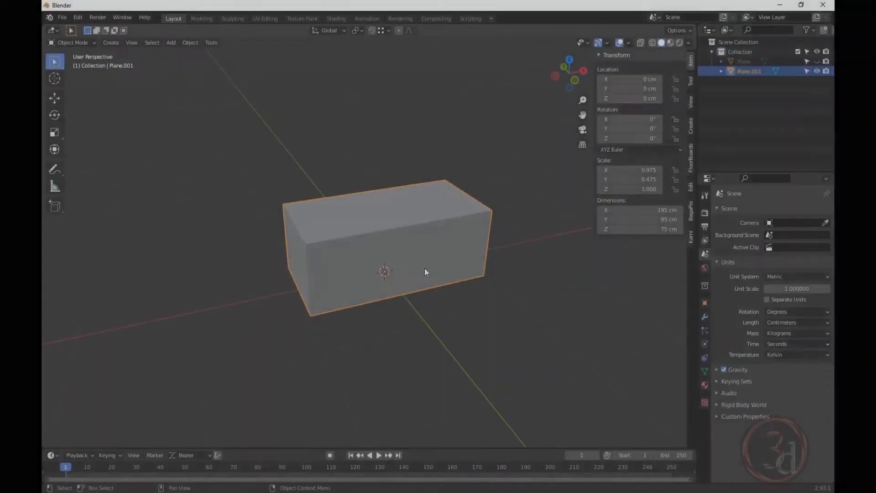
# In Edit Mode on the copy, select the bottom vertices from a front wireframe view.
pyautogui.moveTo(420, 253); pyautogui.dragTo(409, 249, button='middle')
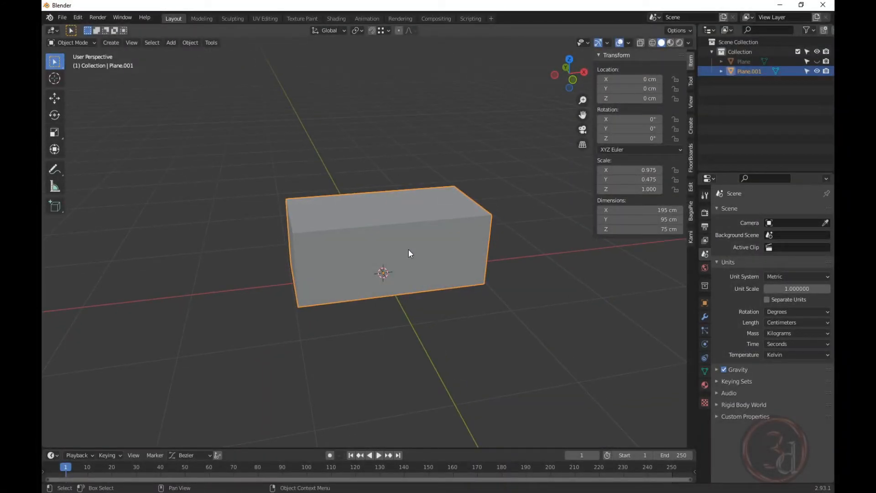
pyautogui.press('Tab')
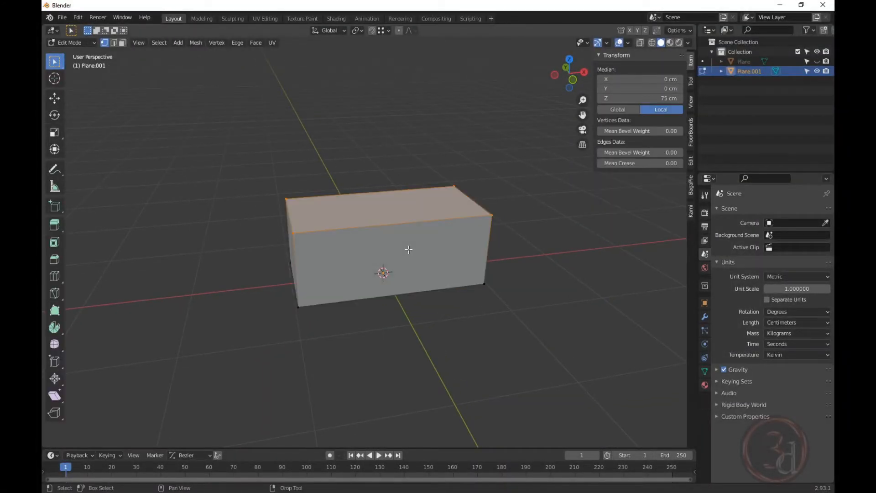
pyautogui.moveTo(419, 249); pyautogui.dragTo(315, 221, button='middle')
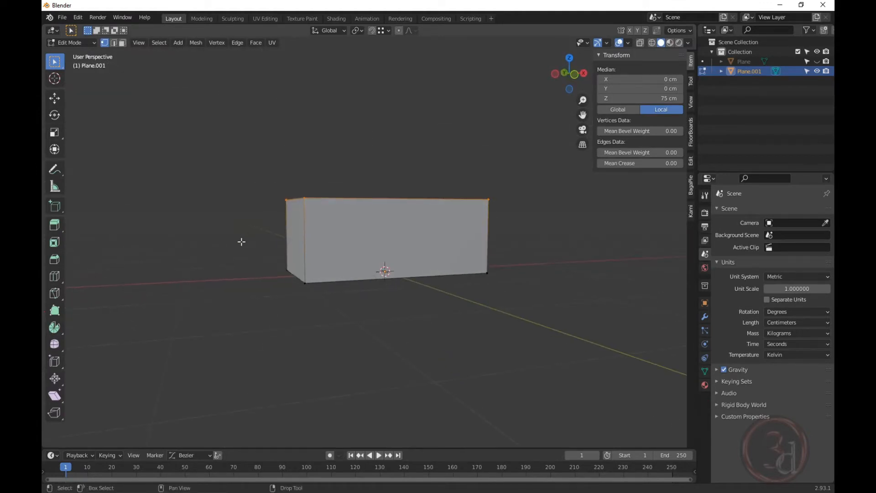
pyautogui.hotkey('alt', 'a')
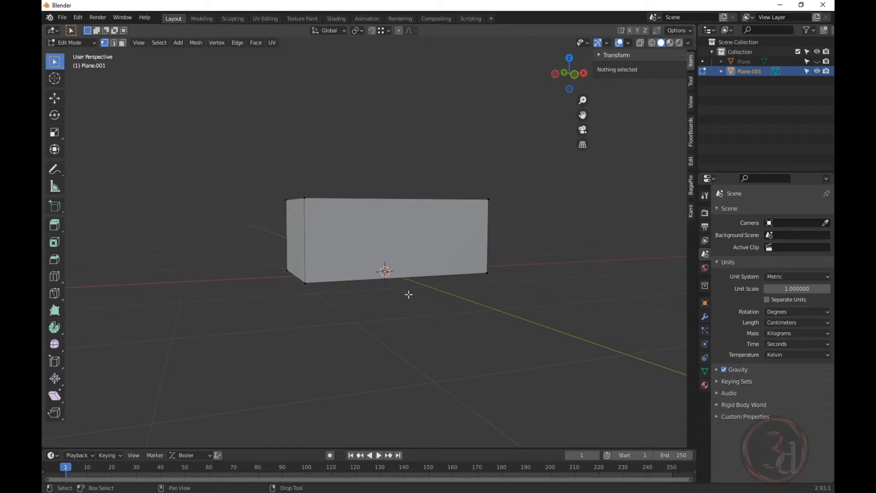
pyautogui.press('`')
pyautogui.click(331, 248)
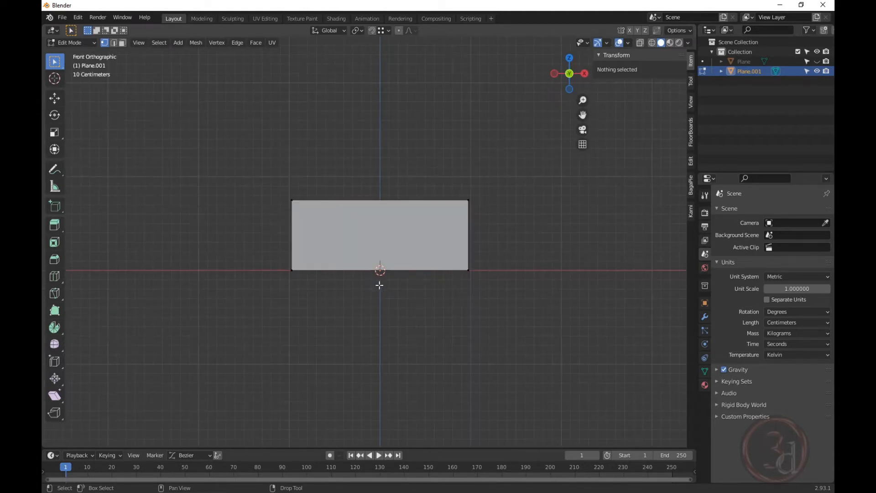
pyautogui.press('z')
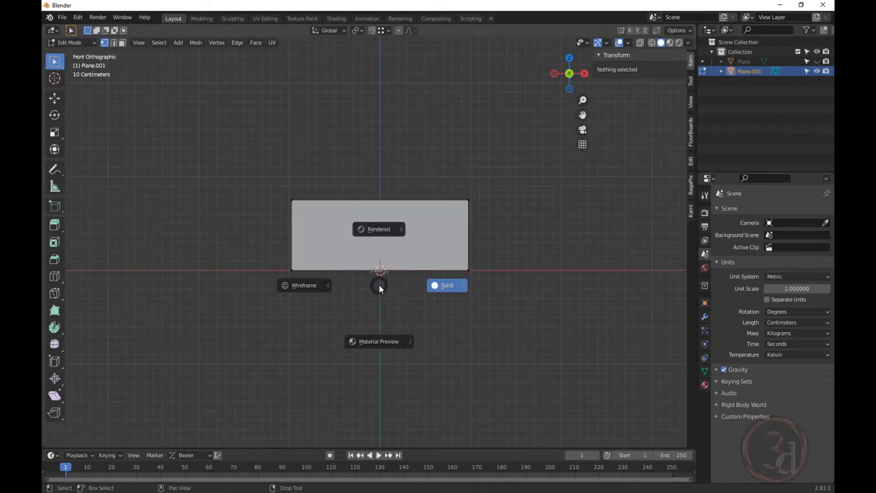
pyautogui.click(306, 286)
pyautogui.moveTo(238, 240); pyautogui.dragTo(522, 338)
pyautogui.keyDown('shift'); pyautogui.moveTo(434, 307); pyautogui.dragTo(444, 342, button='middle'); pyautogui.keyUp('shift')
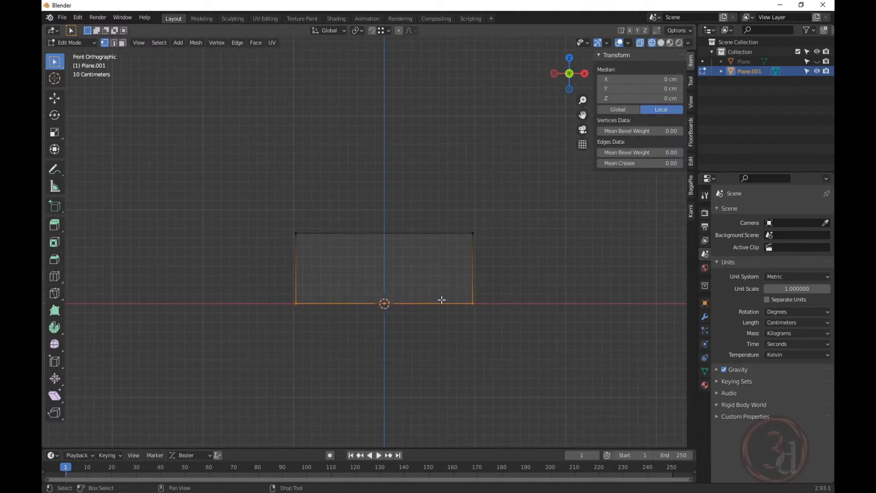
# Move the bottom vertices up about 36.45 cm along Z, then return to solid shading.
pyautogui.press('g')
pyautogui.press('z')
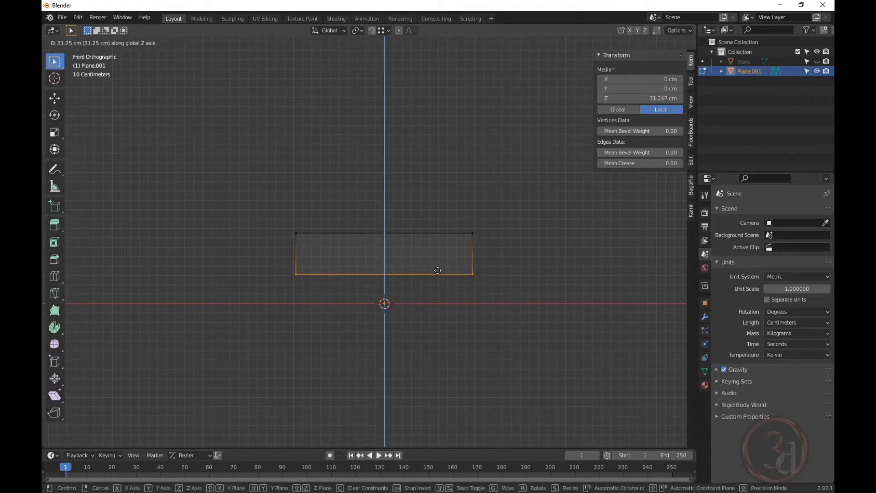
pyautogui.click(438, 265)
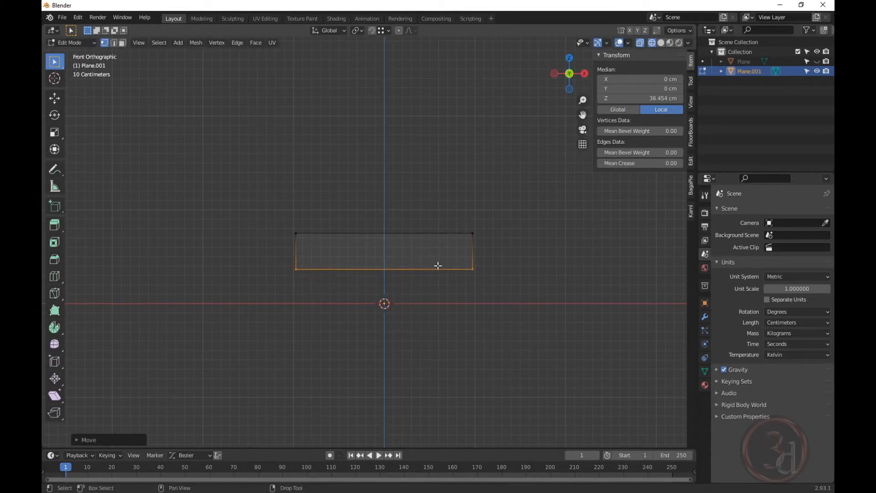
pyautogui.moveTo(438, 265); pyautogui.dragTo(508, 318, button='middle')
pyautogui.hotkey('alt', 'z')
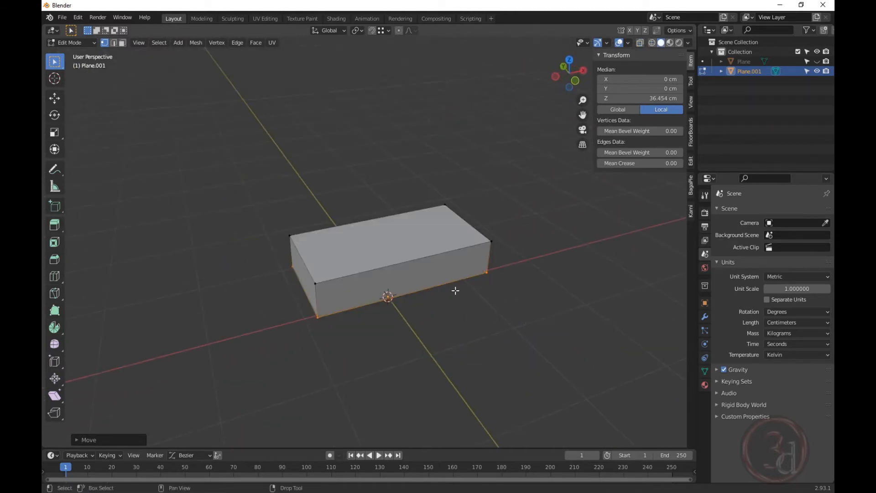
pyautogui.moveTo(455, 291)
pyautogui.mouseDown(button='middle')
pyautogui.moveTo(444, 309)
pyautogui.moveTo(472, 293)
pyautogui.mouseUp(button='middle')
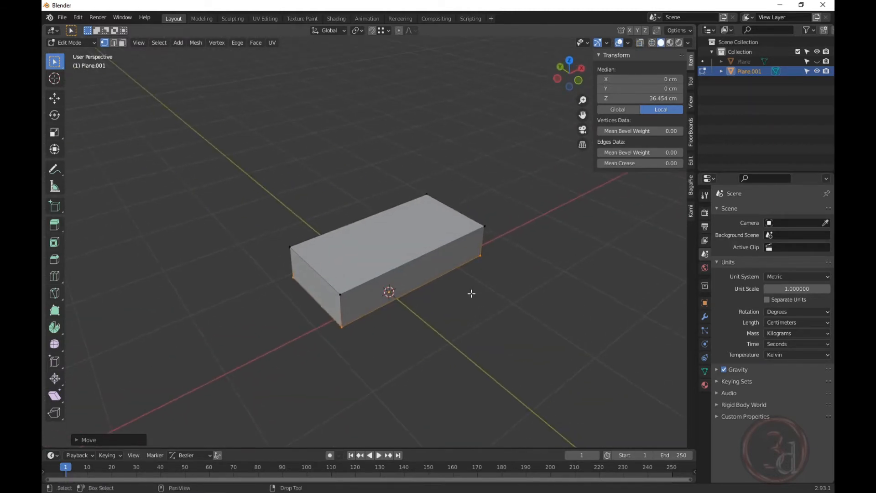
# In face select mode, delete the top, front and bottom faces, then return to Object Mode.
pyautogui.press('3')
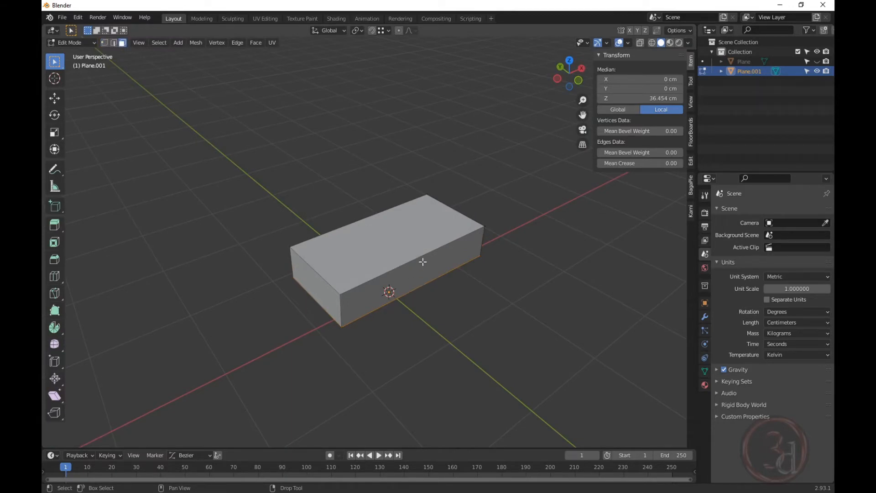
pyautogui.click(418, 240)
pyautogui.keyDown('shift'); pyautogui.click(419, 278); pyautogui.keyUp('shift')
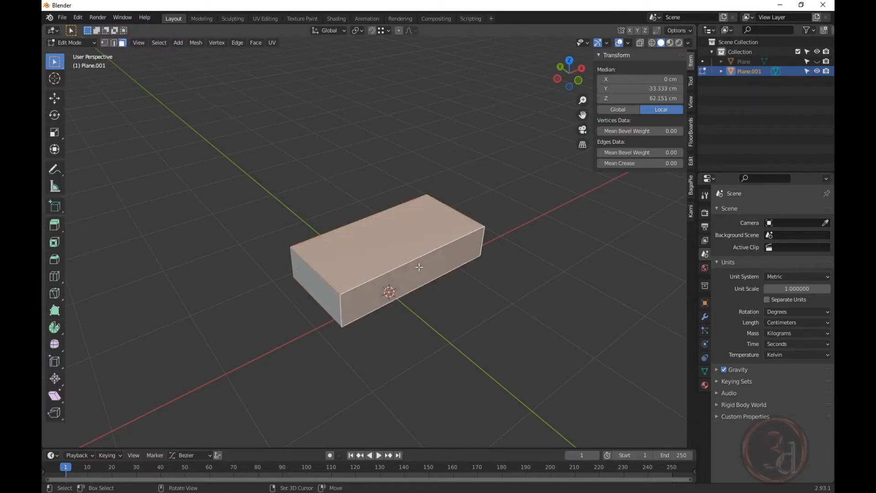
pyautogui.moveTo(419, 279); pyautogui.dragTo(423, 259, button='middle')
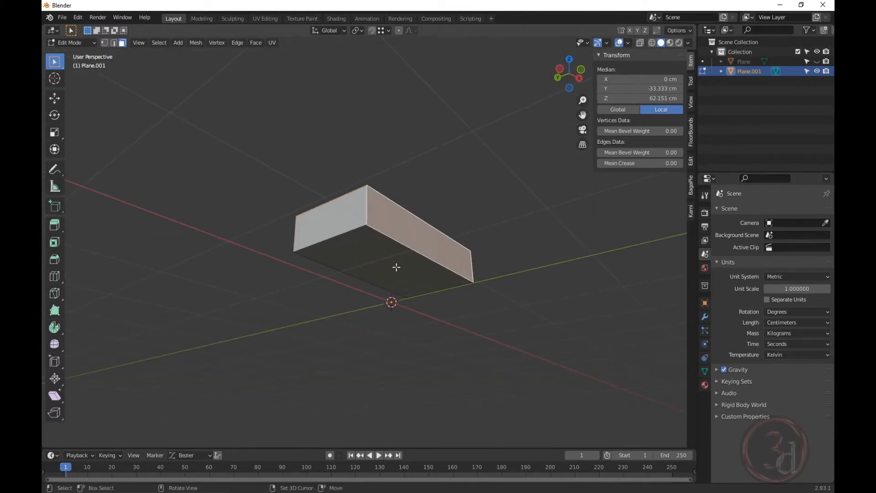
pyautogui.keyDown('shift'); pyautogui.click(405, 267); pyautogui.keyUp('shift')
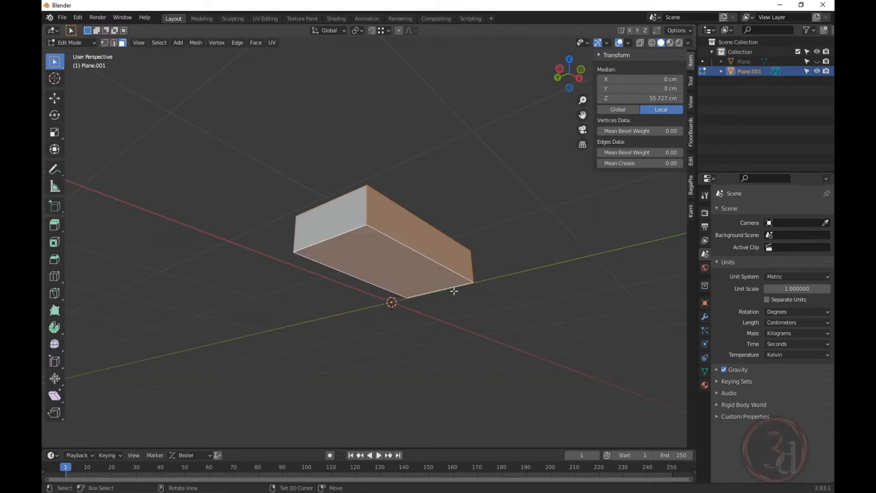
pyautogui.moveTo(434, 231); pyautogui.dragTo(401, 297, button='middle')
pyautogui.press('x')
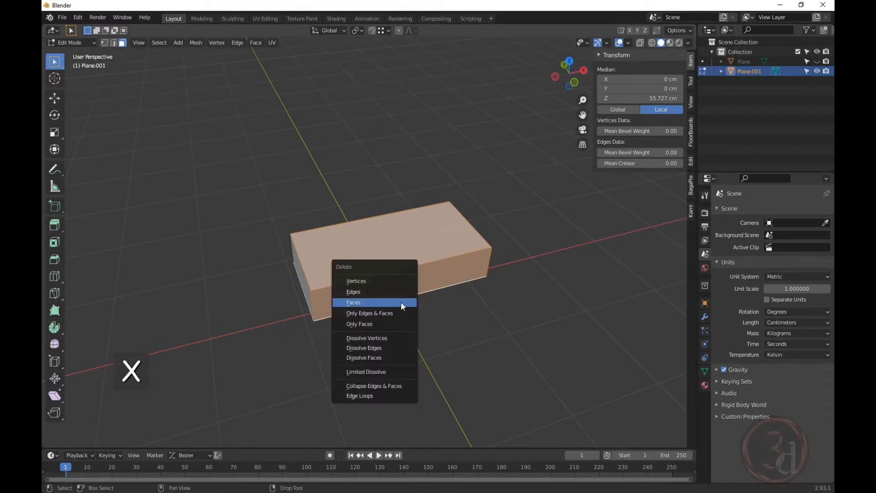
pyautogui.click(367, 303)
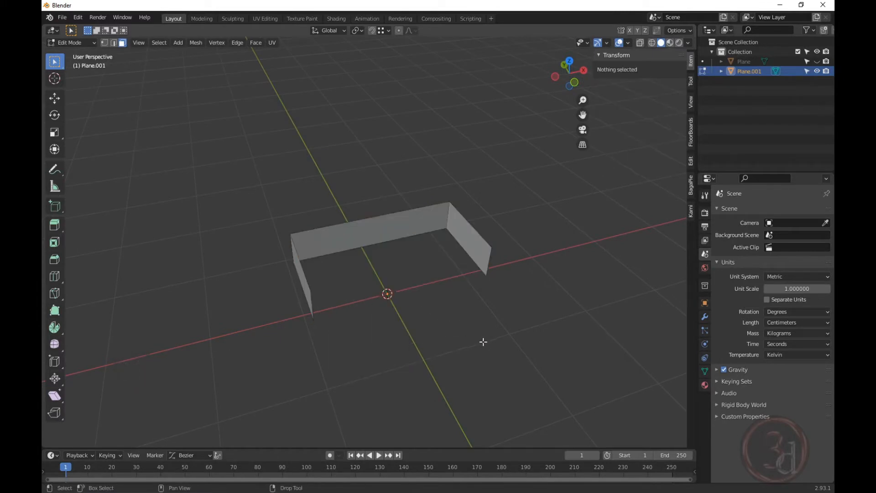
pyautogui.moveTo(483, 343); pyautogui.dragTo(337, 235, button='middle')
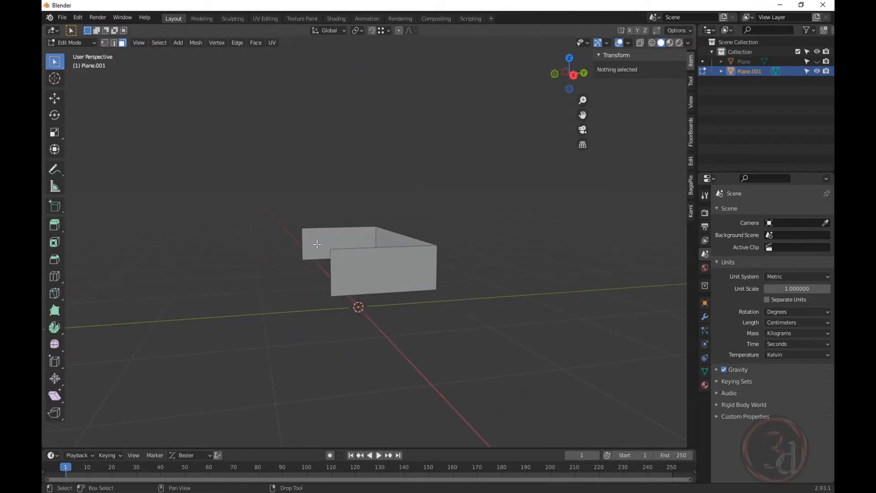
pyautogui.moveTo(334, 269); pyautogui.dragTo(464, 303, button='middle')
pyautogui.press('Tab')
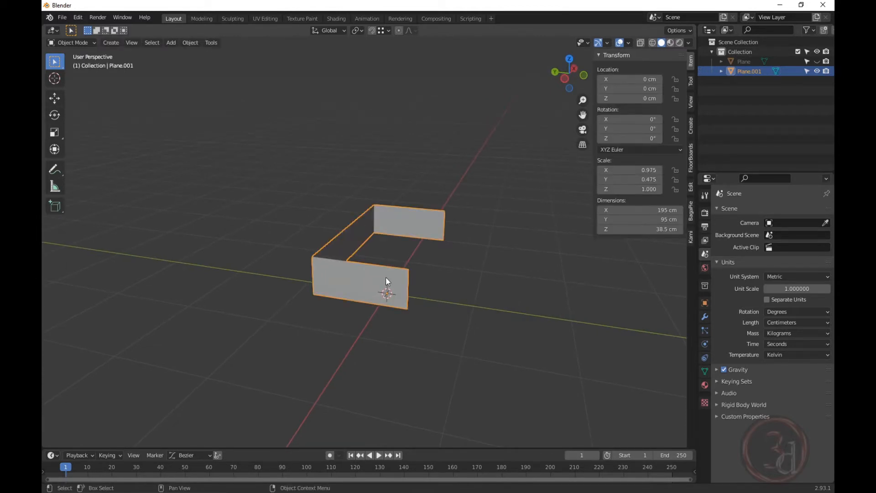
# From Right view, lower the side walls' front-edge vertices 26.56 cm along Z.
pyautogui.press('Tab')
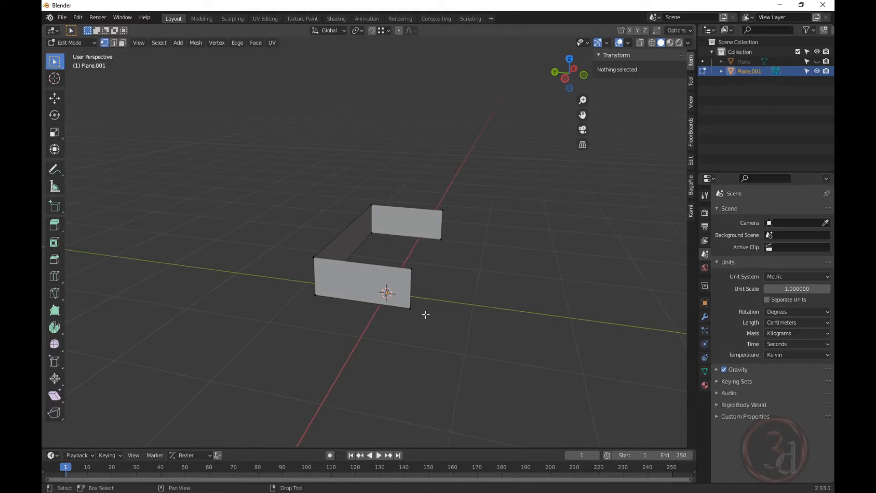
pyautogui.moveTo(424, 313); pyautogui.dragTo(406, 292, button='middle')
pyautogui.moveTo(393, 188); pyautogui.dragTo(456, 333)
pyautogui.moveTo(453, 299); pyautogui.dragTo(437, 289, button='middle')
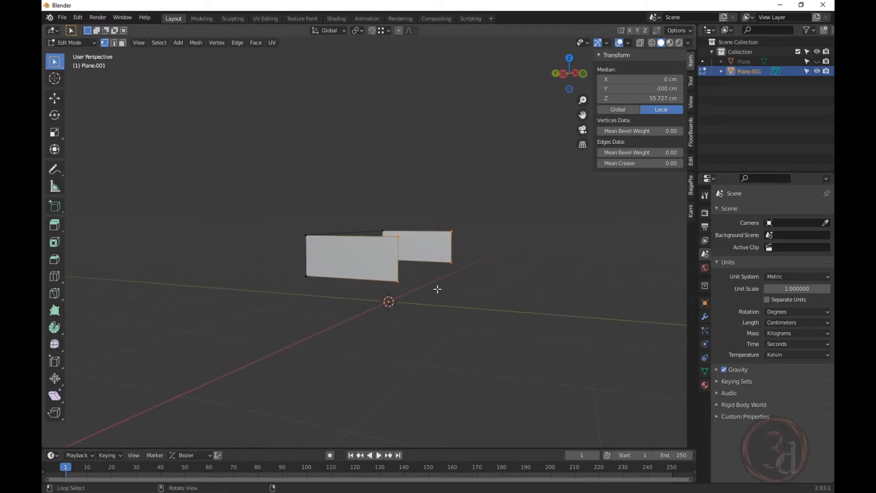
pyautogui.press('`')
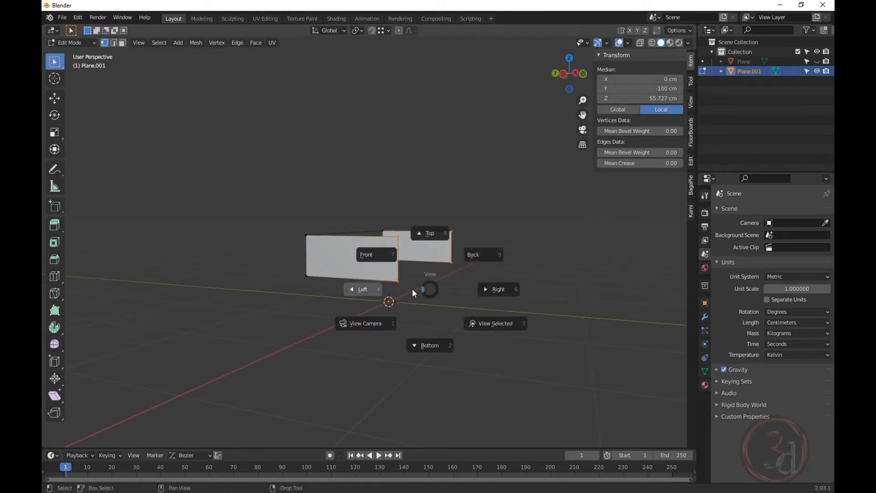
pyautogui.click(485, 289)
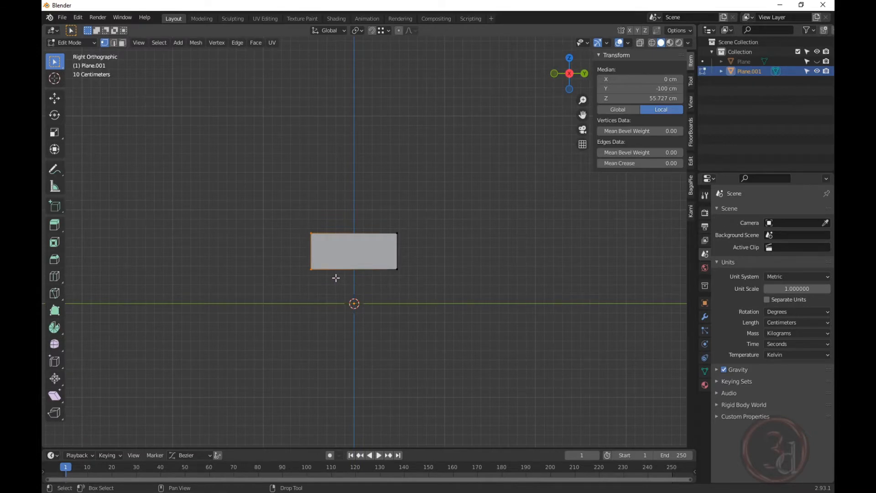
pyautogui.press('g')
pyautogui.press('z')
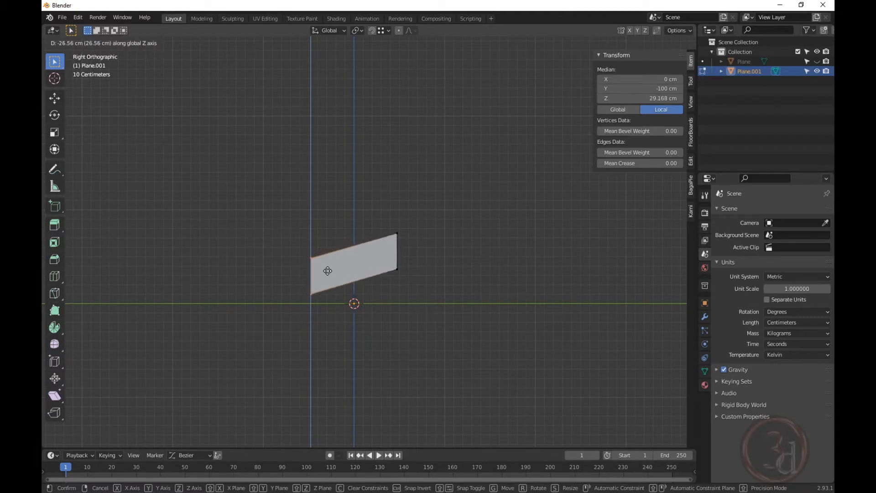
pyautogui.click(327, 270)
pyautogui.moveTo(340, 277); pyautogui.dragTo(434, 278, button='middle')
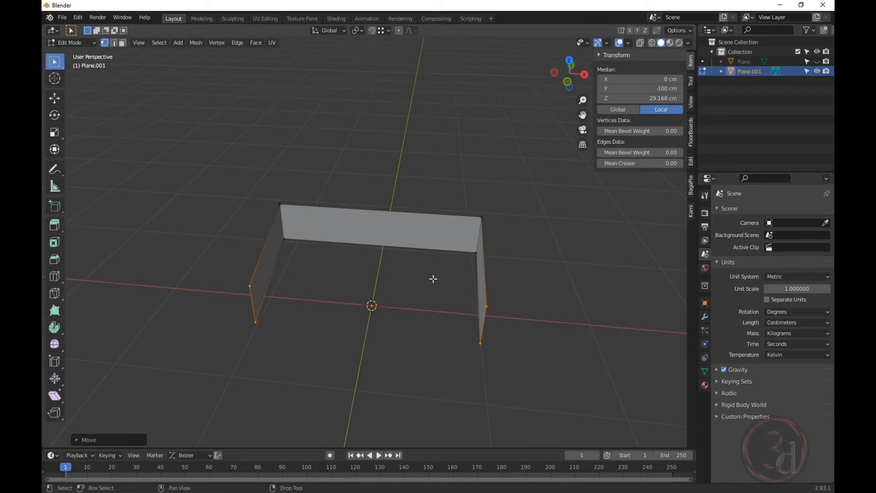
pyautogui.press('Tab')
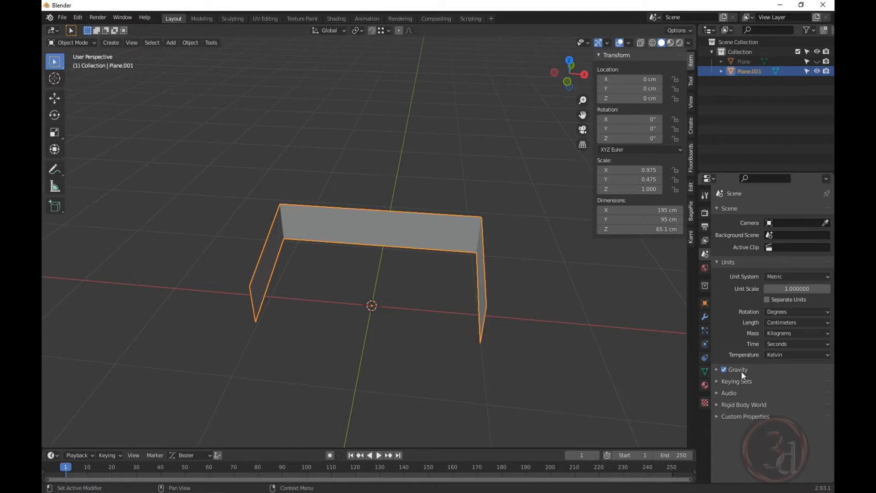
# Try a 16 cm Solidify modifier with Even Thickness on the frame, then delete it.
pyautogui.click(705, 318)
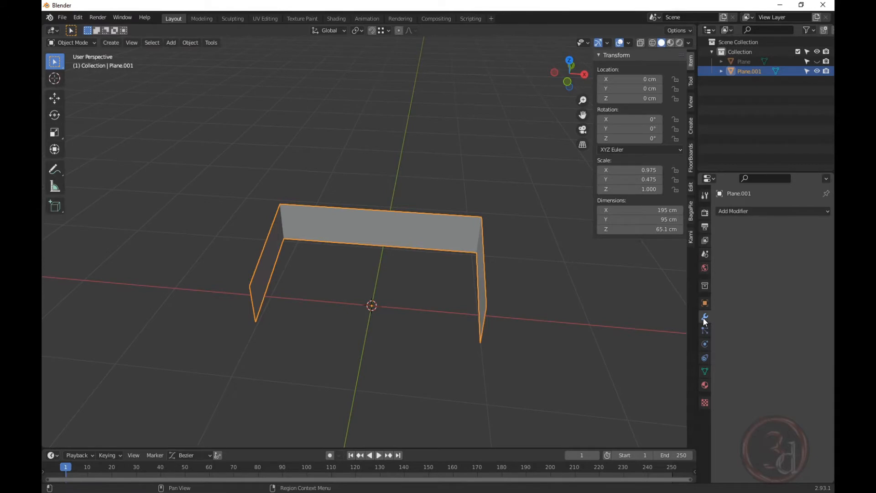
pyautogui.click(738, 212)
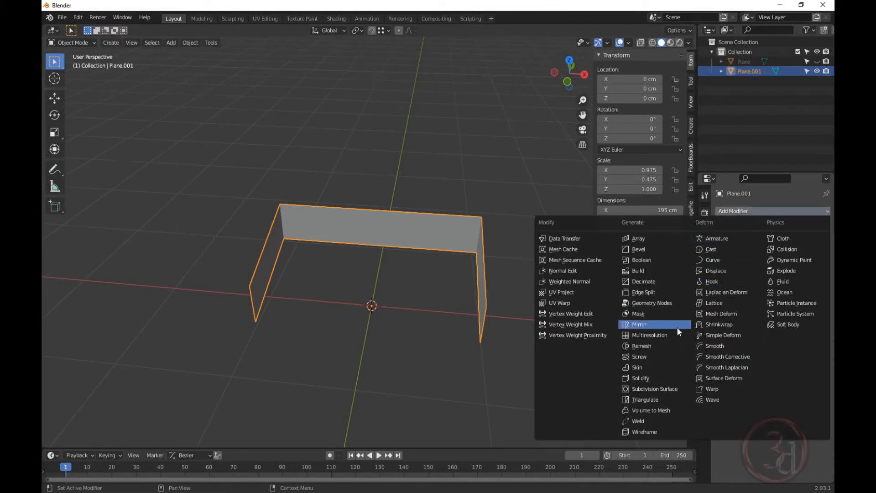
pyautogui.click(640, 378)
pyautogui.moveTo(415, 239); pyautogui.dragTo(425, 253, button='middle')
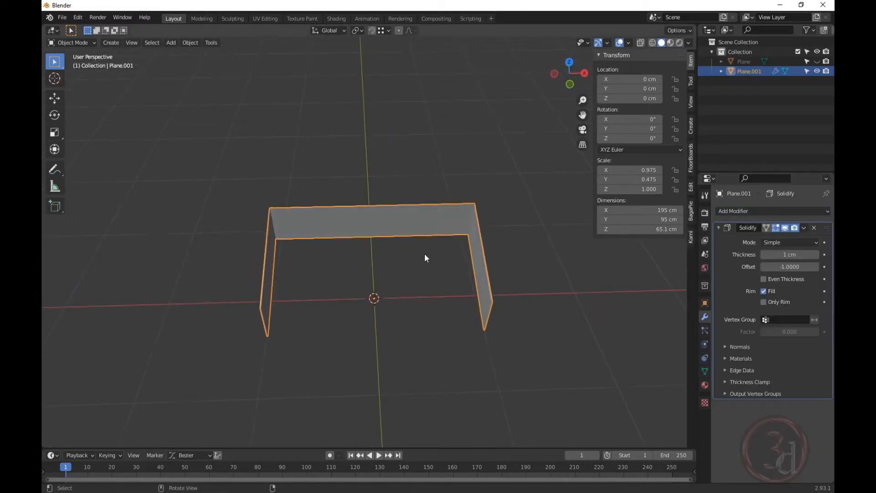
pyautogui.moveTo(784, 254)
pyautogui.mouseDown()
pyautogui.moveTo(821, 255)
pyautogui.moveTo(787, 253)
pyautogui.mouseUp()
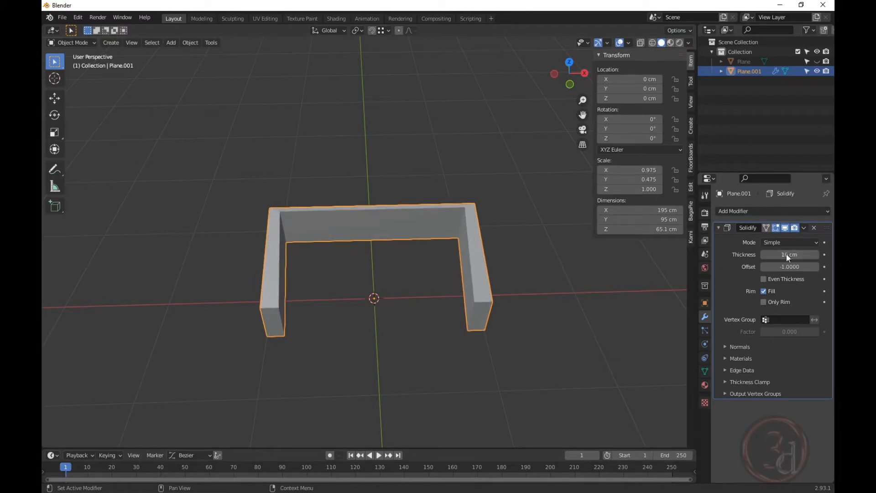
pyautogui.moveTo(486, 253); pyautogui.dragTo(475, 227, button='middle')
pyautogui.scroll(3, 477, 209)
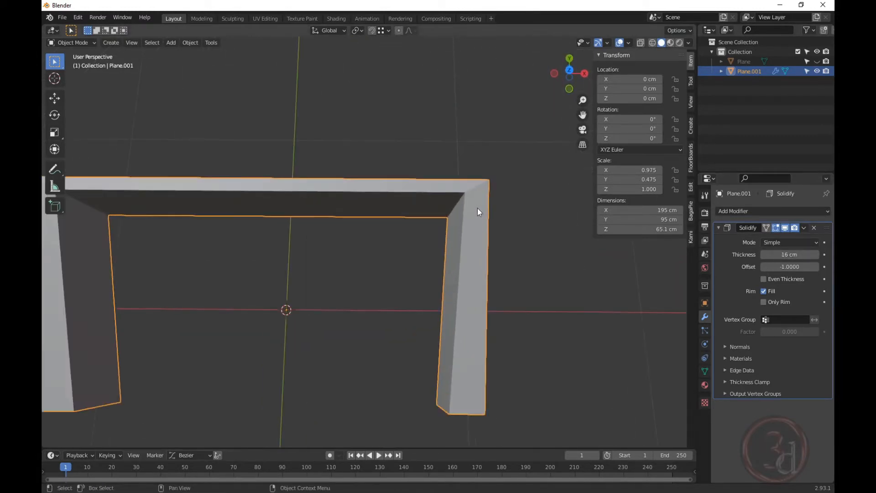
pyautogui.click(764, 278)
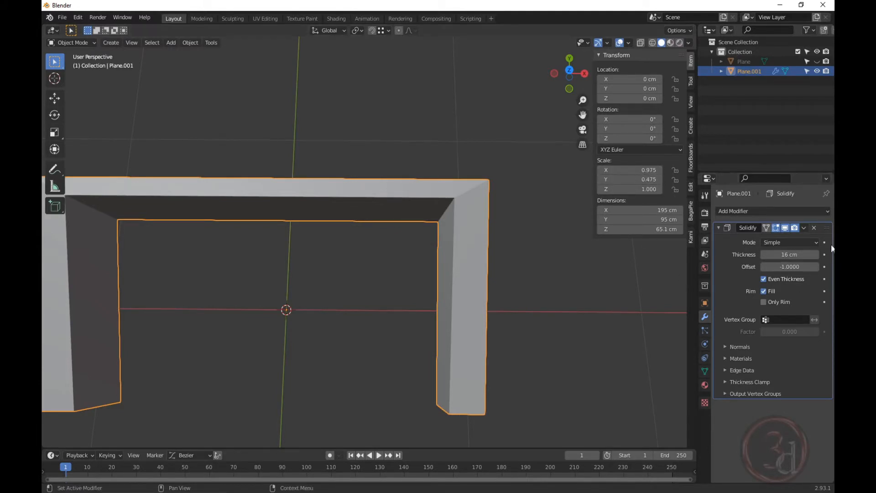
pyautogui.click(814, 228)
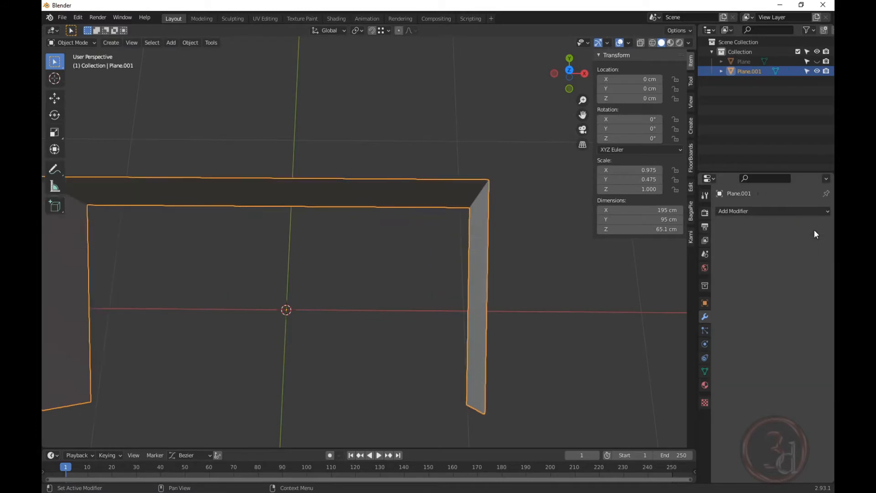
pyautogui.moveTo(454, 246)
pyautogui.mouseDown(button='middle')
pyautogui.moveTo(470, 245)
pyautogui.moveTo(450, 248)
pyautogui.mouseUp(button='middle')
# Reselect the frame and apply All Transforms so its scale reads 1.000.
pyautogui.click(448, 218)
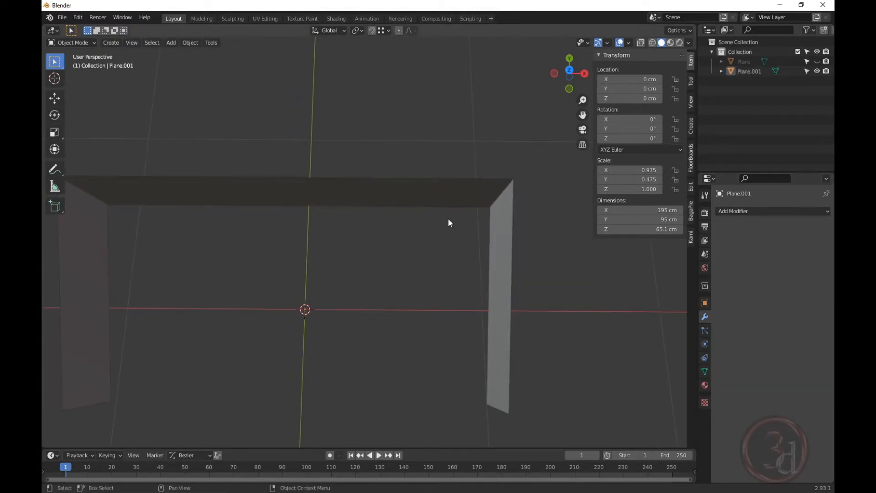
pyautogui.moveTo(449, 218); pyautogui.dragTo(458, 179, button='middle')
pyautogui.click(487, 219)
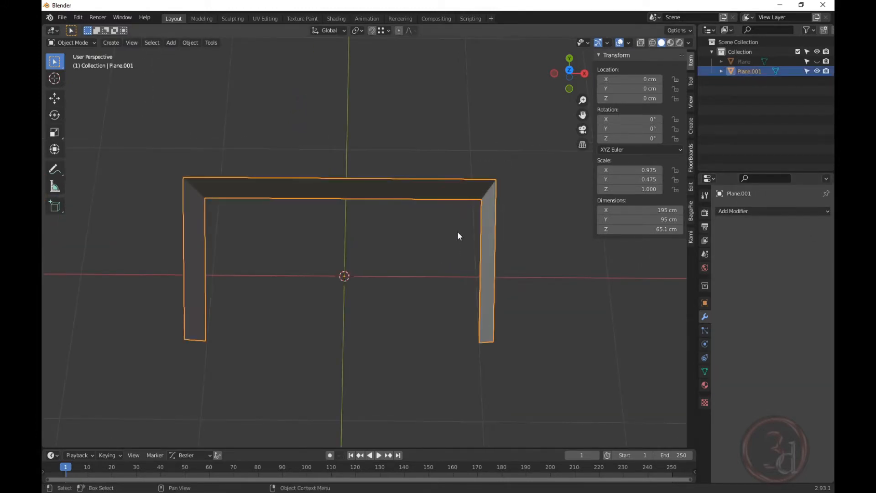
pyautogui.moveTo(436, 223); pyautogui.dragTo(448, 248, button='middle')
pyautogui.scroll(2, 444, 250)
pyautogui.scroll(-1, 442, 252)
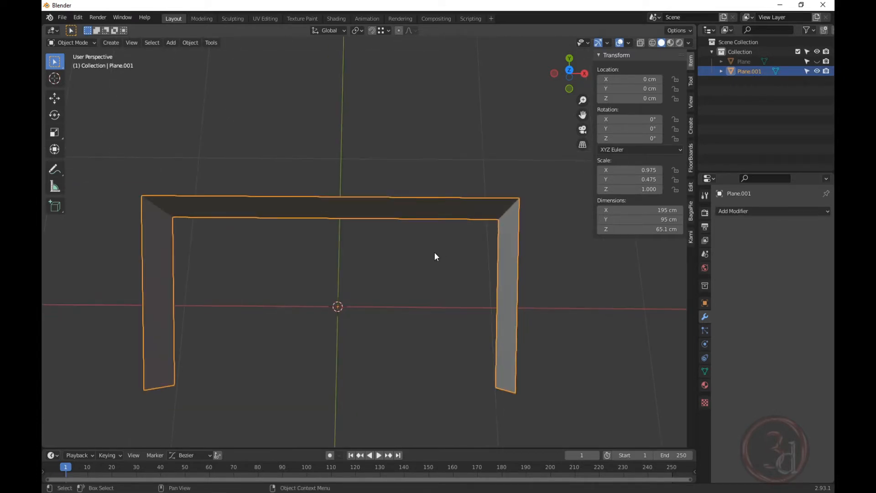
pyautogui.hotkey('ctrl', 'a')
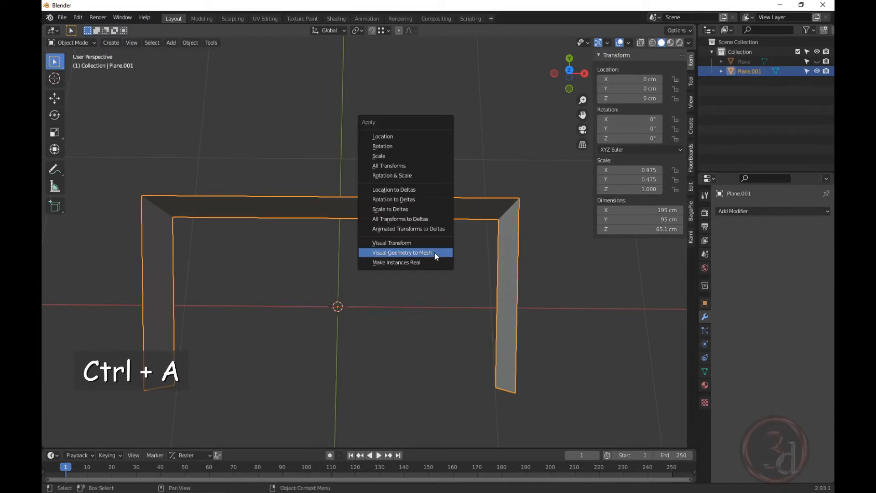
pyautogui.click(397, 167)
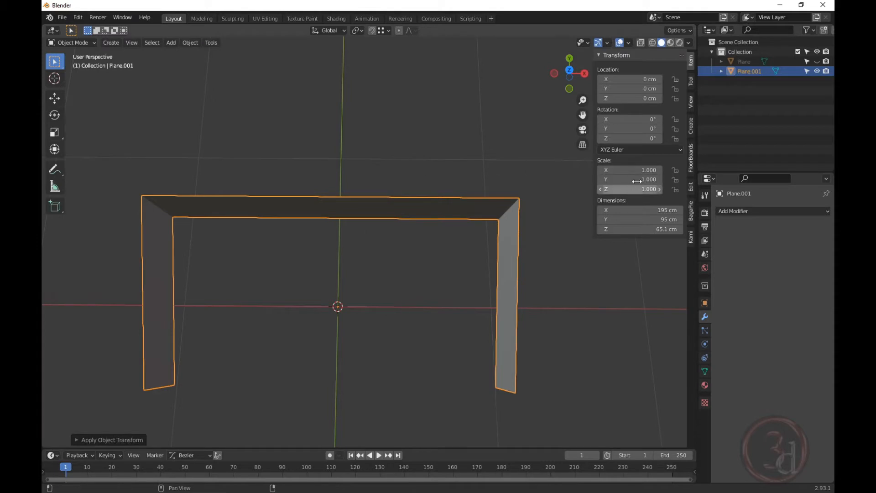
pyautogui.moveTo(482, 252); pyautogui.dragTo(480, 230, button='middle')
# Add a Solidify modifier to the frame with Even Thickness enabled.
pyautogui.click(751, 211)
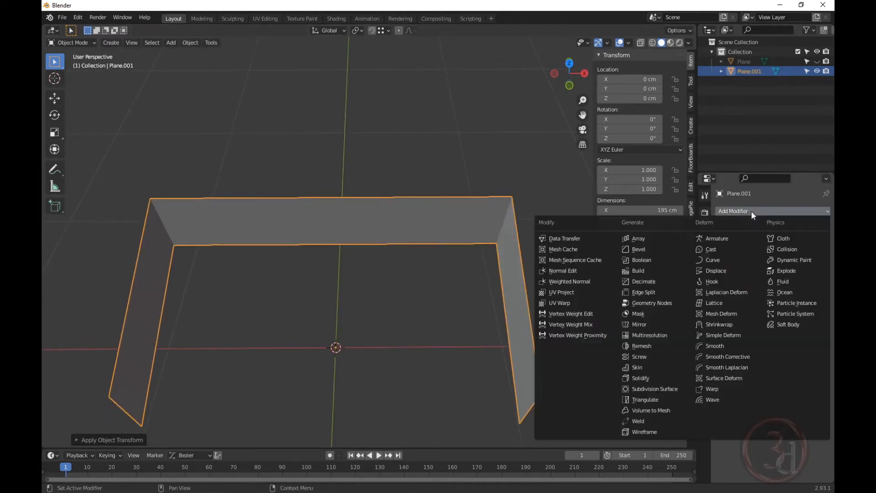
pyautogui.click(642, 377)
pyautogui.moveTo(530, 256); pyautogui.dragTo(618, 273, button='middle')
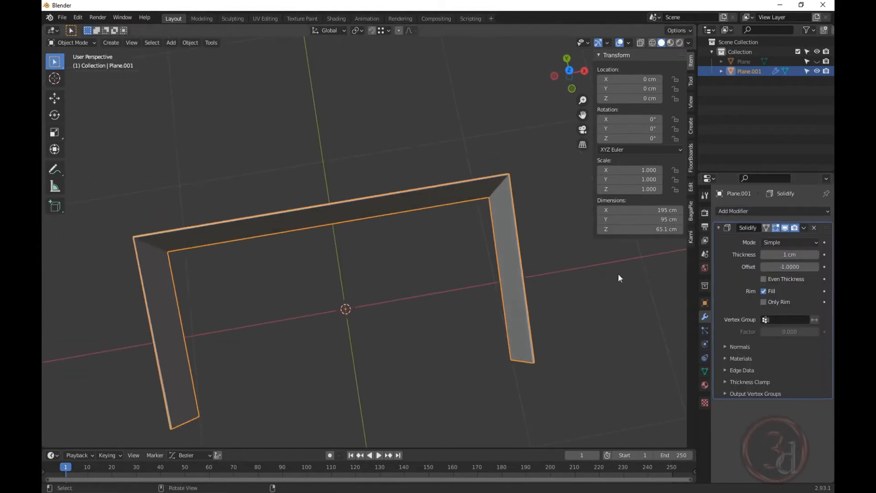
pyautogui.moveTo(782, 254); pyautogui.dragTo(821, 254)
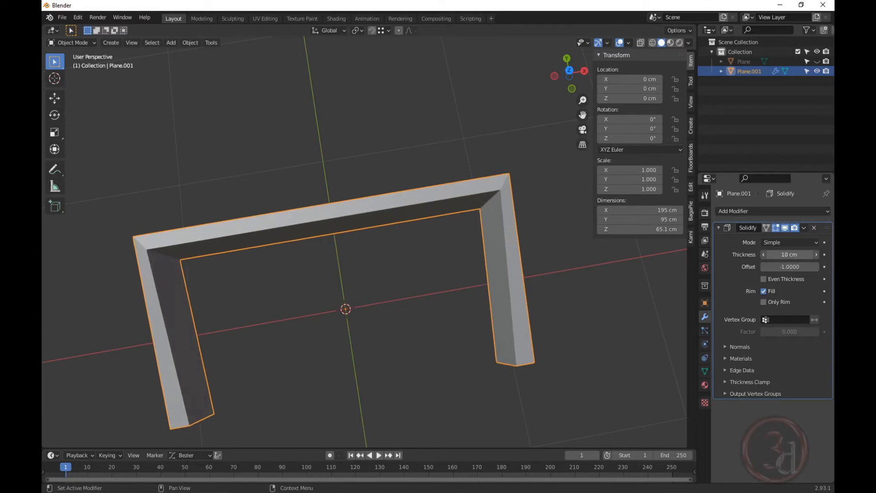
pyautogui.click(764, 279)
pyautogui.moveTo(462, 237)
pyautogui.mouseDown(button='middle')
pyautogui.moveTo(432, 220)
pyautogui.moveTo(444, 186)
pyautogui.moveTo(475, 203)
pyautogui.moveTo(487, 182)
pyautogui.moveTo(454, 231)
pyautogui.moveTo(419, 231)
pyautogui.moveTo(448, 249)
pyautogui.mouseUp(button='middle')
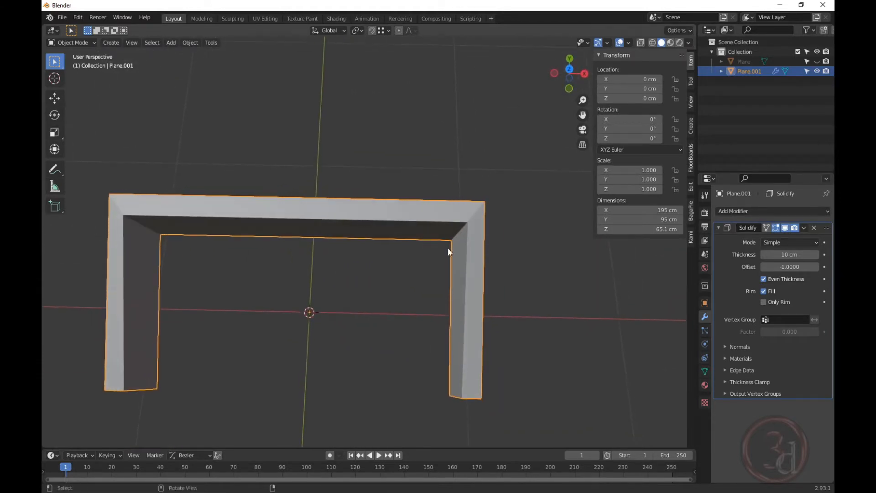
# Set the Solidify thickness to 6 cm and view the frame from the top.
pyautogui.click(784, 254)
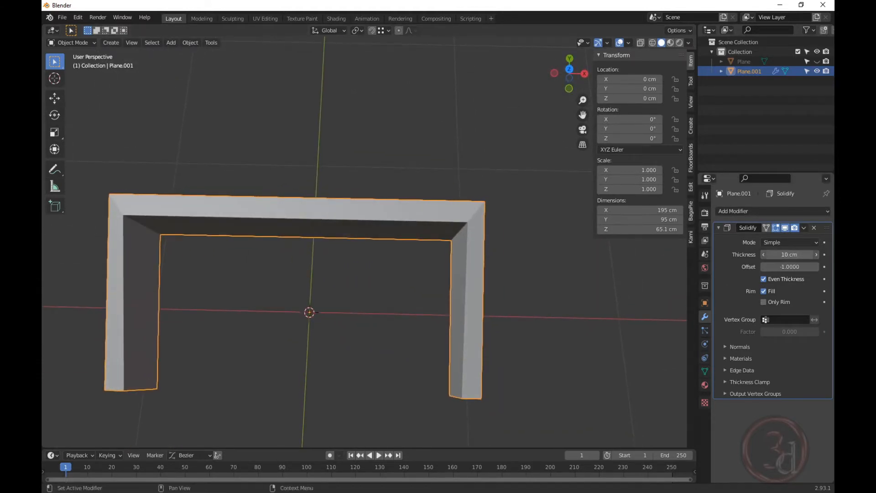
pyautogui.write('10 cm')
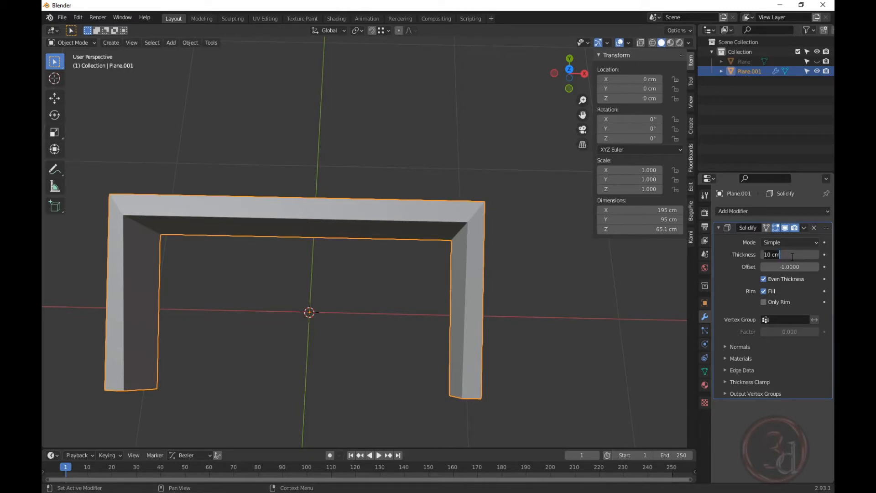
pyautogui.press('Return')
pyautogui.moveTo(587, 275); pyautogui.dragTo(498, 185, button='middle')
pyautogui.moveTo(789, 255); pyautogui.dragTo(793, 255)
pyautogui.moveTo(494, 242); pyautogui.dragTo(509, 311, button='middle')
pyautogui.press('`')
pyautogui.click(426, 241)
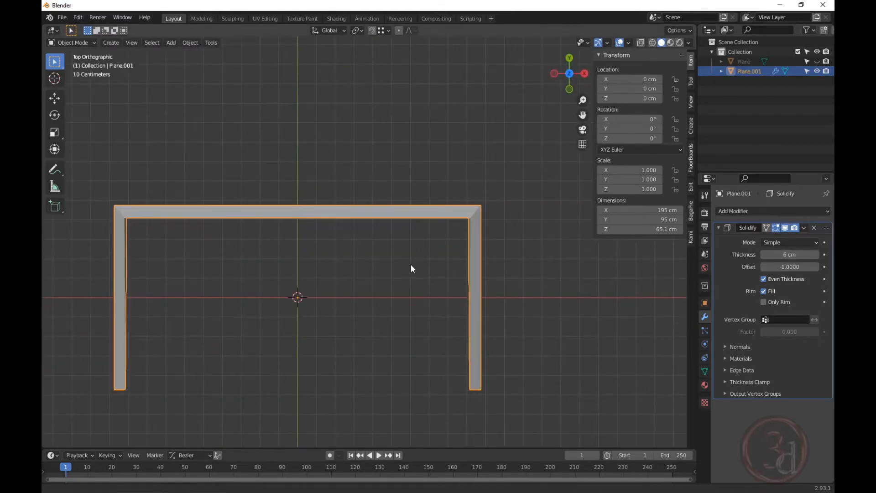
pyautogui.keyDown('shift'); pyautogui.moveTo(411, 264); pyautogui.dragTo(466, 229, button='middle'); pyautogui.keyUp('shift')
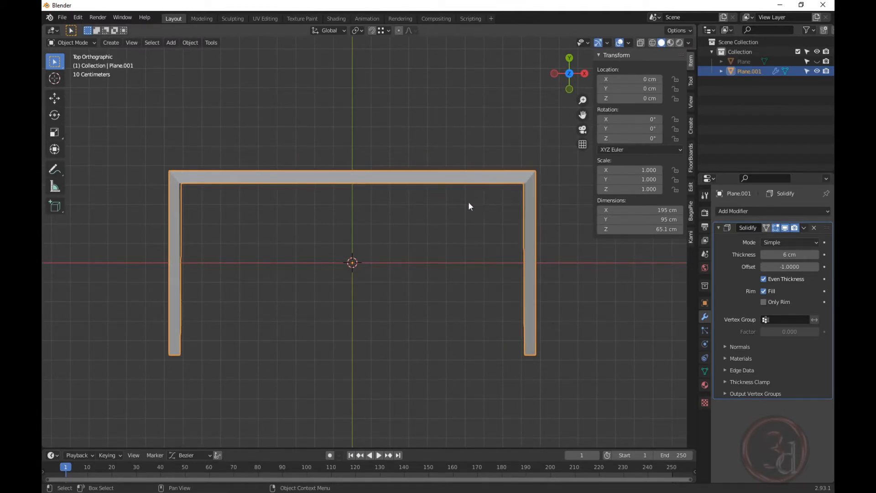
# Using X-ray, scale the frame's top-edge vertices to about 0.82 along X.
pyautogui.press('Tab')
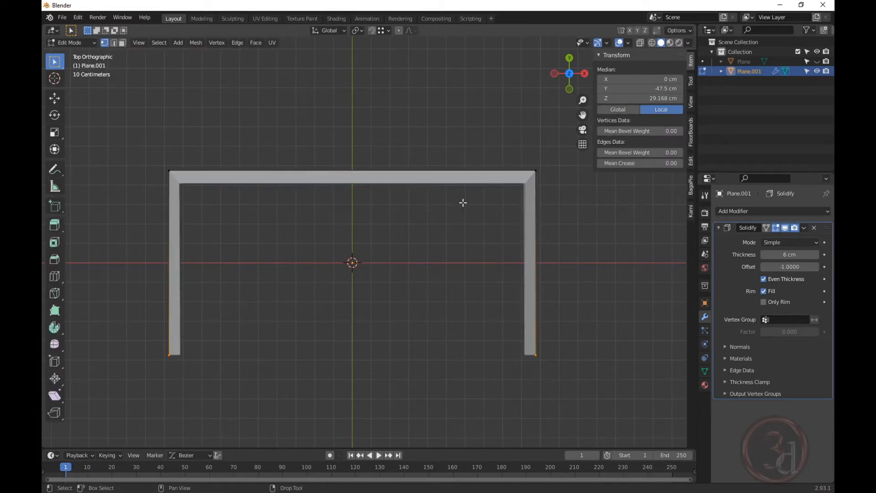
pyautogui.hotkey('alt', 'a')
pyautogui.hotkey('alt', 'z')
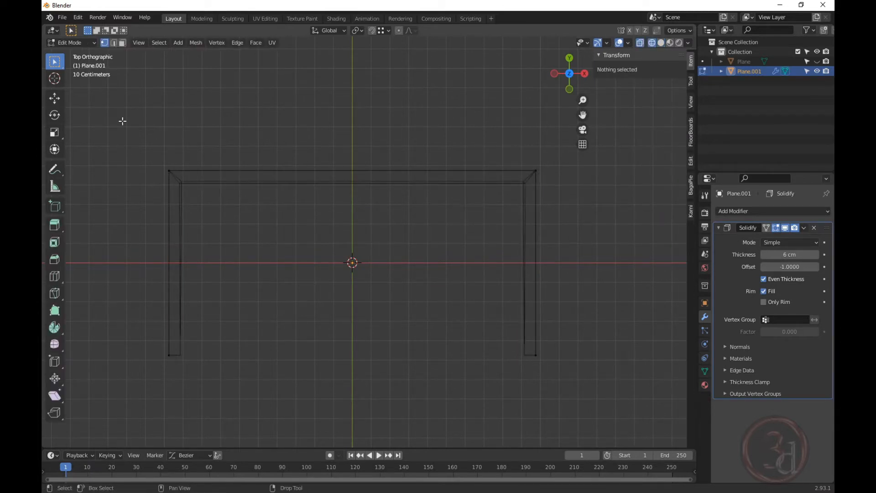
pyautogui.moveTo(123, 121); pyautogui.dragTo(563, 225)
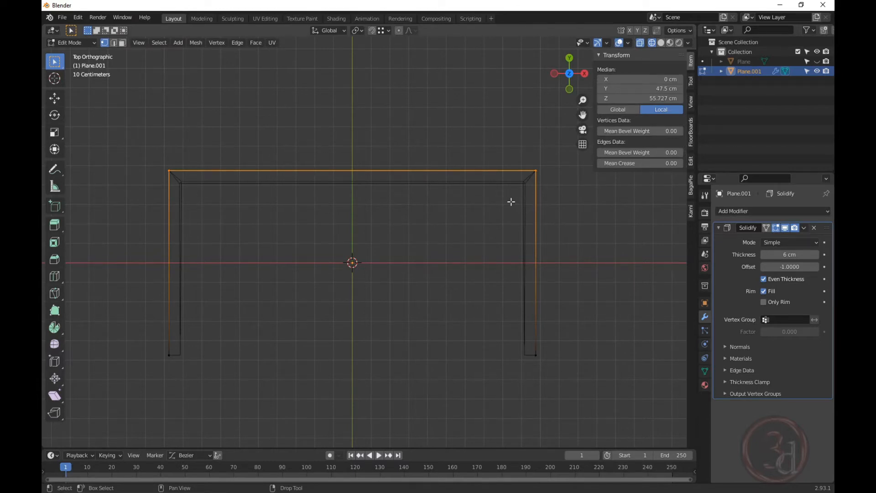
pyautogui.press('s')
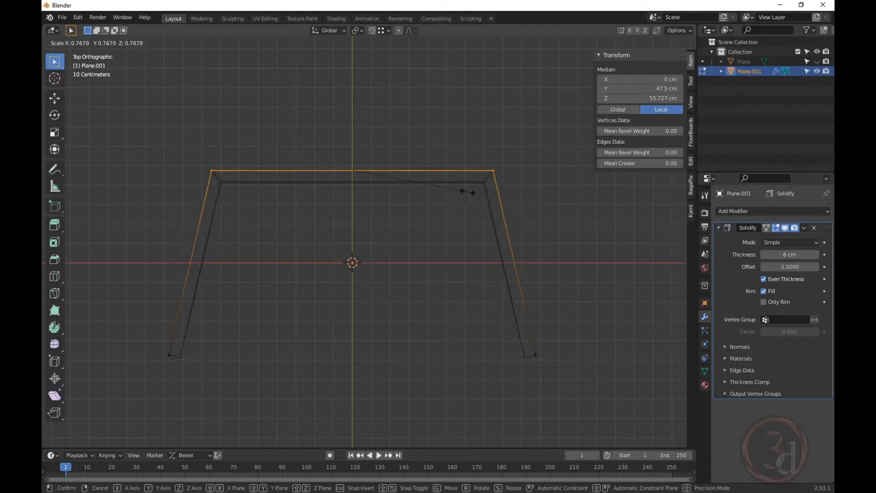
pyautogui.press('x')
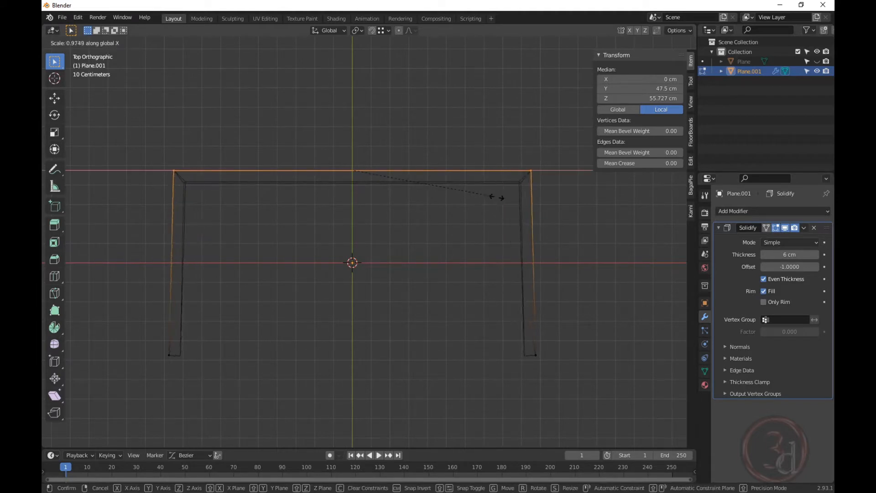
pyautogui.click(474, 195)
pyautogui.moveTo(473, 194); pyautogui.dragTo(460, 235, button='middle')
pyautogui.hotkey('alt', 'z')
pyautogui.moveTo(511, 264); pyautogui.dragTo(427, 260, button='middle')
pyautogui.press('Tab')
pyautogui.press('Tab')
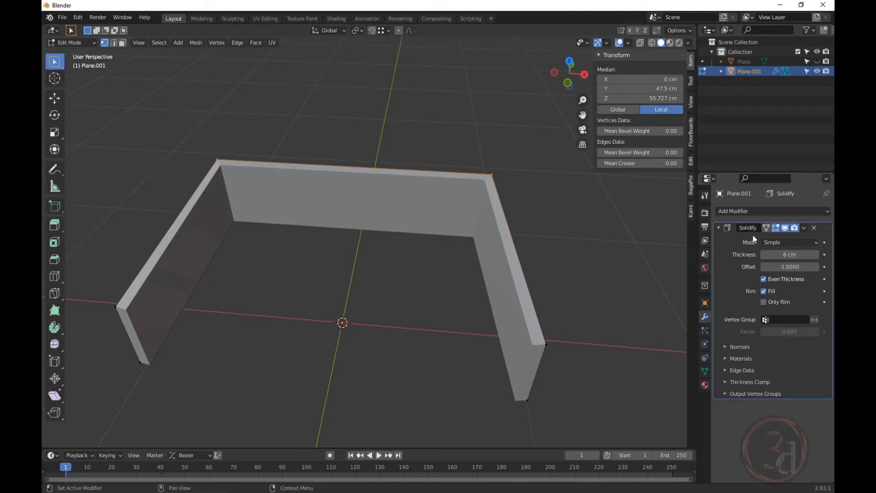
pyautogui.press('Tab')
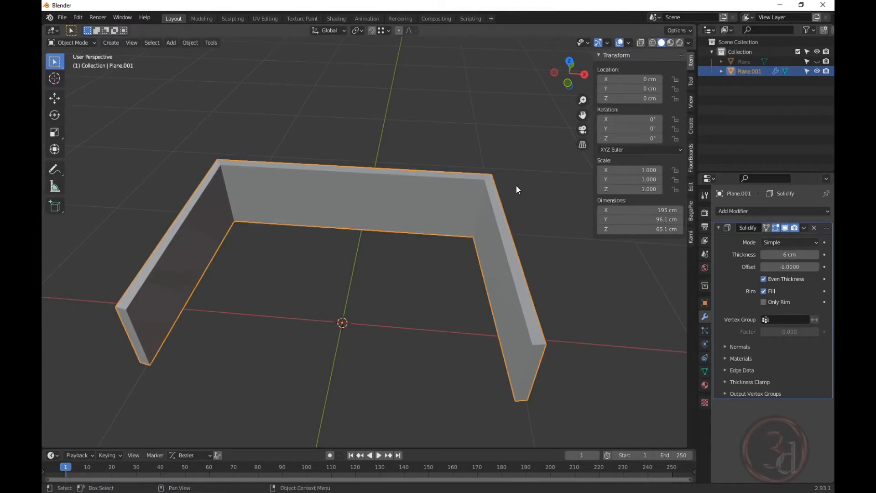
# Apply the Solidify modifier on Plane.001 so its 6 cm walls become real mesh.
pyautogui.press('Tab')
pyautogui.press('Tab')
pyautogui.press('Tab')
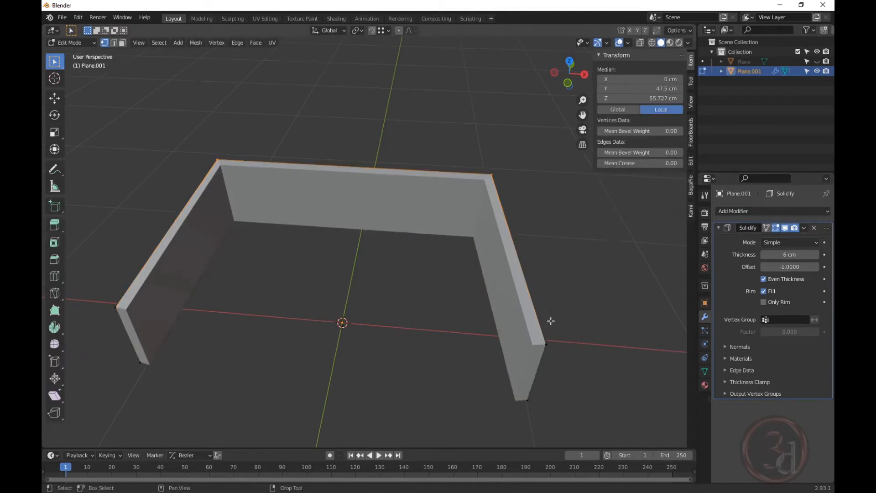
pyautogui.moveTo(545, 354); pyautogui.dragTo(491, 242, button='middle')
pyautogui.press('Tab')
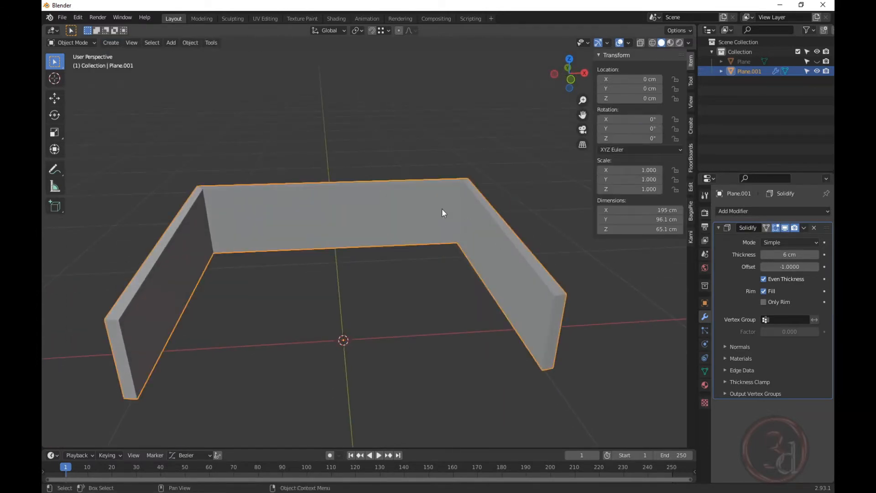
pyautogui.press('ctrl')
pyautogui.hotkey('ctrl', 'a')
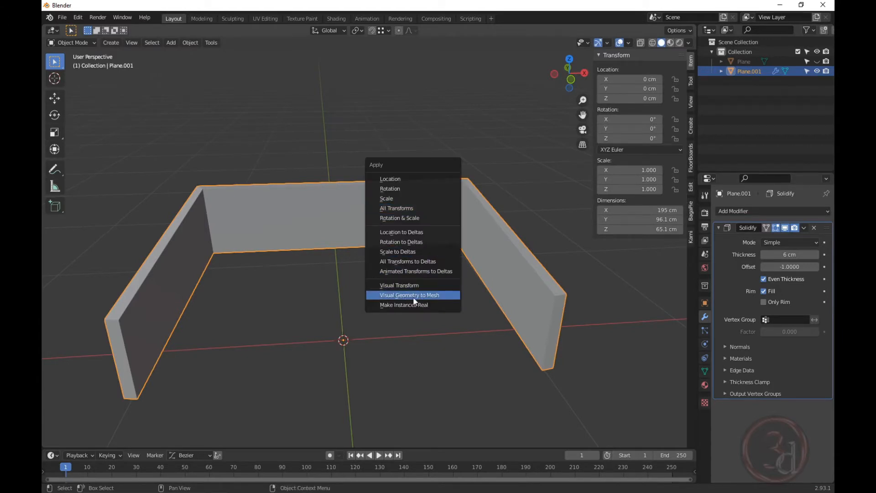
pyautogui.click(428, 299)
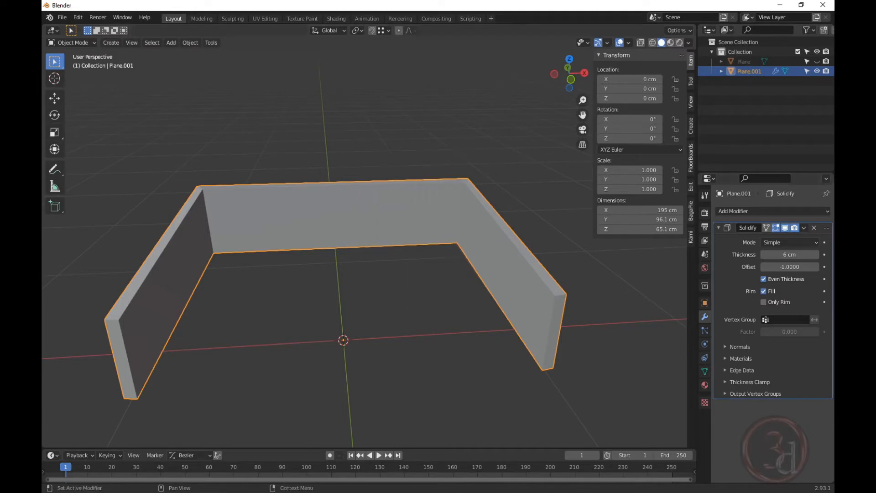
pyautogui.click(804, 227)
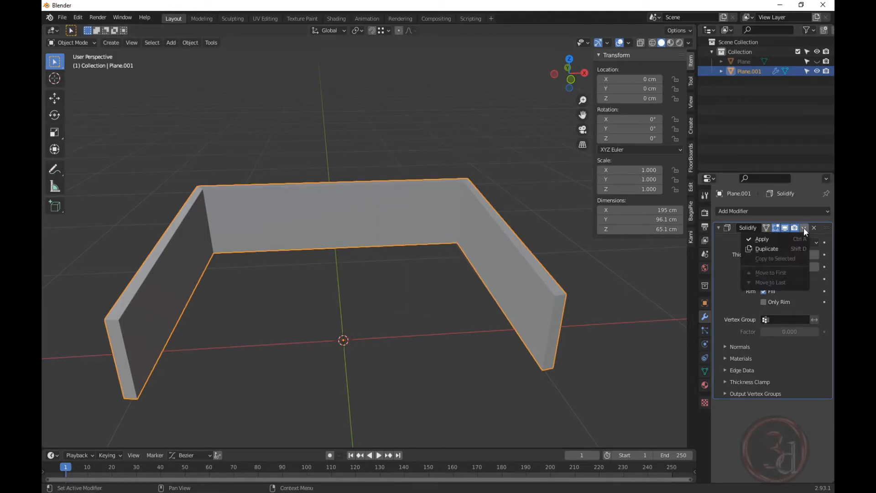
pyautogui.click(779, 239)
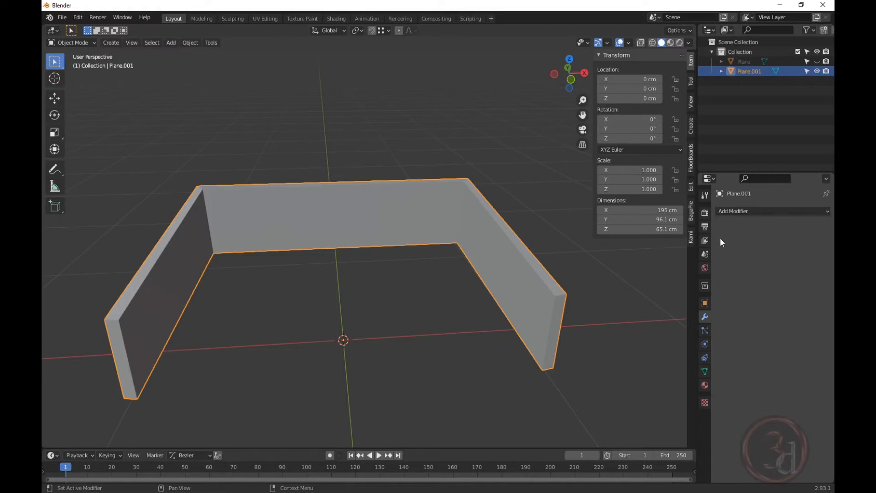
pyautogui.click(412, 319)
pyautogui.click(492, 267)
pyautogui.press('Tab')
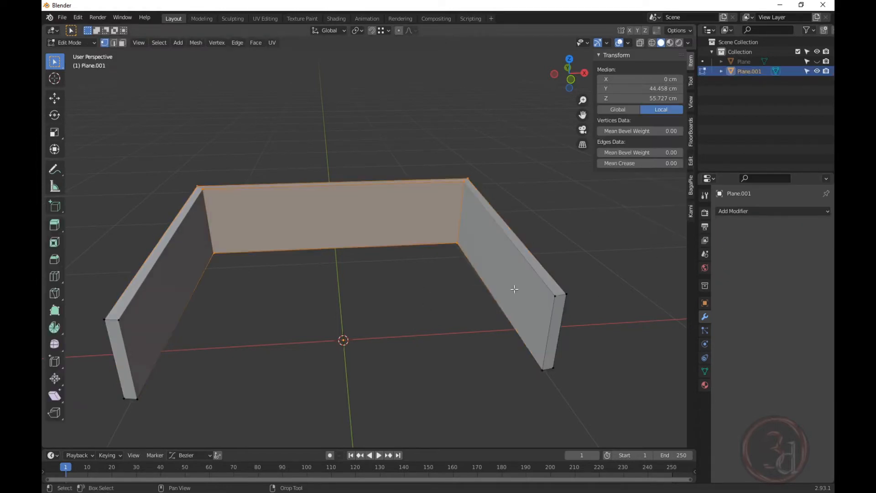
pyautogui.click(556, 296)
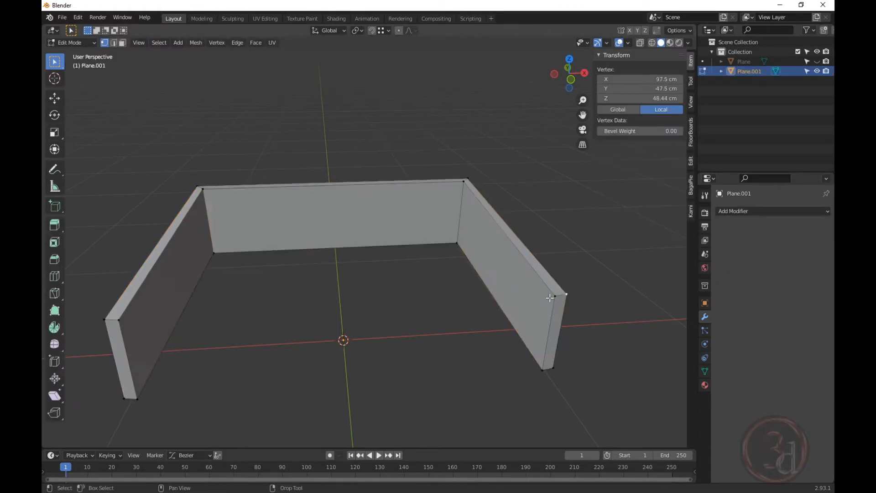
pyautogui.moveTo(416, 232); pyautogui.dragTo(450, 206, button='middle')
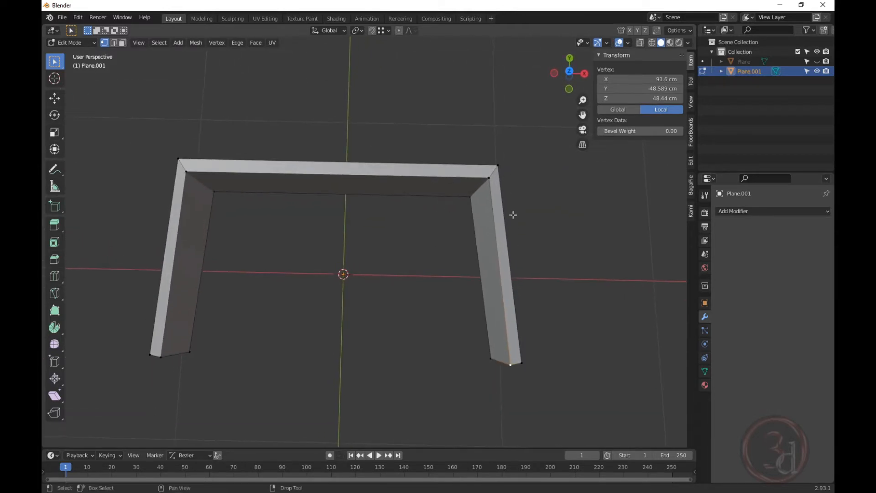
pyautogui.press('KP_7')
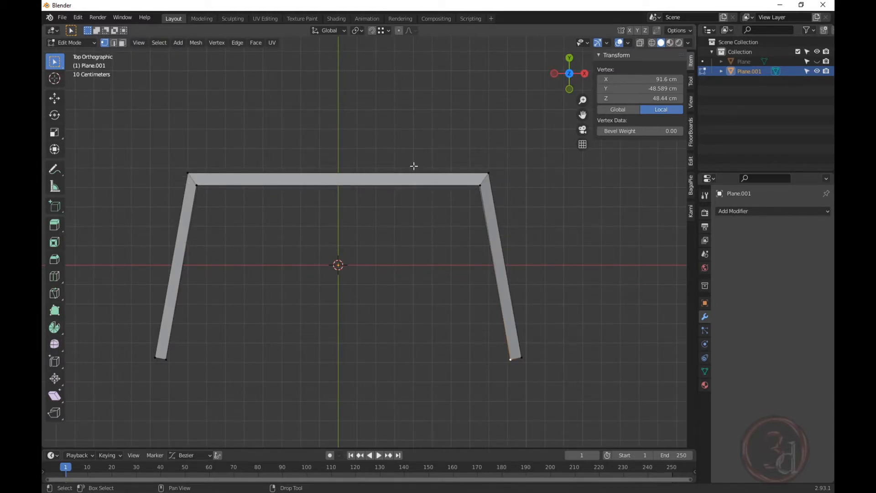
pyautogui.keyDown('shift'); pyautogui.moveTo(421, 234); pyautogui.dragTo(423, 244, button='middle'); pyautogui.keyUp('shift')
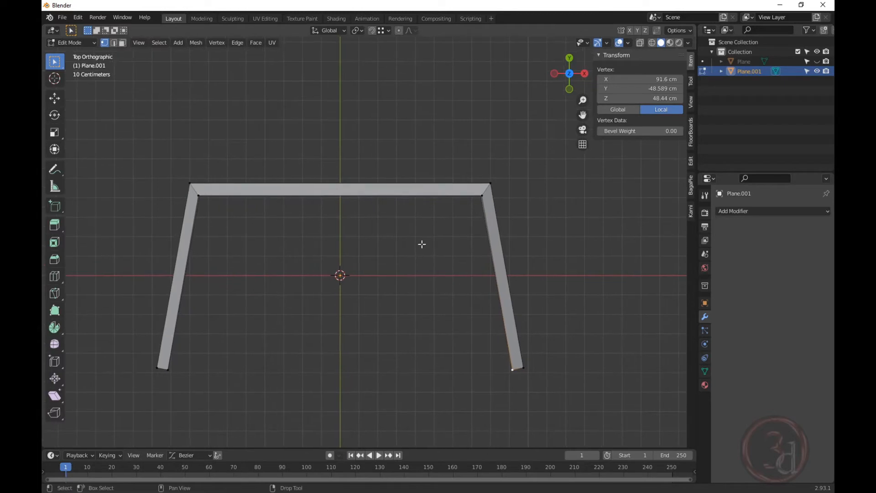
pyautogui.press('Tab')
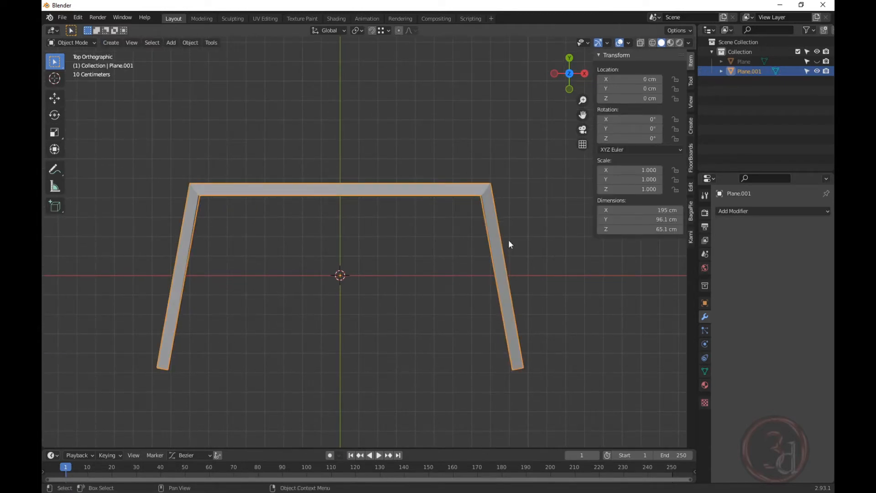
# Add a Subdivision Surface modifier at viewport level 2 to Plane.001, then enter Edit Mode.
pyautogui.click(757, 212)
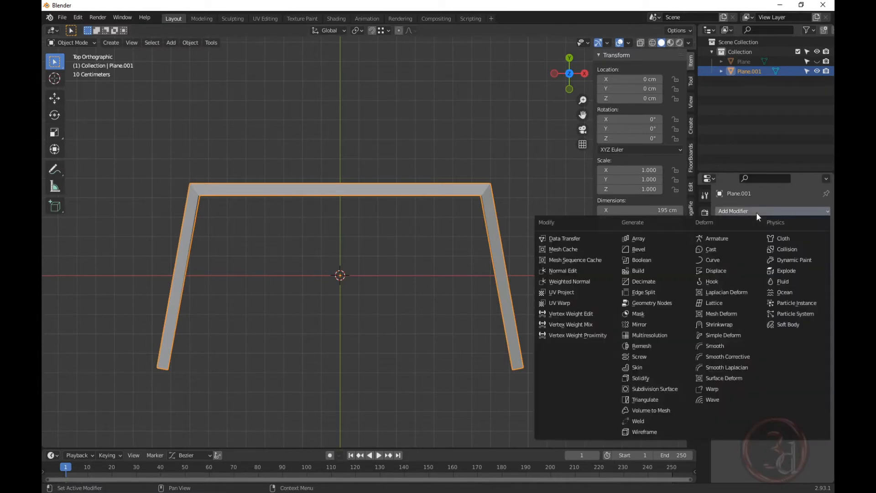
pyautogui.click(648, 389)
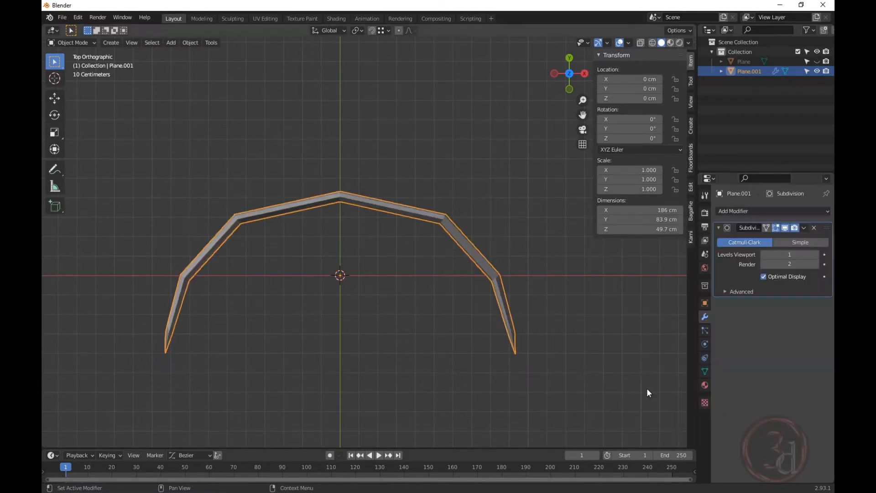
pyautogui.click(816, 254)
pyautogui.moveTo(527, 291); pyautogui.dragTo(450, 225, button='middle')
pyautogui.press('Tab')
pyautogui.press('ctrl')
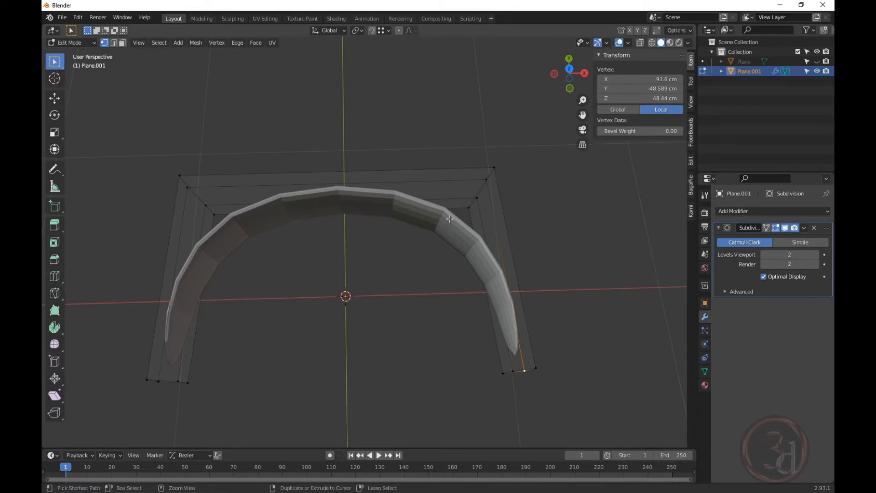
# Loop-cut across the arch top and slide the new loop toward the right corner.
pyautogui.hotkey('ctrl', 'r')
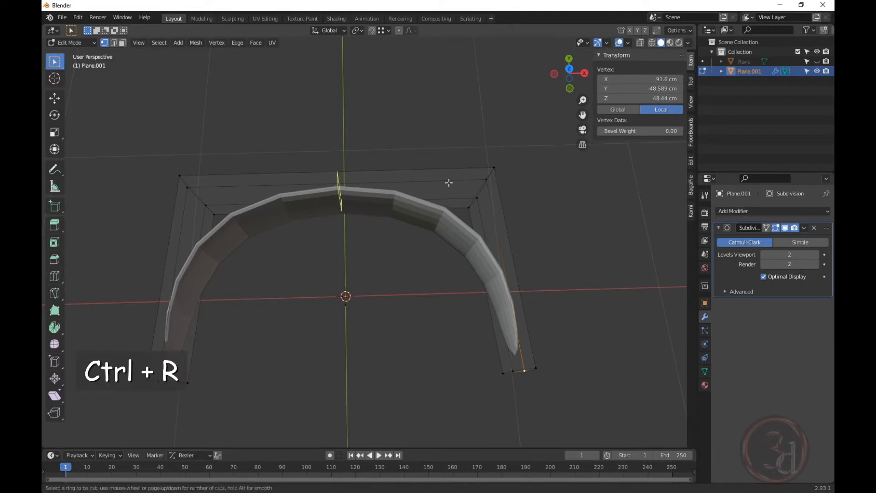
pyautogui.click(449, 183)
pyautogui.moveTo(448, 182); pyautogui.dragTo(568, 198)
pyautogui.moveTo(568, 198); pyautogui.dragTo(470, 206, button='middle')
pyautogui.scroll(2, 444, 202)
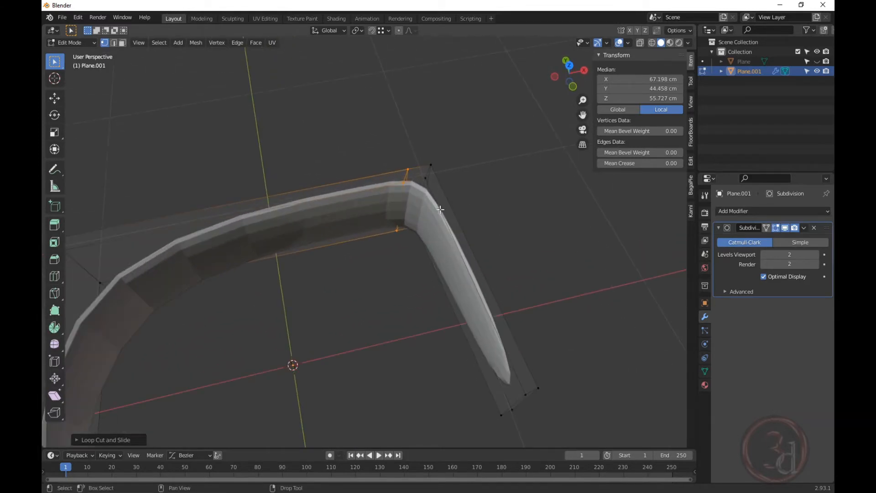
# Add another edge loop across the right arm just below the corner.
pyautogui.hotkey('ctrl', 'r')
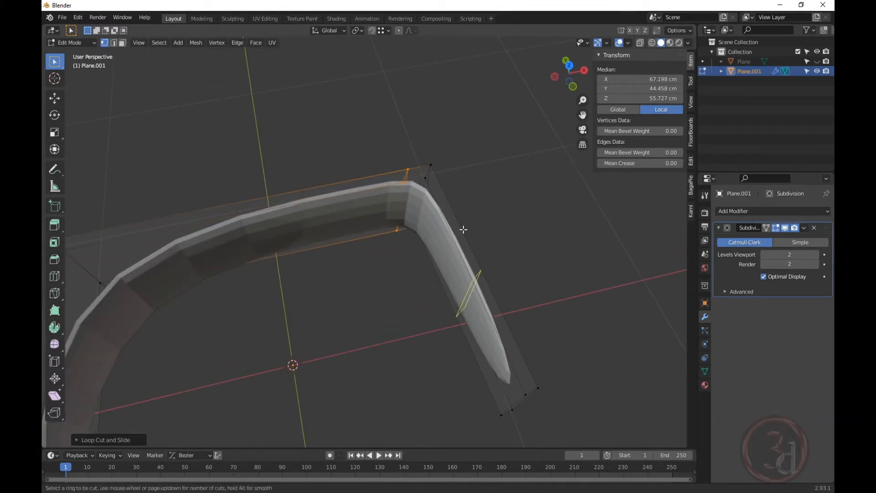
pyautogui.click(464, 229)
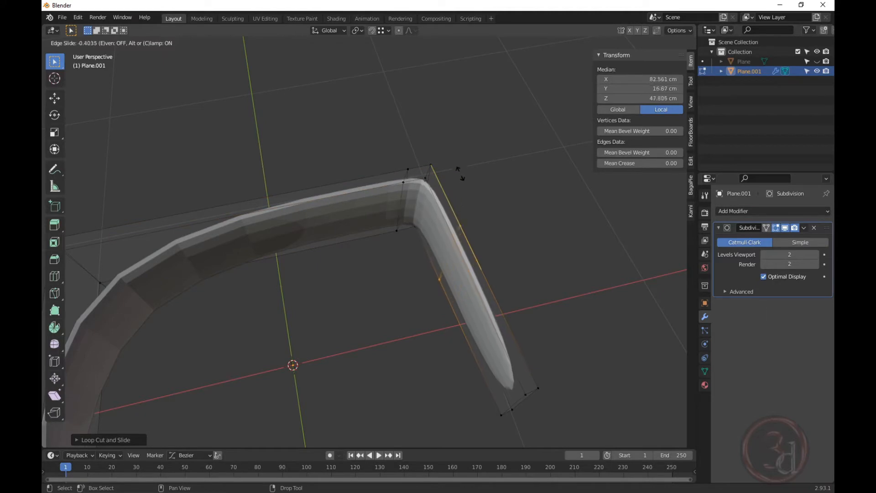
pyautogui.click(452, 130)
pyautogui.moveTo(452, 130); pyautogui.dragTo(447, 226, button='middle')
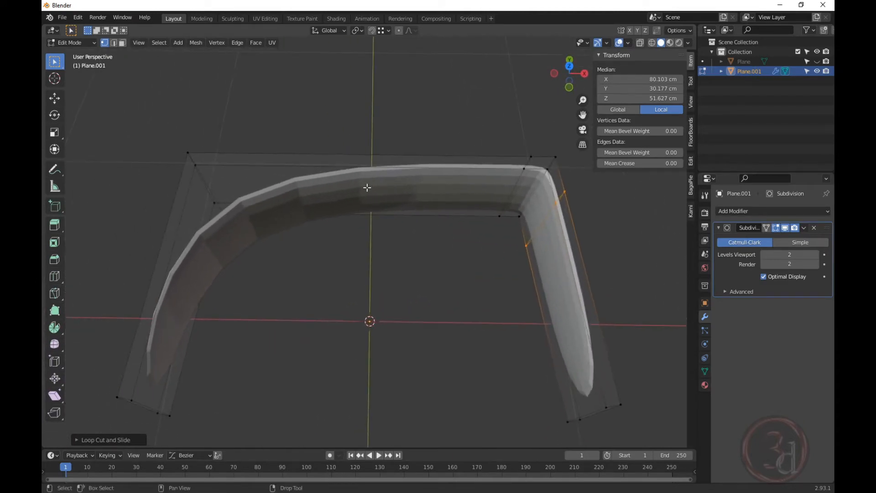
pyautogui.press('ctrl')
pyautogui.press('shift')
pyautogui.hotkey('ctrl', 'r')
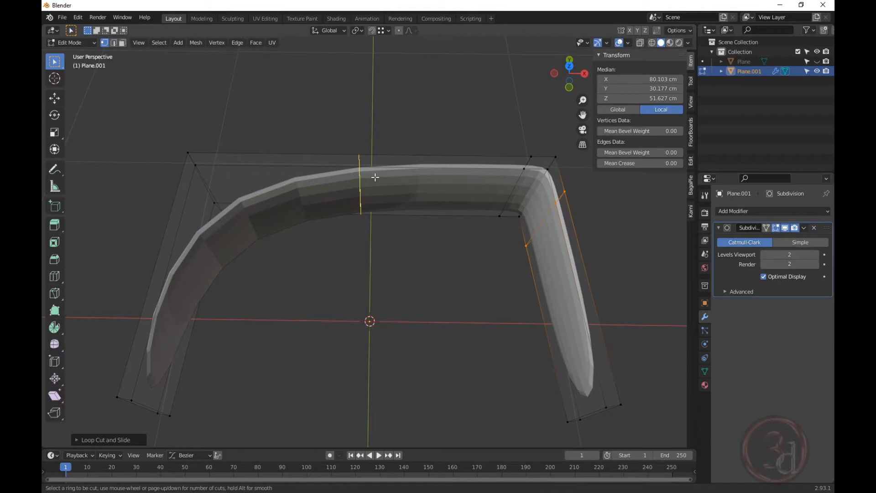
# Add a centre edge loop across the top of the frame.
pyautogui.click(375, 177)
pyautogui.click(375, 178)
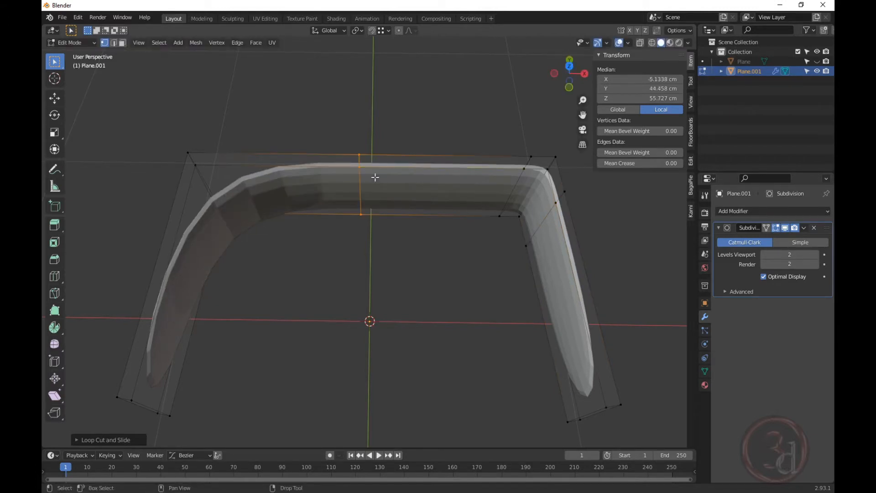
pyautogui.click(397, 265)
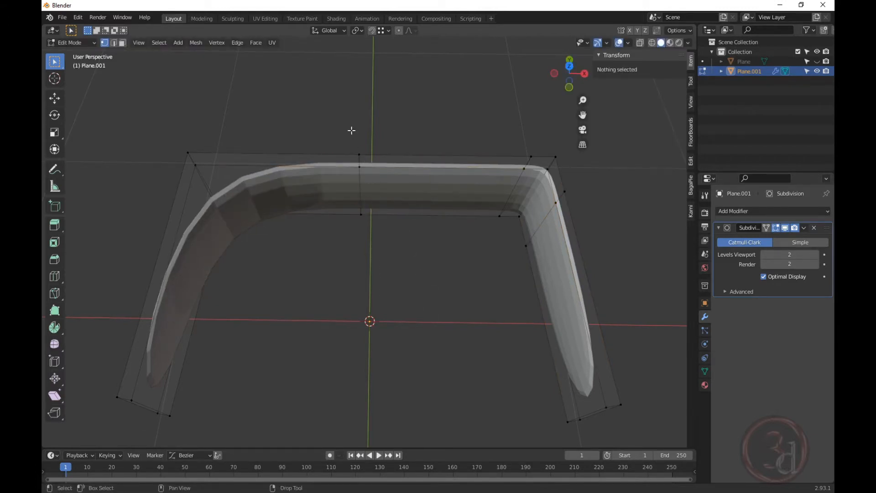
# In Top view with X-ray, select the middle edge and scale it to zero along X.
pyautogui.press('`')
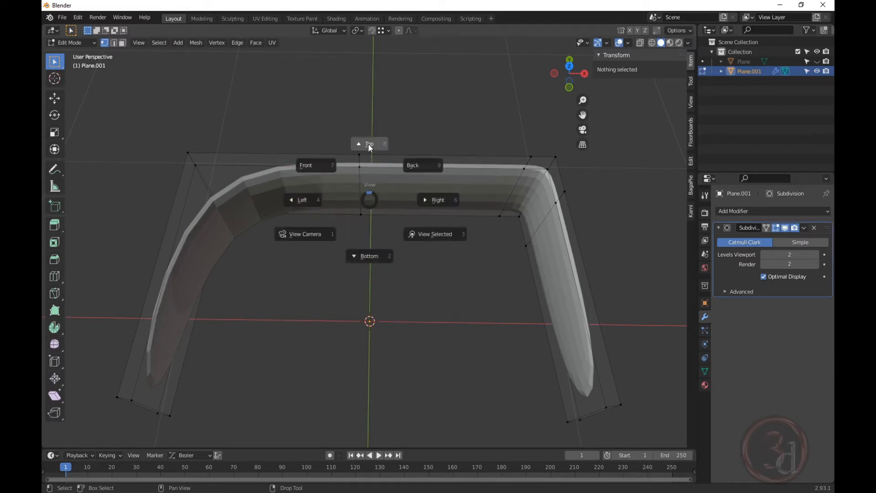
pyautogui.click(367, 142)
pyautogui.keyDown('shift'); pyautogui.moveTo(360, 224); pyautogui.dragTo(357, 234, button='middle'); pyautogui.keyUp('shift')
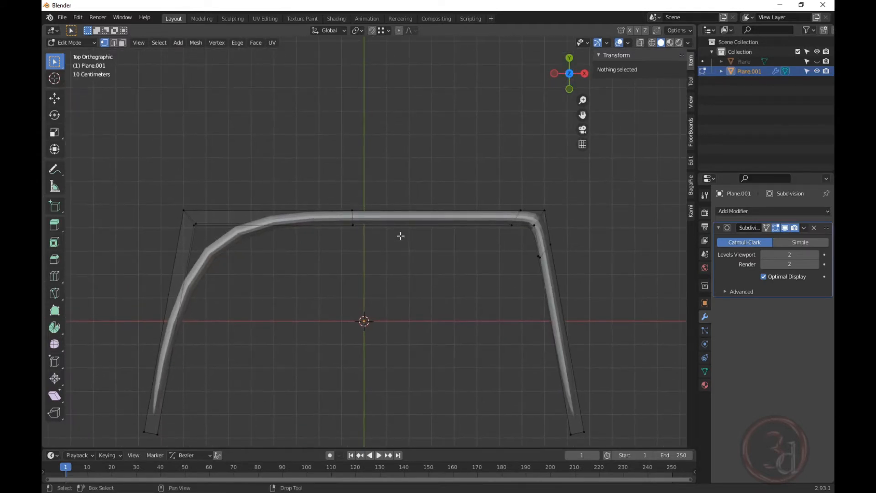
pyautogui.hotkey('alt', 'z')
pyautogui.moveTo(341, 183); pyautogui.dragTo(371, 265)
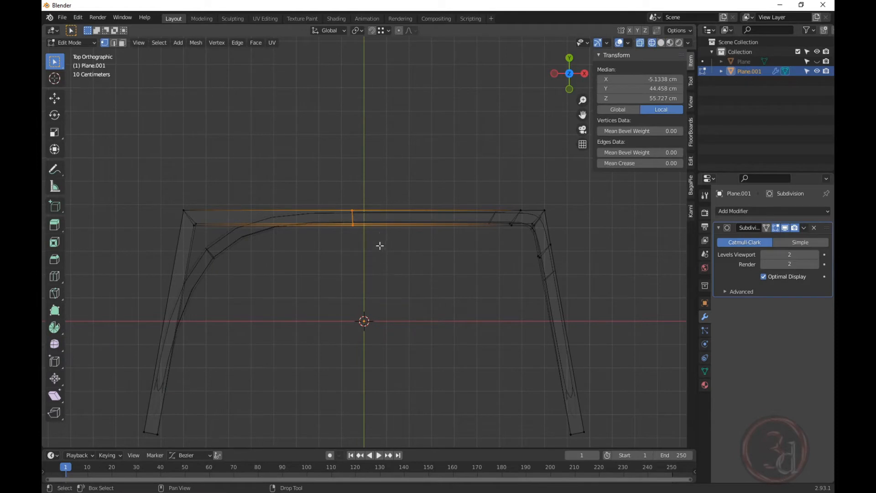
pyautogui.scroll(9, 372, 222)
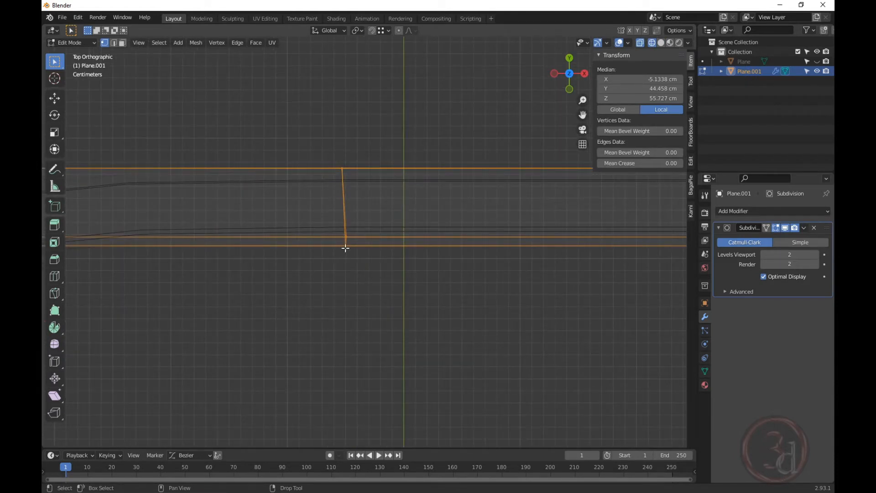
pyautogui.press('s')
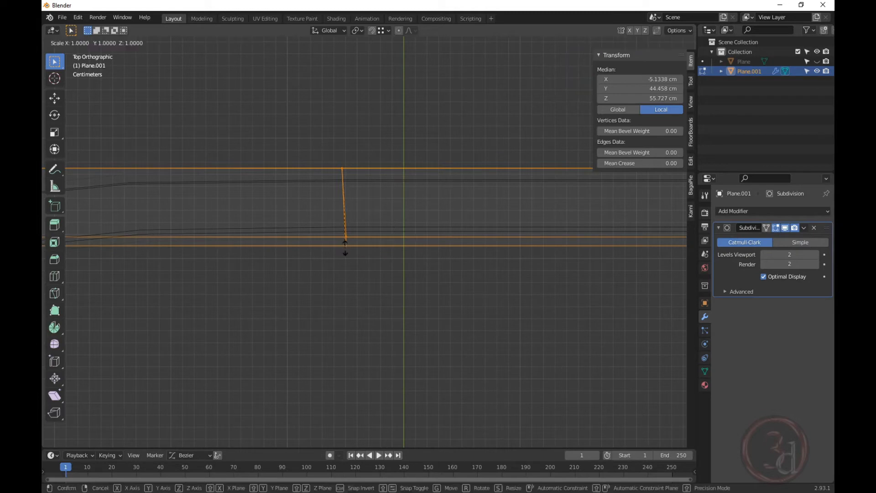
pyautogui.press('x')
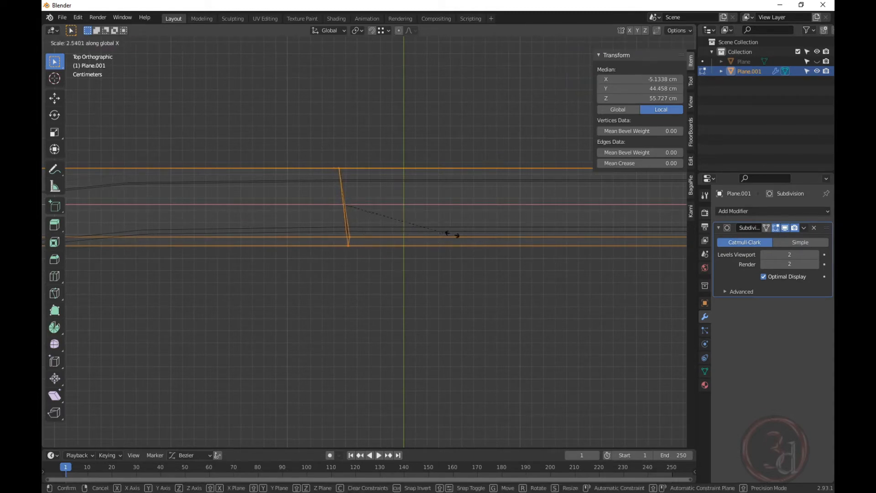
pyautogui.press('0')
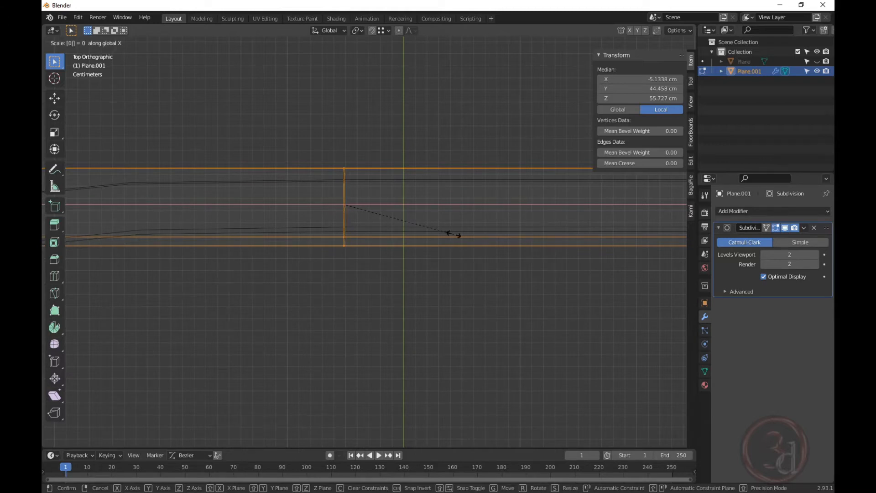
pyautogui.press('Return')
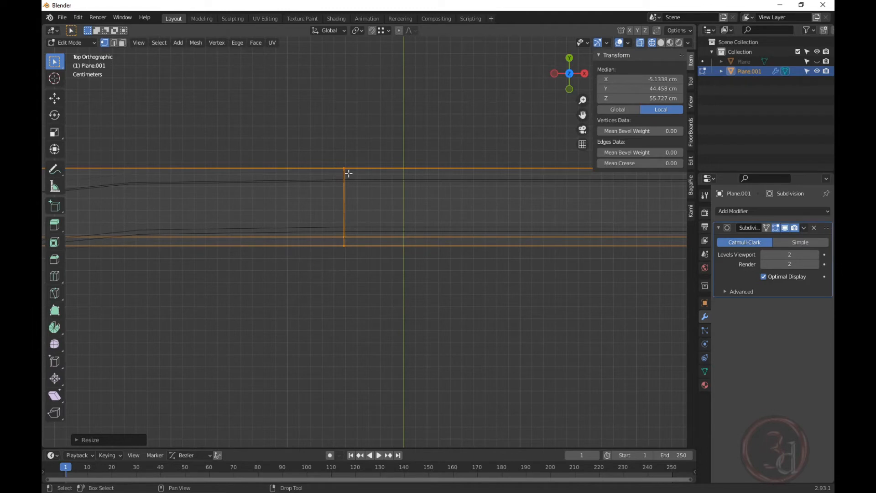
# Set the middle edge's Median X to 0 in the N panel.
pyautogui.scroll(-3, 331, 191)
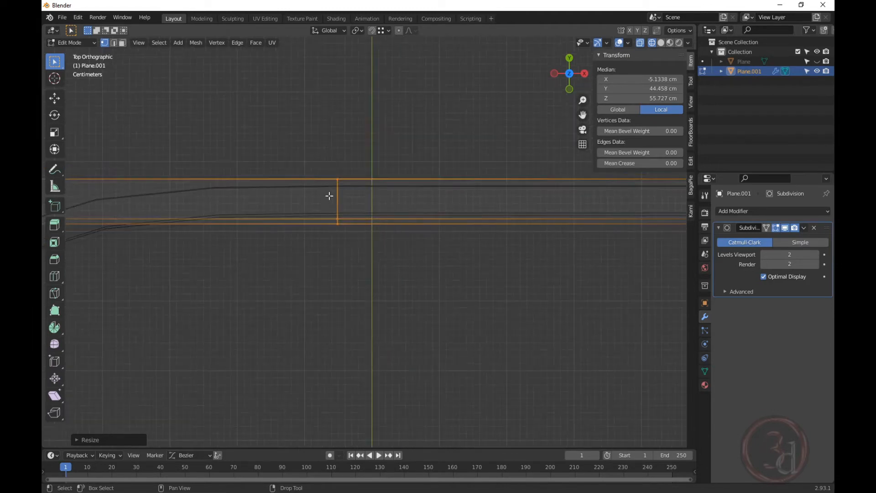
pyautogui.click(661, 80)
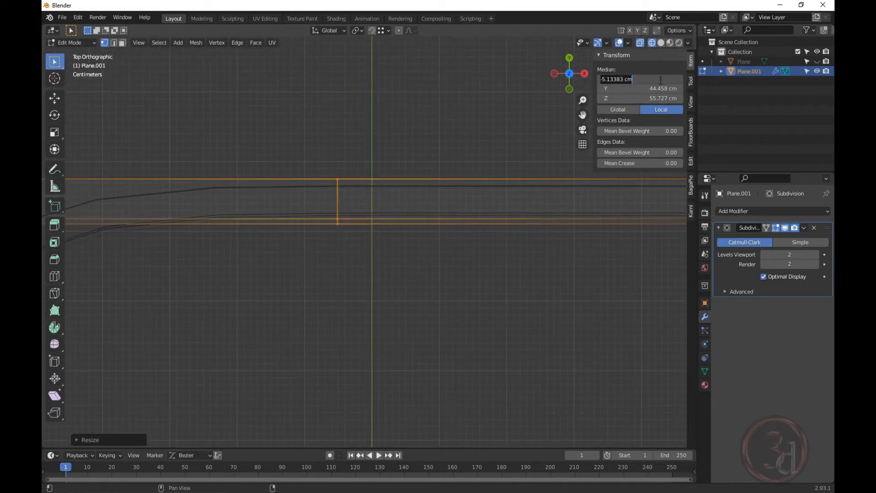
pyautogui.press('Return')
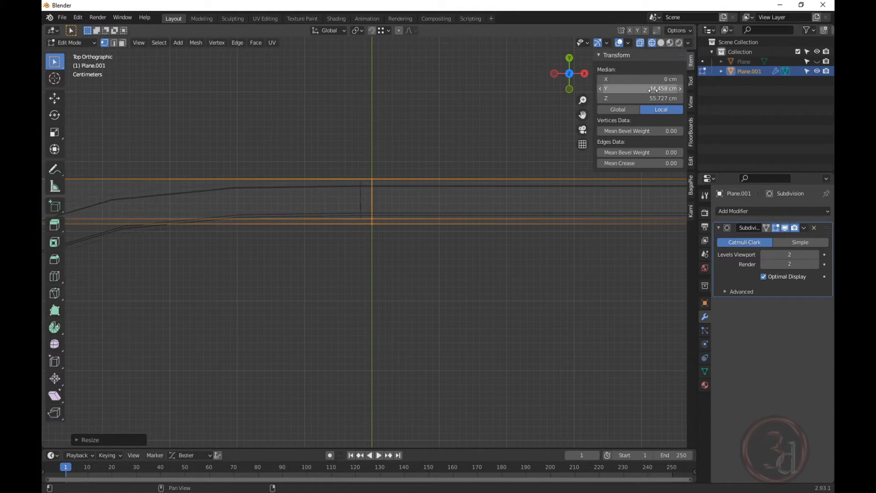
pyautogui.moveTo(428, 245); pyautogui.dragTo(307, 176, button='middle')
pyautogui.moveTo(327, 123); pyautogui.dragTo(123, 485)
# Delete the selected left-half vertices of the frame.
pyautogui.press('x')
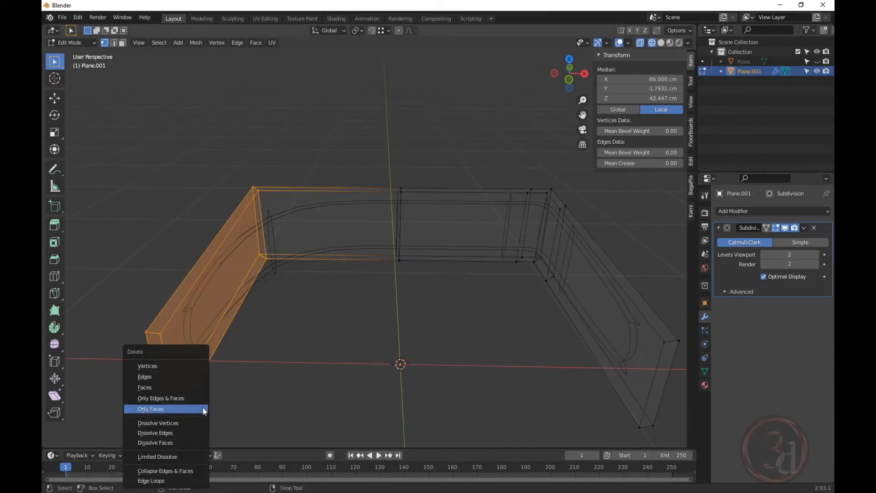
pyautogui.click(163, 365)
pyautogui.moveTo(168, 365)
pyautogui.mouseDown(button='middle')
pyautogui.moveTo(365, 262)
pyautogui.moveTo(381, 266)
pyautogui.moveTo(349, 221)
pyautogui.moveTo(395, 236)
pyautogui.mouseUp(button='middle')
# View the remaining half from the left side with Solid shading.
pyautogui.press('`')
pyautogui.click(348, 262)
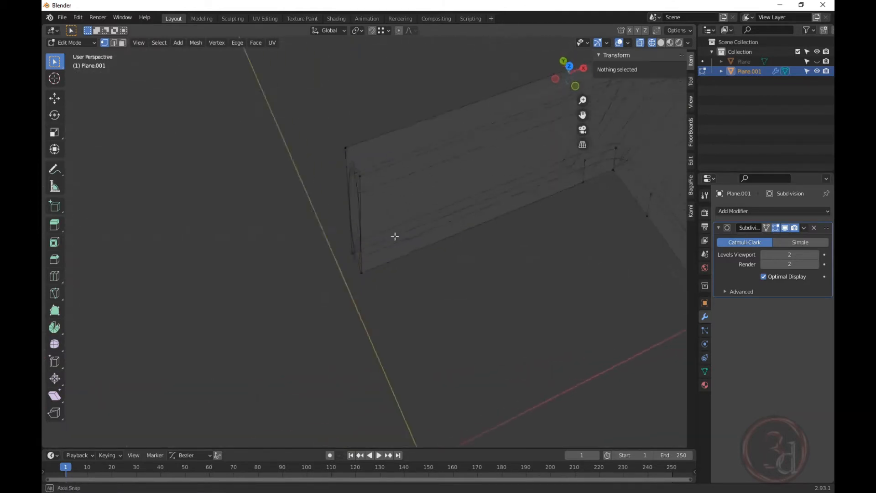
pyautogui.press('z')
pyautogui.click(478, 254)
pyautogui.moveTo(478, 254)
pyautogui.mouseDown(button='middle')
pyautogui.moveTo(425, 244)
pyautogui.moveTo(567, 198)
pyautogui.moveTo(475, 290)
pyautogui.moveTo(386, 284)
pyautogui.moveTo(392, 274)
pyautogui.moveTo(568, 280)
pyautogui.moveTo(337, 261)
pyautogui.moveTo(390, 256)
pyautogui.moveTo(382, 313)
pyautogui.moveTo(374, 243)
pyautogui.moveTo(344, 183)
pyautogui.moveTo(440, 197)
pyautogui.moveTo(604, 310)
pyautogui.mouseUp(button='middle')
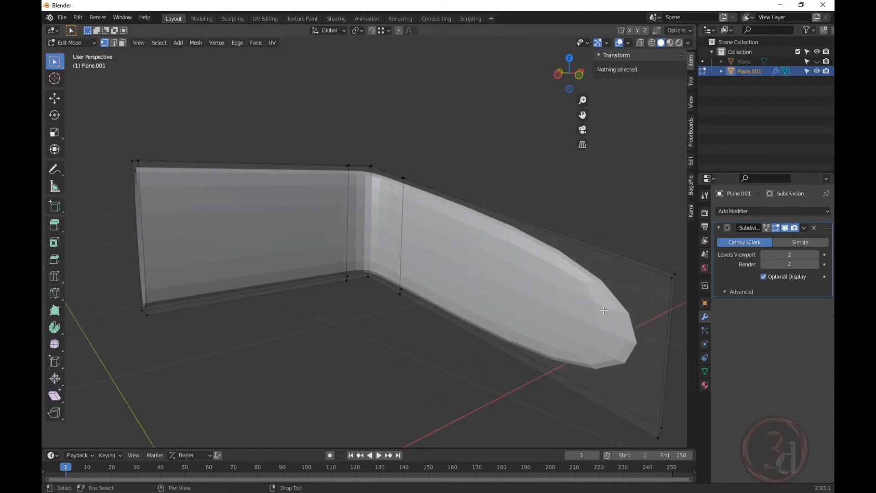
# Add two lengthwise edge loops, one slid near the top edge and one near the bottom.
pyautogui.hotkey('ctrl', 'r')
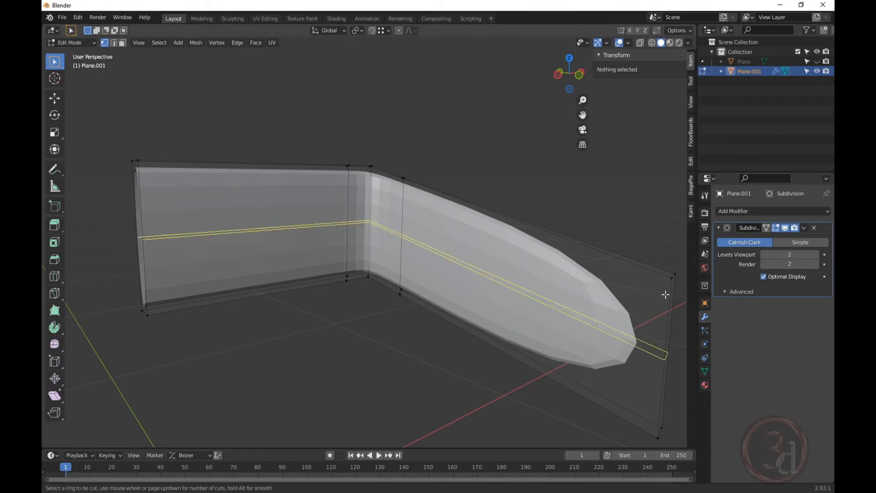
pyautogui.click(652, 345)
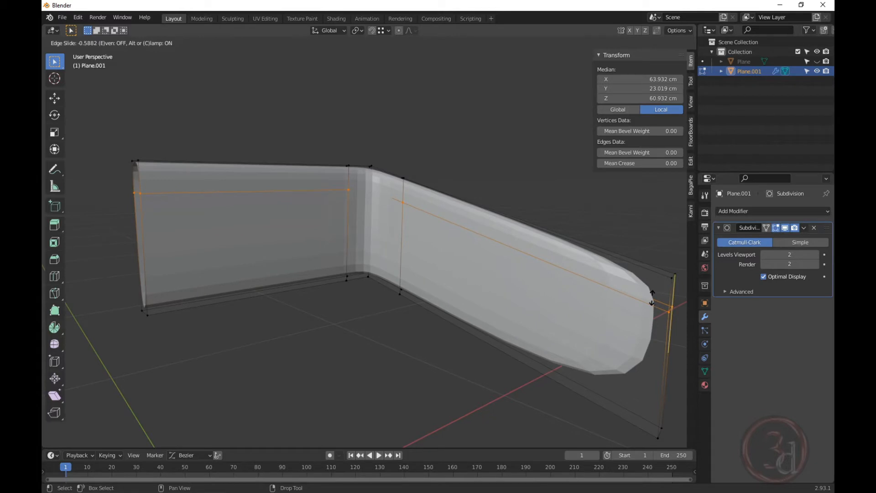
pyautogui.click(652, 297)
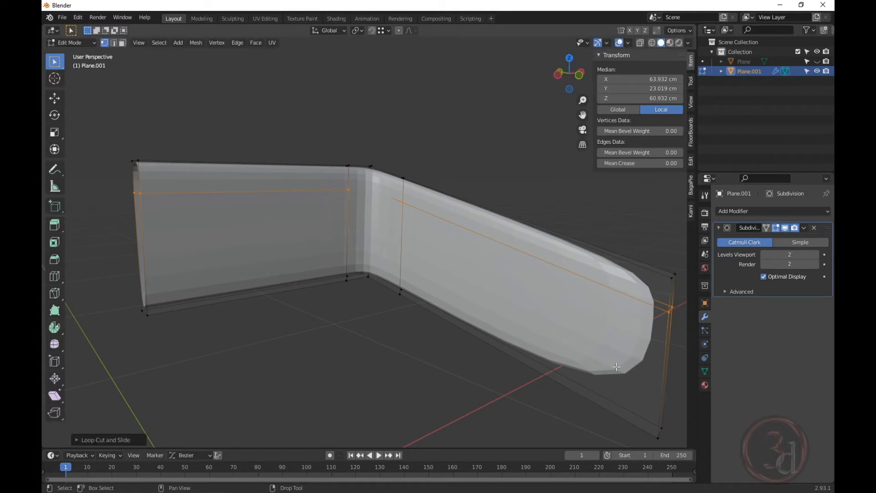
pyautogui.press('ctrl')
pyautogui.hotkey('ctrl', 'r')
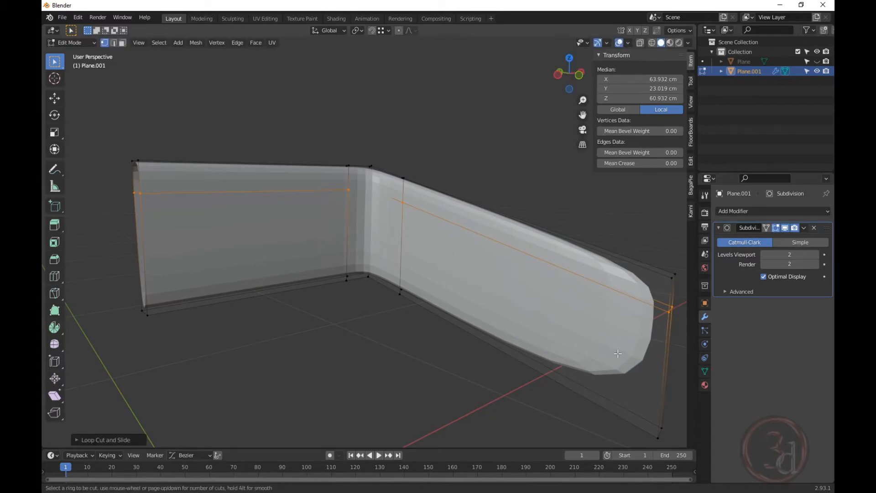
pyautogui.click(667, 375)
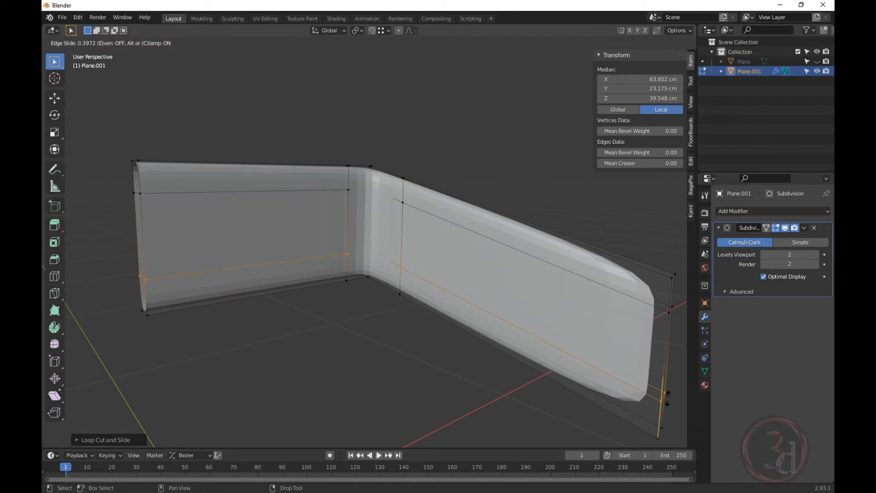
pyautogui.click(668, 398)
# Add an edge loop across the arm, slid toward its front end.
pyautogui.moveTo(664, 395); pyautogui.dragTo(364, 259, button='middle')
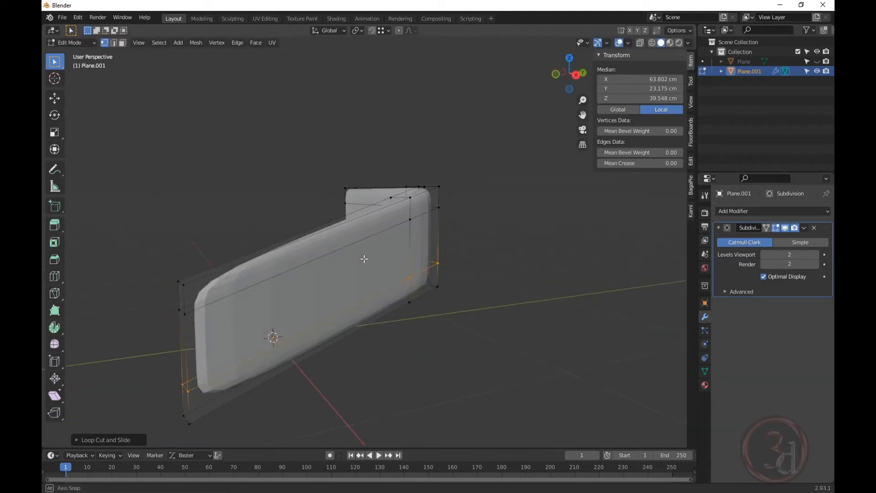
pyautogui.moveTo(242, 278); pyautogui.dragTo(461, 342, button='middle')
pyautogui.hotkey('ctrl', 'r')
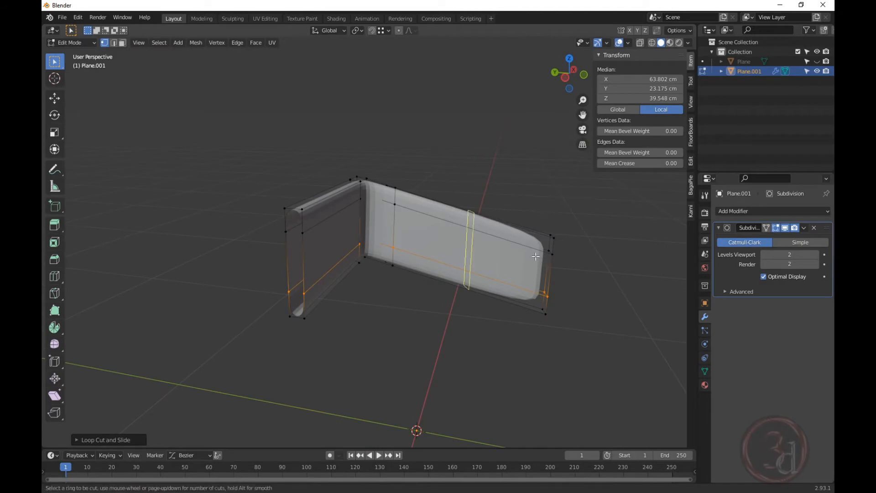
pyautogui.click(473, 232)
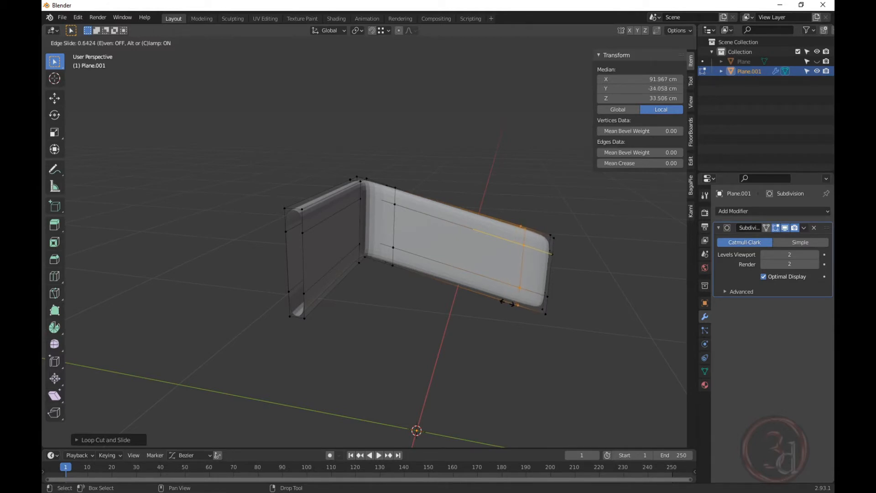
pyautogui.click(493, 303)
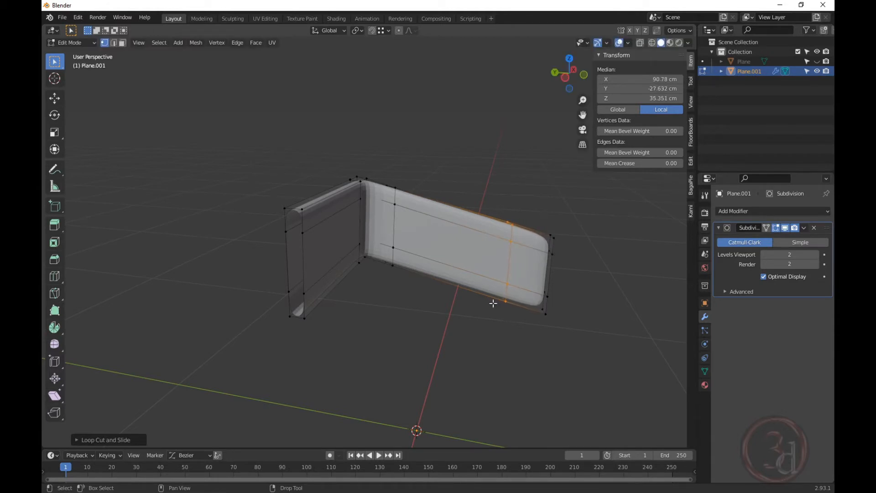
pyautogui.moveTo(493, 303); pyautogui.dragTo(355, 259, button='middle')
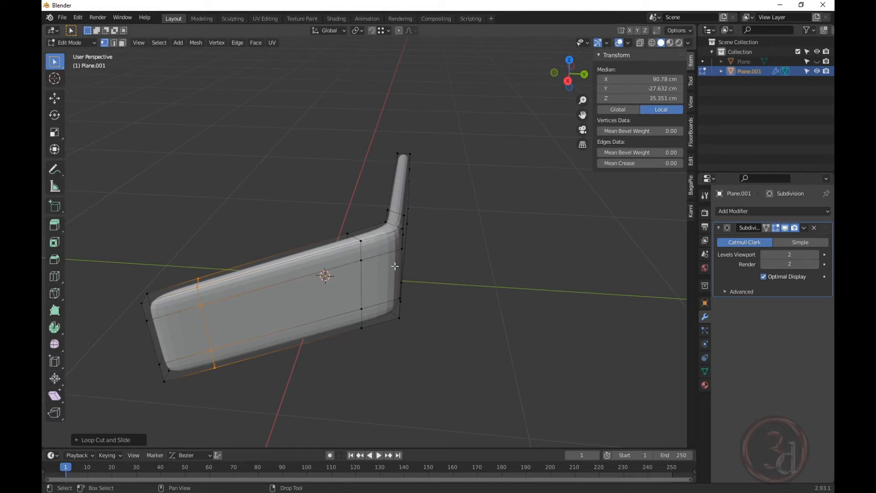
# Select the loop where the arm meets the back and edge-slide it toward the bend.
pyautogui.hotkey('alt', 'a')
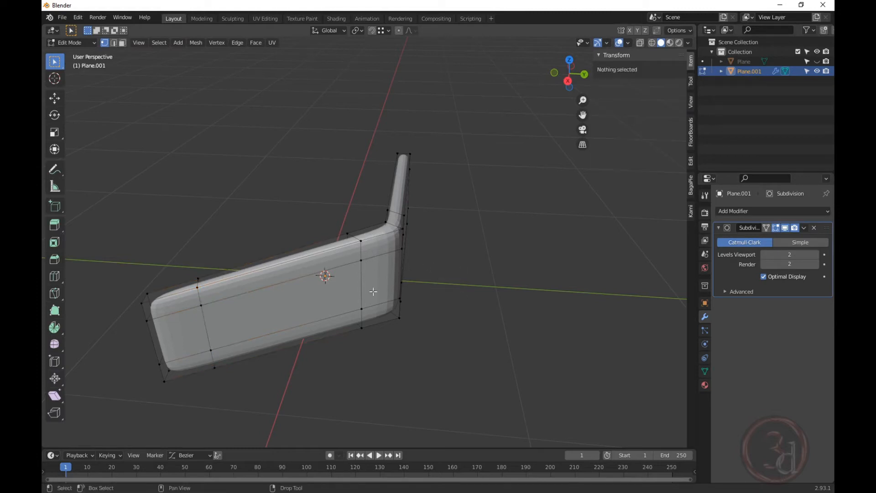
pyautogui.keyDown('alt'); pyautogui.click(359, 259); pyautogui.keyUp('alt')
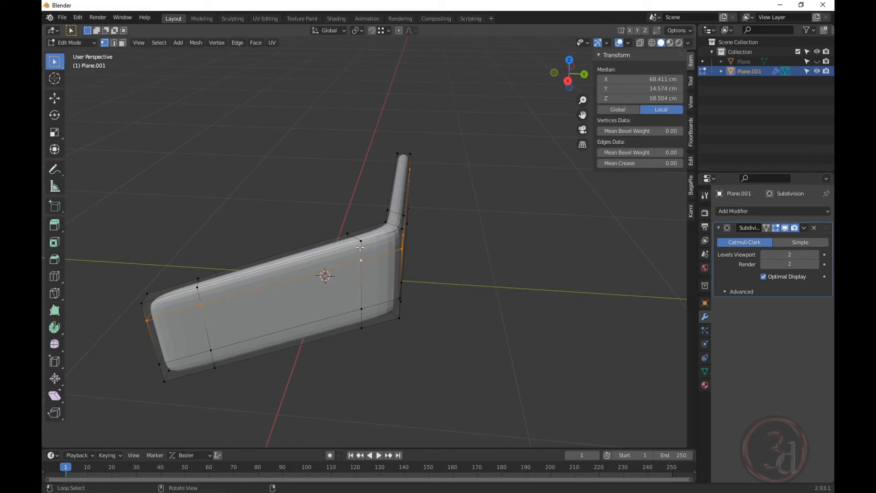
pyautogui.keyDown('alt'); pyautogui.click(361, 247); pyautogui.keyUp('alt')
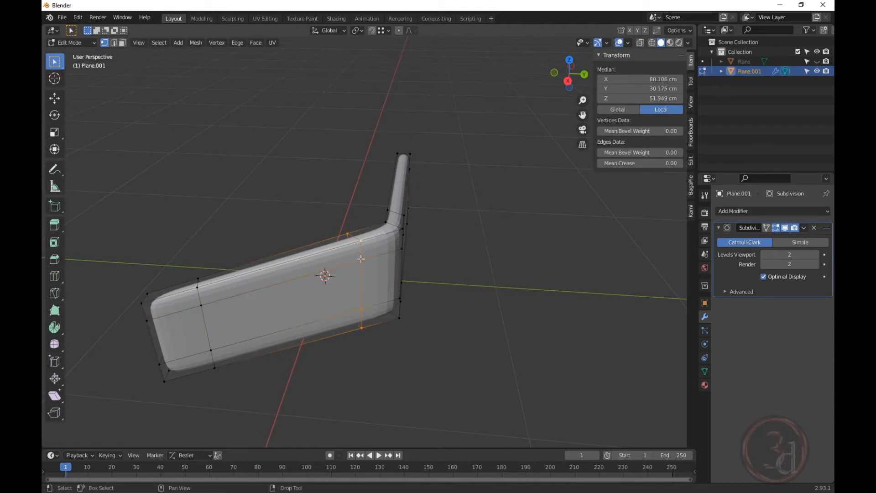
pyautogui.press('g')
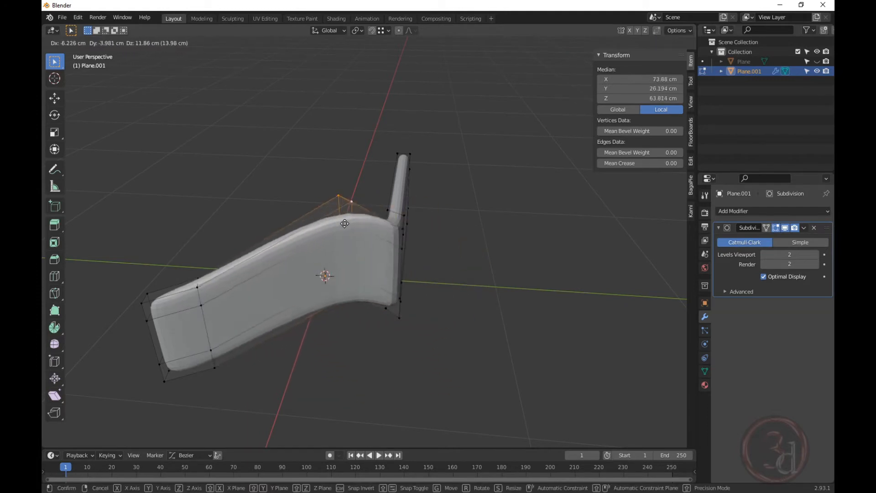
pyautogui.rightClick(425, 286)
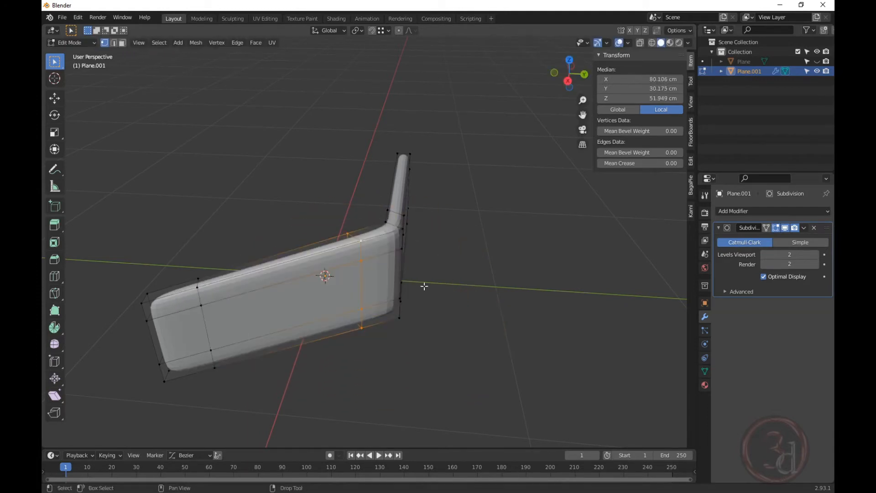
pyautogui.press('g')
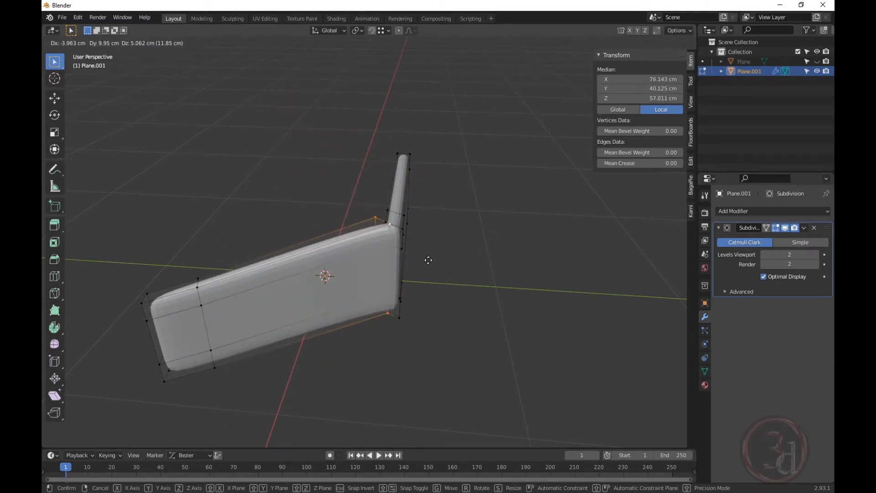
pyautogui.press('g')
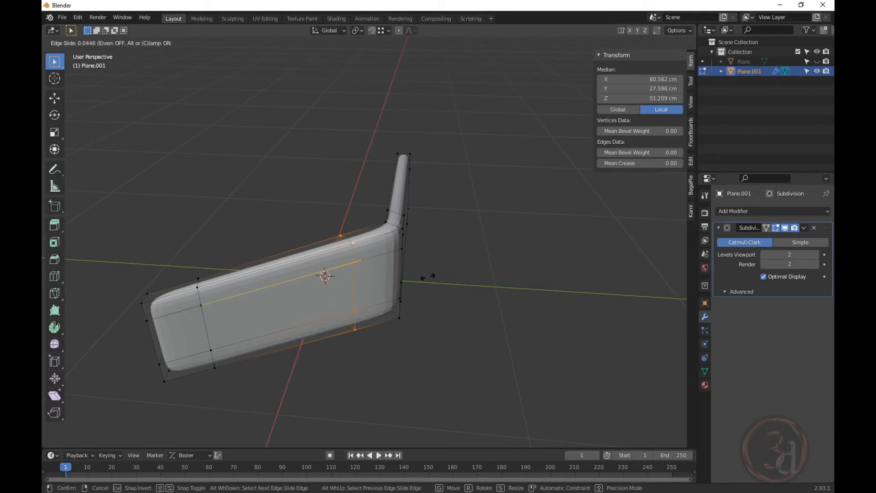
pyautogui.click(419, 283)
pyautogui.moveTo(419, 283); pyautogui.dragTo(424, 341, button='middle')
# Edge-slide the loops on the horizontal arm and near the bend closer to the corner.
pyautogui.scroll(2, 397, 210)
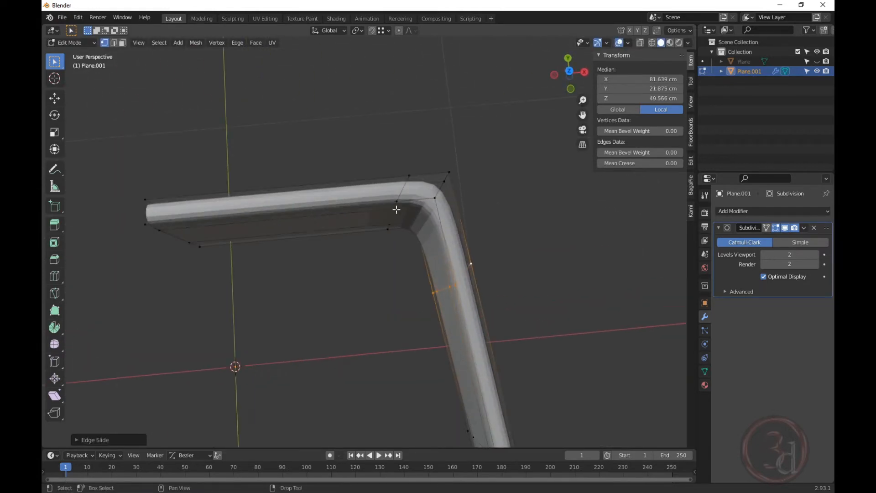
pyautogui.keyDown('alt'); pyautogui.click(408, 178); pyautogui.keyUp('alt')
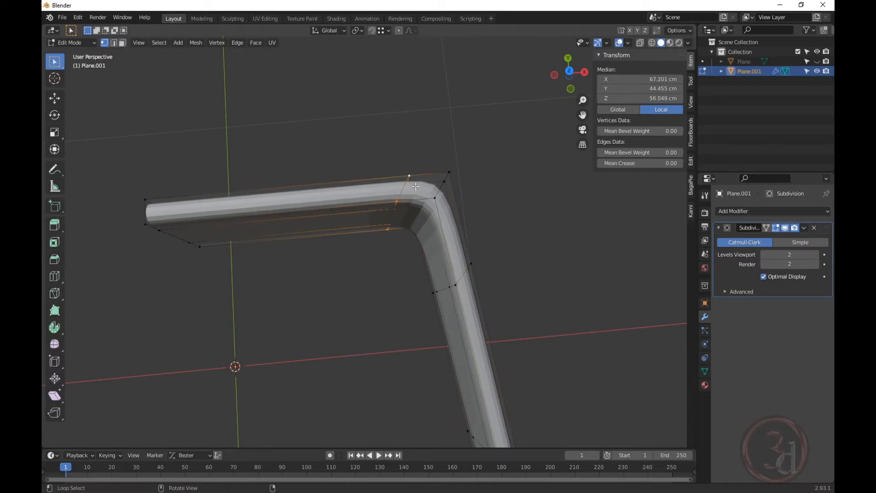
pyautogui.press('g')
pyautogui.press('g')
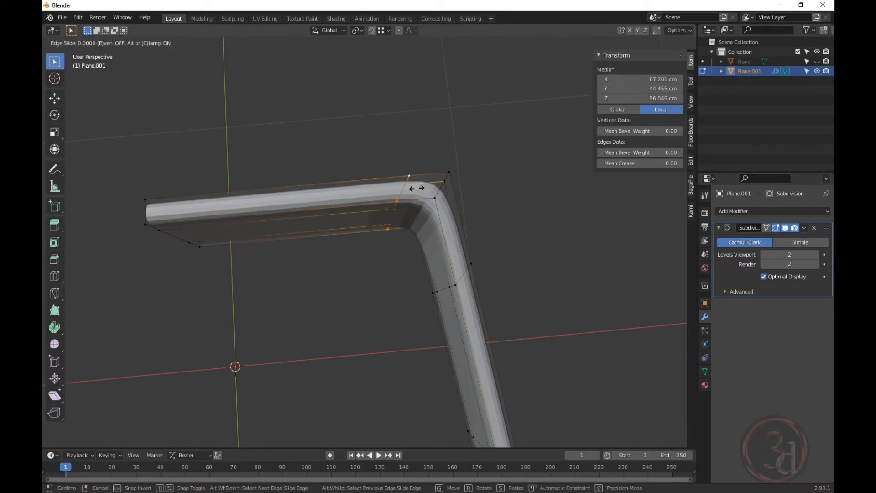
pyautogui.click(371, 194)
pyautogui.moveTo(372, 196); pyautogui.dragTo(469, 259, button='middle')
pyautogui.scroll(2, 407, 210)
pyautogui.keyDown('alt'); pyautogui.click(421, 202); pyautogui.keyUp('alt')
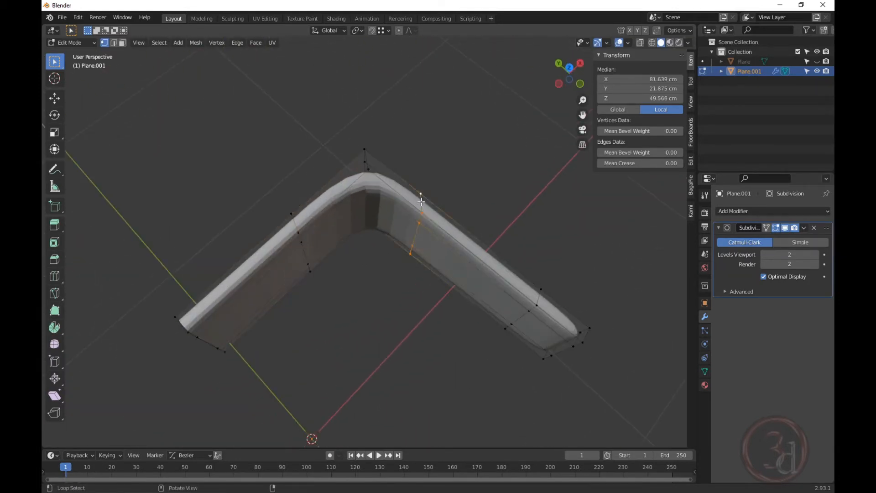
pyautogui.press('g')
pyautogui.press('g')
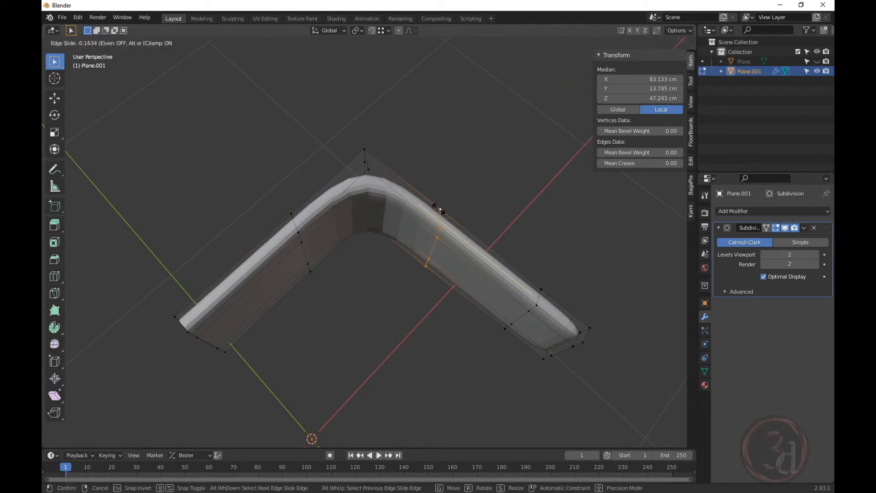
pyautogui.click(441, 211)
pyautogui.moveTo(441, 211); pyautogui.dragTo(525, 254, button='middle')
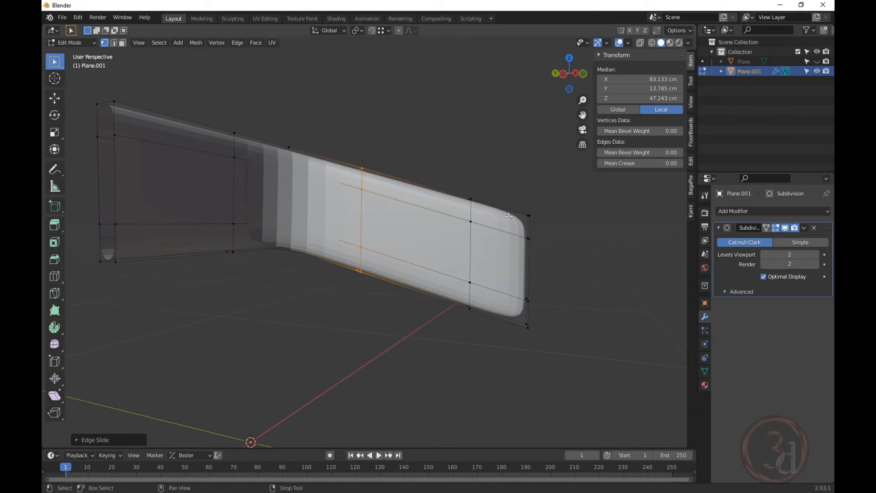
# Edge-slide the panel end's upper edge downward and its lower edge upward.
pyautogui.moveTo(514, 311); pyautogui.dragTo(536, 240, button='middle')
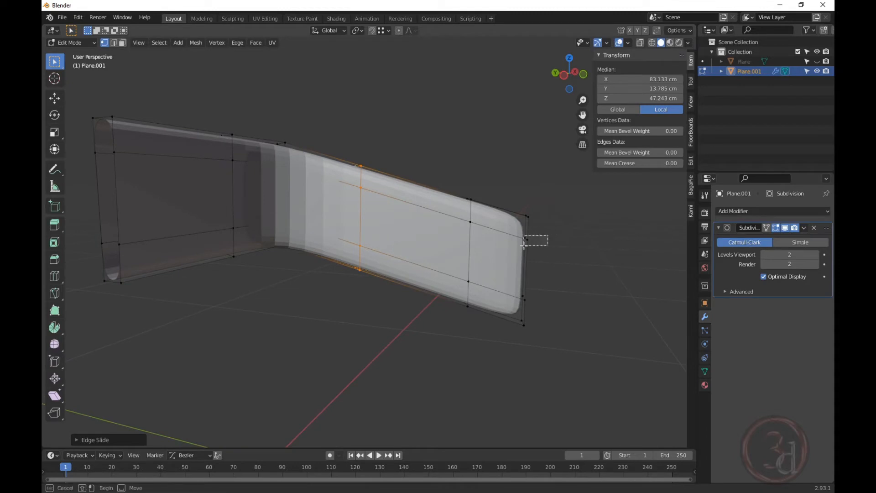
pyautogui.click(529, 240)
pyautogui.press('z')
pyautogui.click(494, 250)
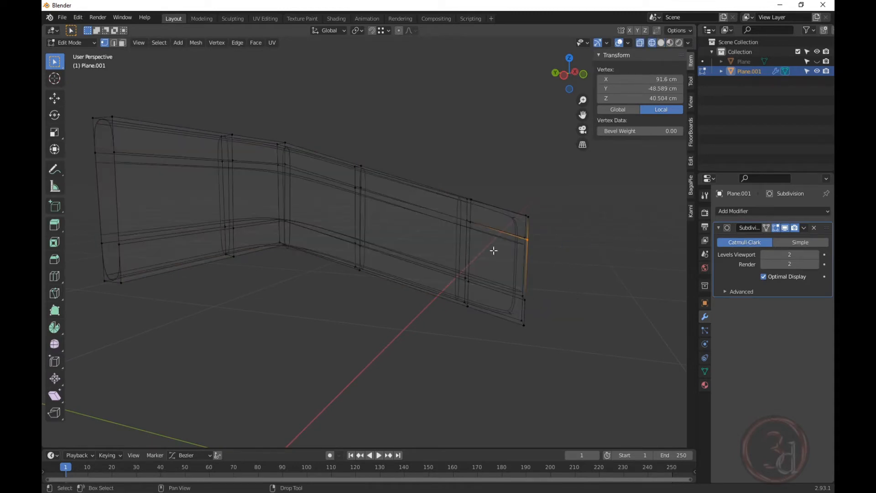
pyautogui.moveTo(548, 228); pyautogui.dragTo(517, 248)
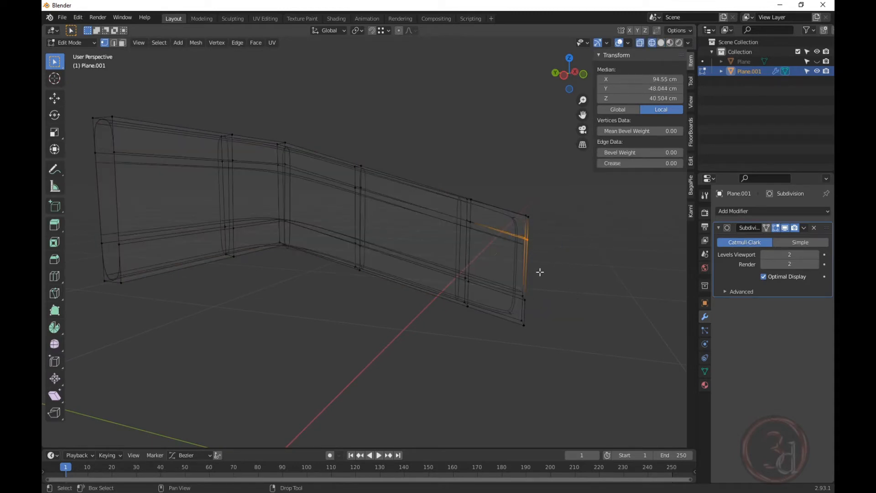
pyautogui.hotkey('shift', 'z')
pyautogui.moveTo(534, 277)
pyautogui.mouseDown(button='middle')
pyautogui.moveTo(533, 264)
pyautogui.moveTo(345, 261)
pyautogui.moveTo(496, 248)
pyautogui.mouseUp(button='middle')
pyautogui.press('g')
pyautogui.press('g')
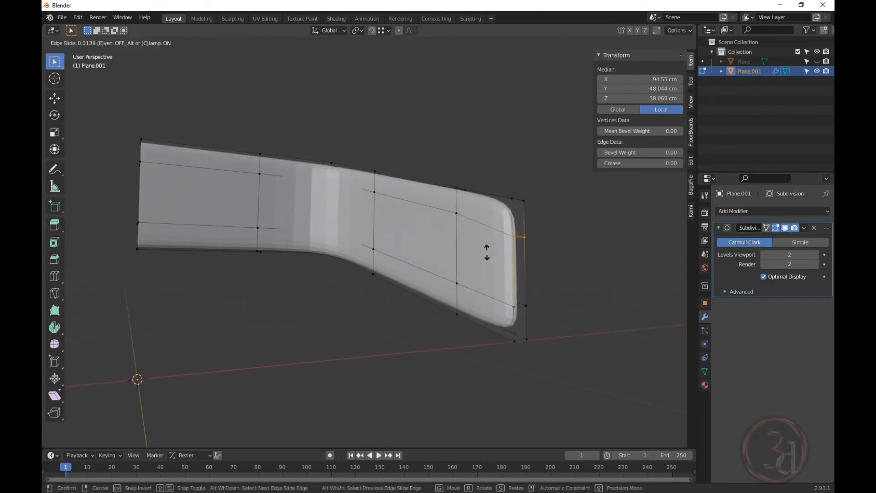
pyautogui.click(487, 263)
pyautogui.moveTo(515, 292); pyautogui.dragTo(542, 321)
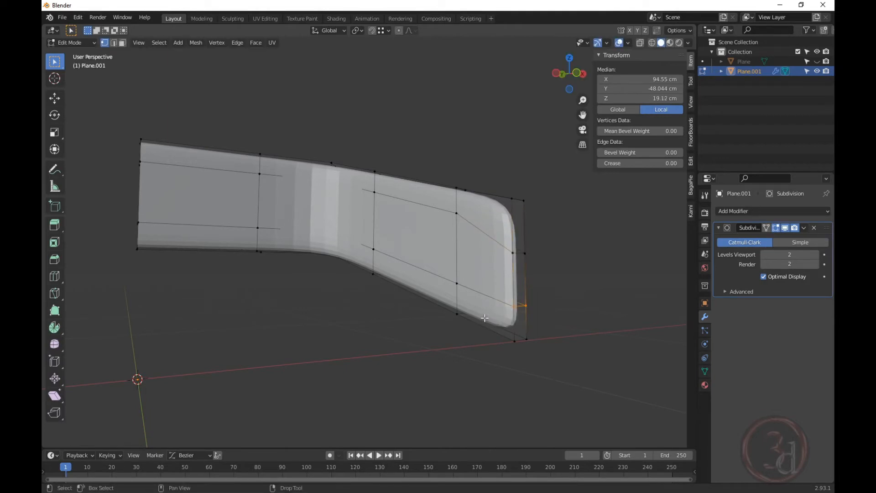
pyautogui.press('g')
pyautogui.press('g')
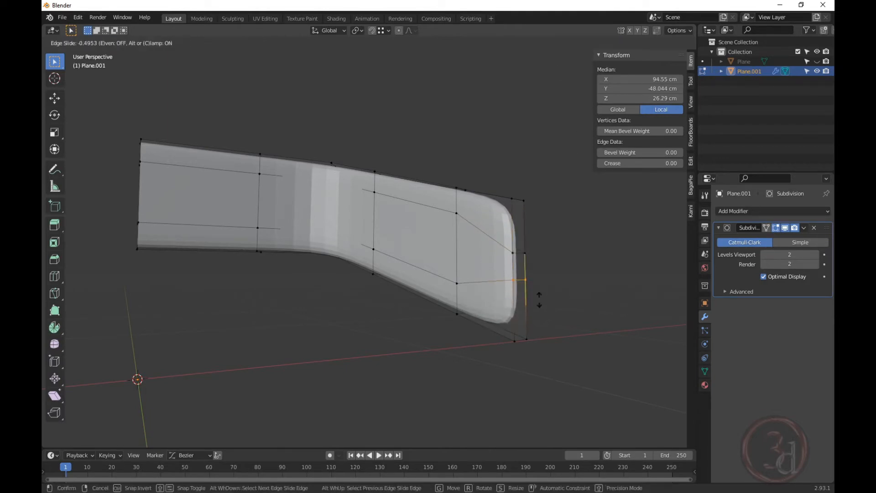
pyautogui.click(539, 300)
pyautogui.moveTo(539, 299); pyautogui.dragTo(538, 258, button='middle')
# Select the vertices at the arm panel's free end.
pyautogui.moveTo(554, 234); pyautogui.dragTo(526, 294)
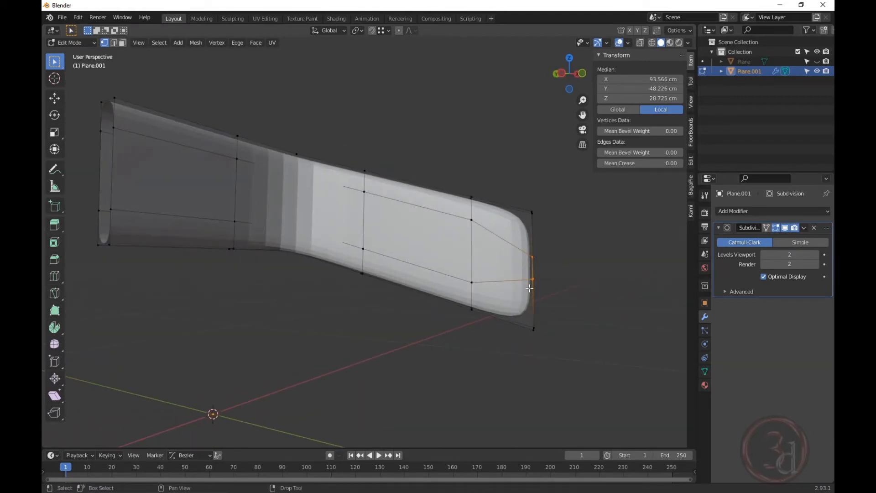
pyautogui.moveTo(530, 288); pyautogui.dragTo(552, 254, button='middle')
pyautogui.moveTo(552, 254); pyautogui.dragTo(523, 297)
pyautogui.moveTo(523, 297); pyautogui.dragTo(550, 309, button='middle')
pyautogui.press('`')
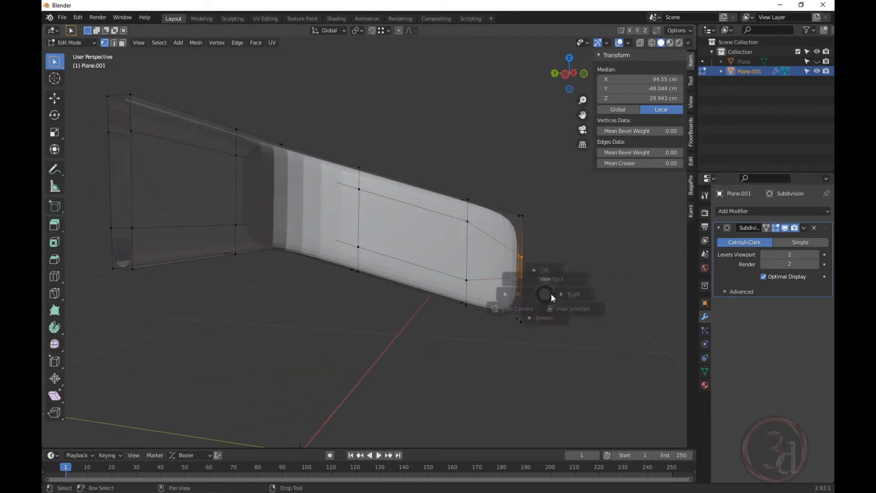
# In Left Orthographic view, move the end edge outward and scale it vertically.
pyautogui.click(571, 294)
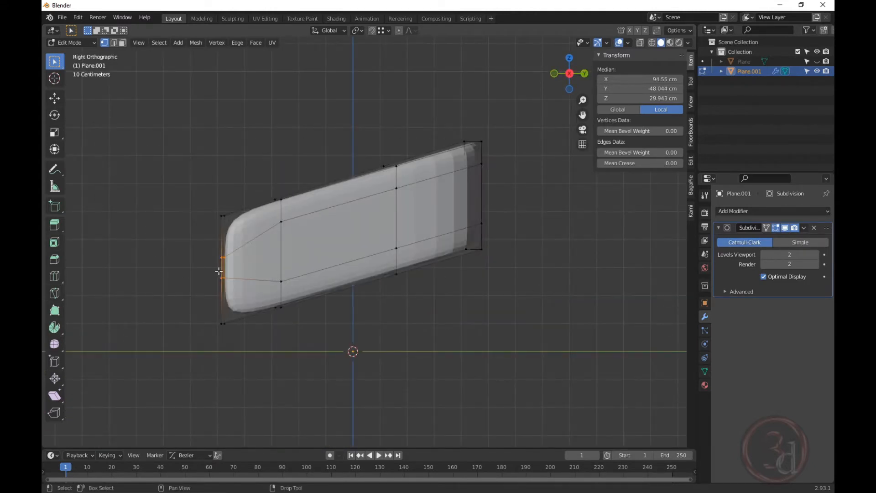
pyautogui.press('ctrl+KP_3')
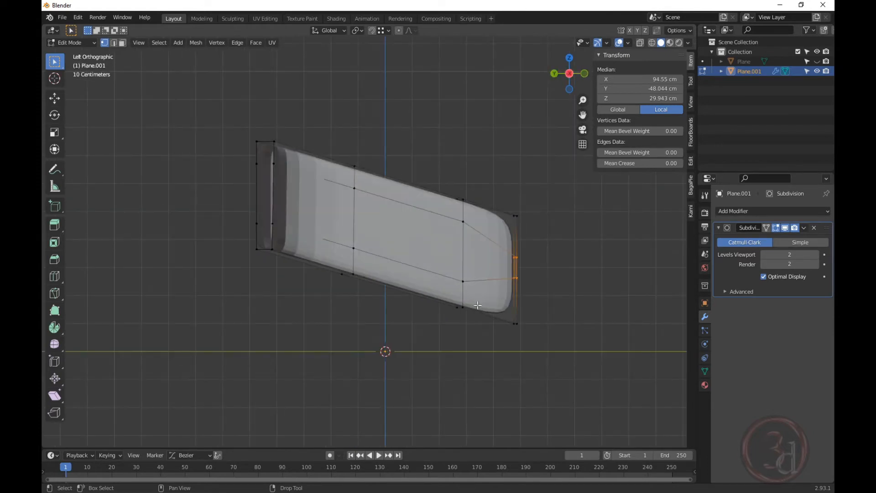
pyautogui.scroll(3, 523, 279)
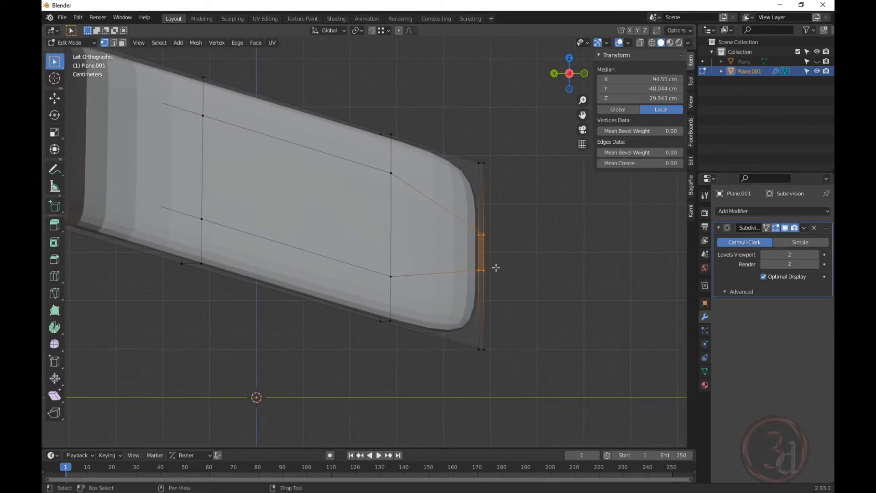
pyautogui.press('g')
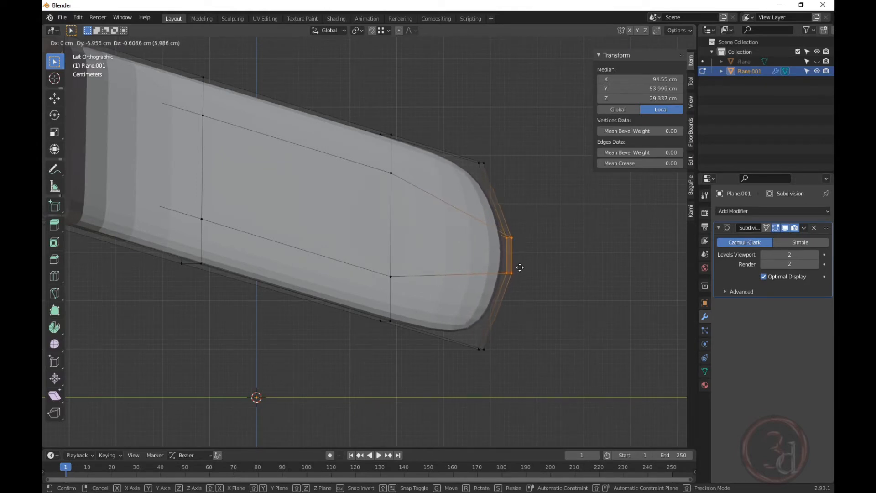
pyautogui.click(518, 268)
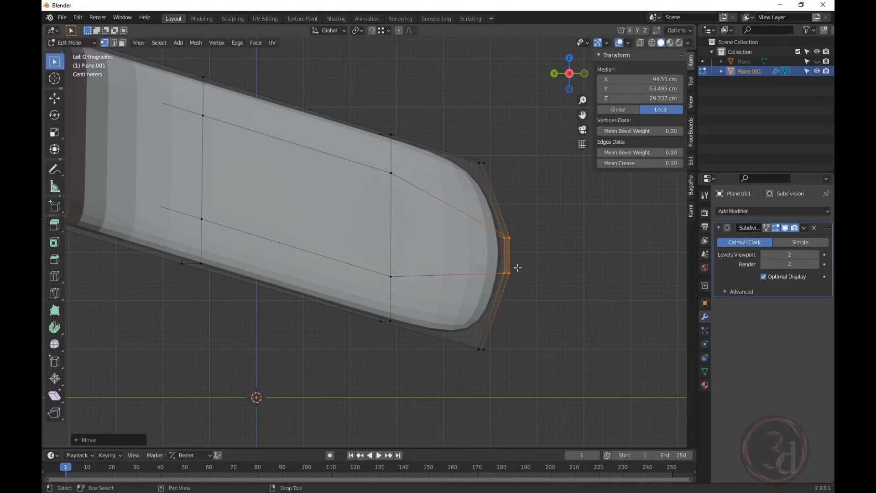
pyautogui.press('s')
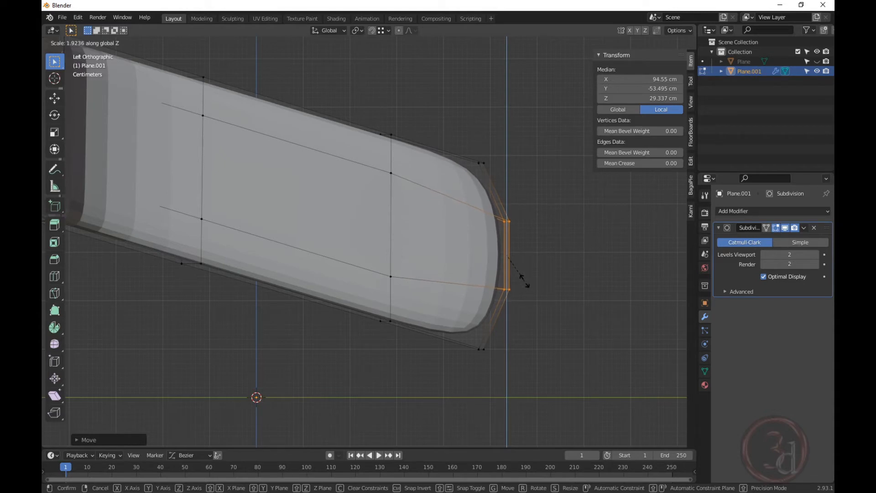
pyautogui.click(522, 276)
# Box-select the whole end section in X-ray and move it to slant the tip.
pyautogui.click(588, 356)
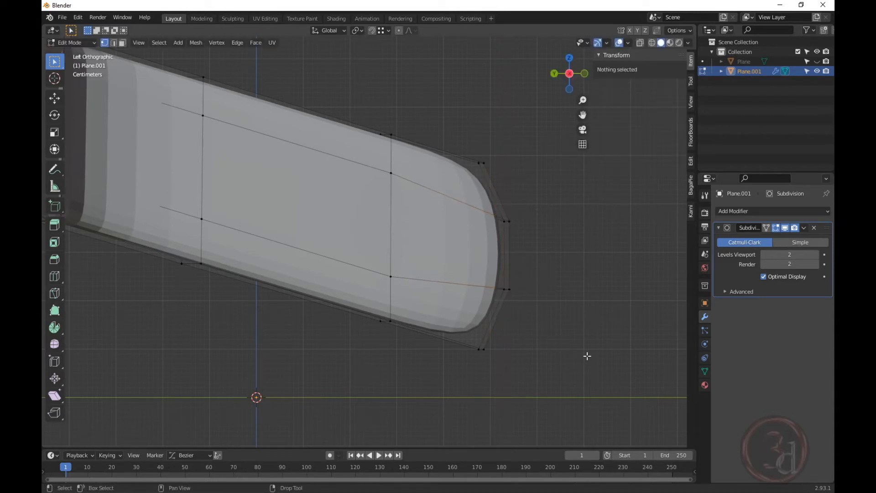
pyautogui.hotkey('alt', 'z')
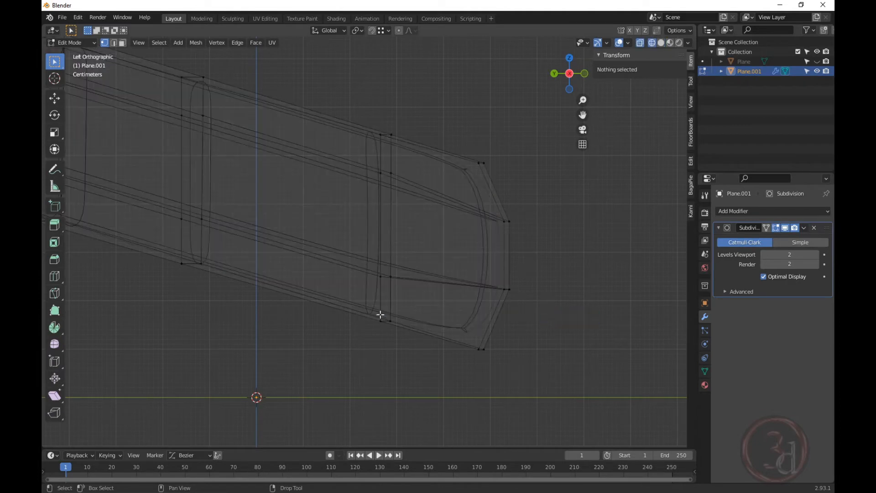
pyautogui.moveTo(350, 92); pyautogui.dragTo(540, 384)
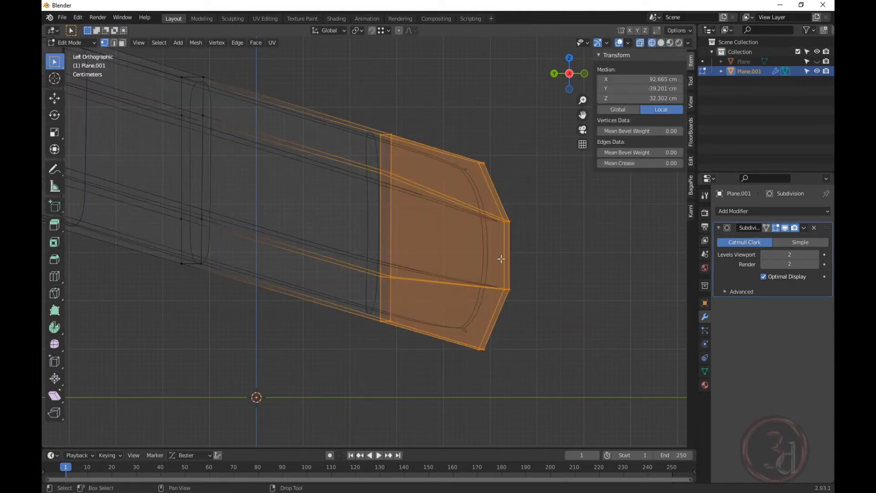
pyautogui.press('g')
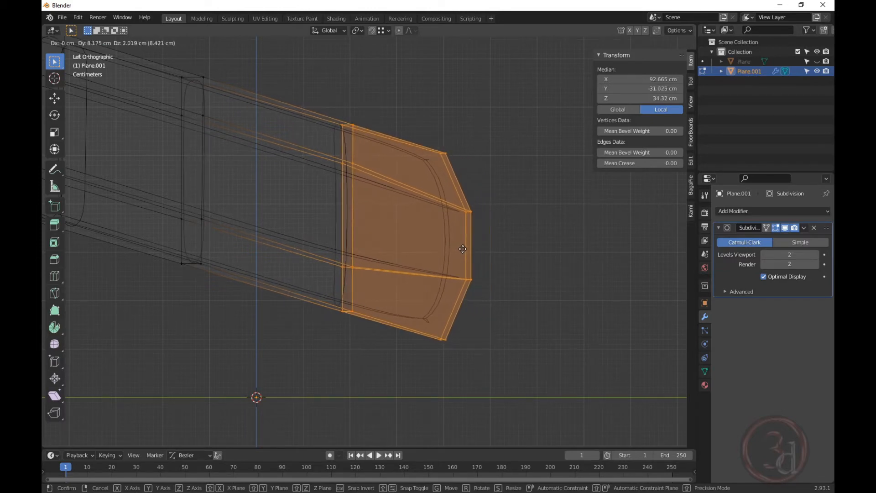
pyautogui.click(463, 249)
pyautogui.scroll(-5, 438, 283)
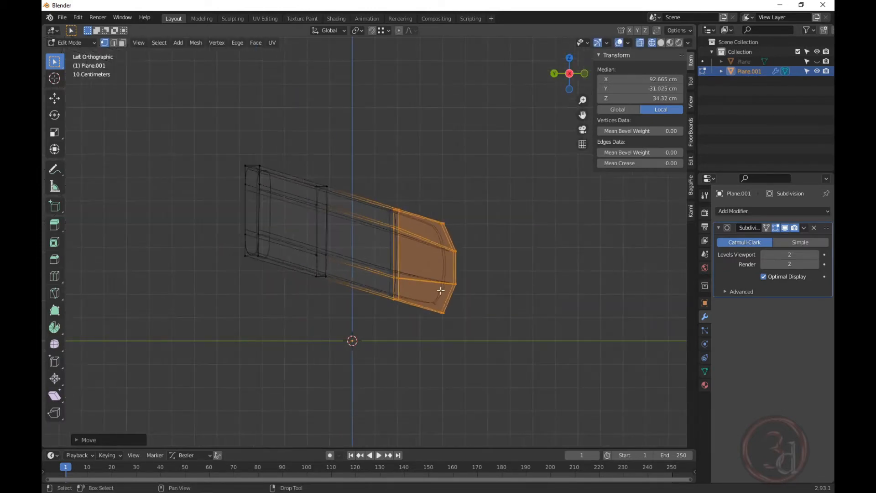
pyautogui.press('Tab')
pyautogui.moveTo(437, 283)
pyautogui.mouseDown(button='middle')
pyautogui.moveTo(379, 309)
pyautogui.moveTo(471, 327)
pyautogui.moveTo(390, 335)
pyautogui.moveTo(409, 264)
pyautogui.moveTo(399, 265)
pyautogui.moveTo(403, 251)
pyautogui.moveTo(419, 252)
pyautogui.moveTo(403, 250)
pyautogui.moveTo(467, 253)
pyautogui.moveTo(459, 260)
pyautogui.moveTo(439, 106)
pyautogui.mouseUp(button='middle')
pyautogui.hotkey('shift', 'z')
pyautogui.scroll(3, 423, 294)
pyautogui.press('Tab')
pyautogui.hotkey('alt', 'a')
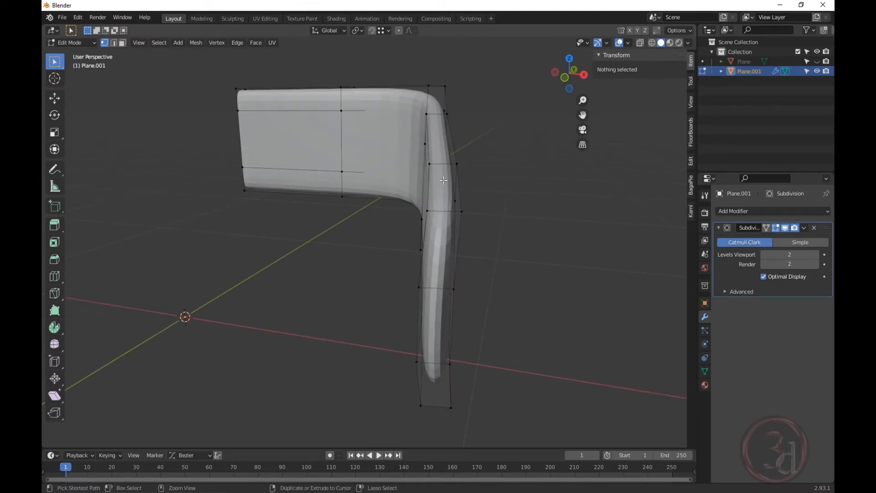
# Loop-cut a new vertical edge loop through the bent panel.
pyautogui.hotkey('ctrl', 'r')
pyautogui.click(441, 168)
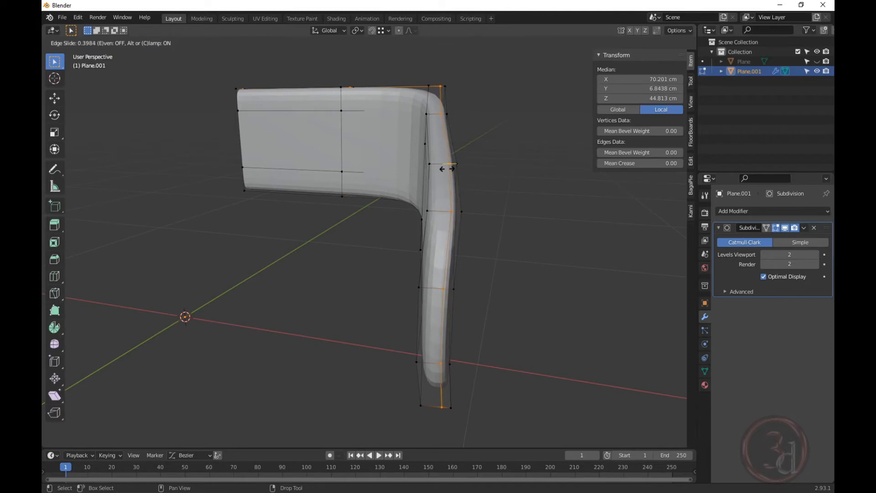
pyautogui.click(446, 167)
pyautogui.moveTo(446, 167); pyautogui.dragTo(515, 255, button='middle')
# Select the edge loop running along the panel's outer rim.
pyautogui.click(547, 335)
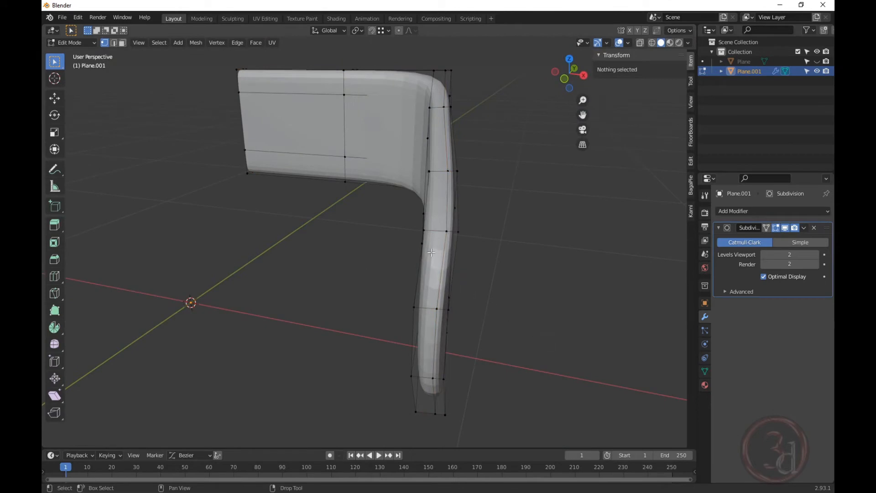
pyautogui.moveTo(446, 298); pyautogui.dragTo(434, 270, button='middle')
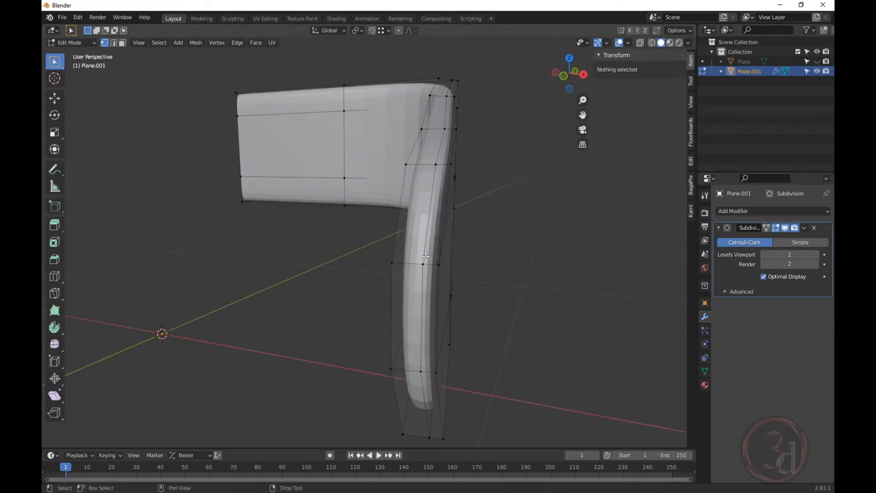
pyautogui.keyDown('alt'); pyautogui.click(424, 257); pyautogui.keyUp('alt')
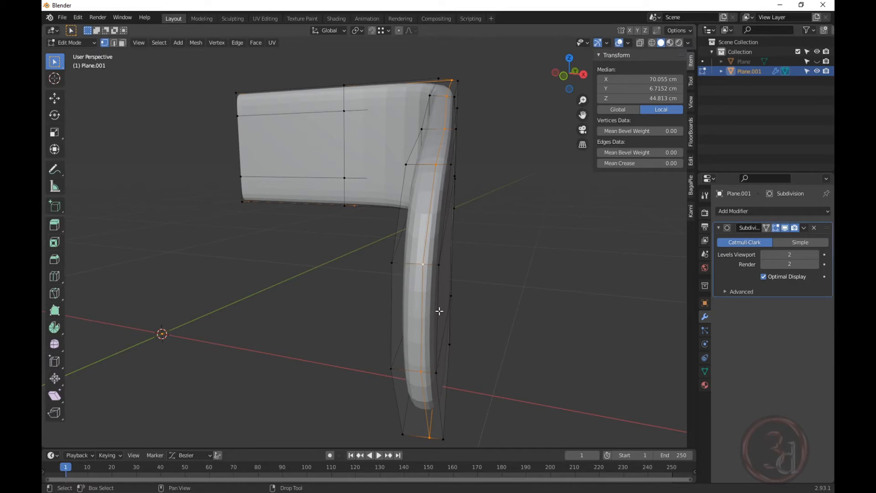
# Bevel the panel's rim edge loop into a narrow strip, then test and cancel two extrusions.
pyautogui.hotkey('ctrl', 'b')
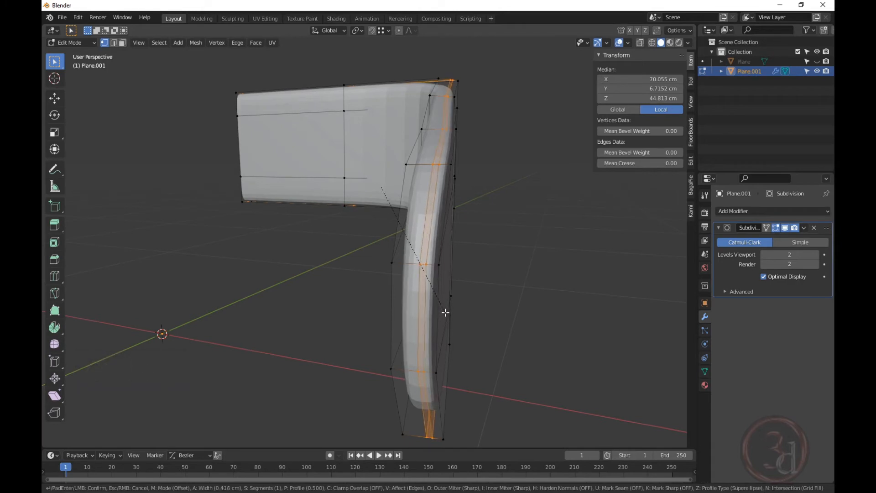
pyautogui.click(447, 310)
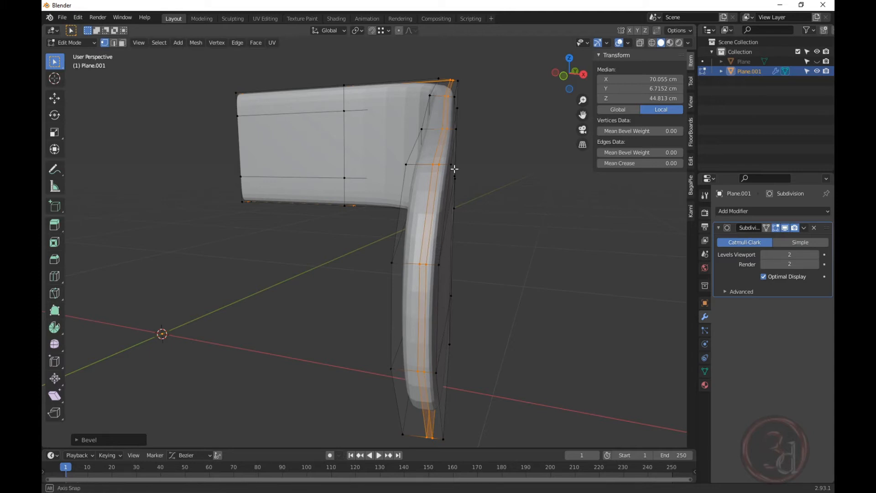
pyautogui.moveTo(454, 168)
pyautogui.mouseDown(button='middle')
pyautogui.moveTo(405, 179)
pyautogui.moveTo(447, 179)
pyautogui.mouseUp(button='middle')
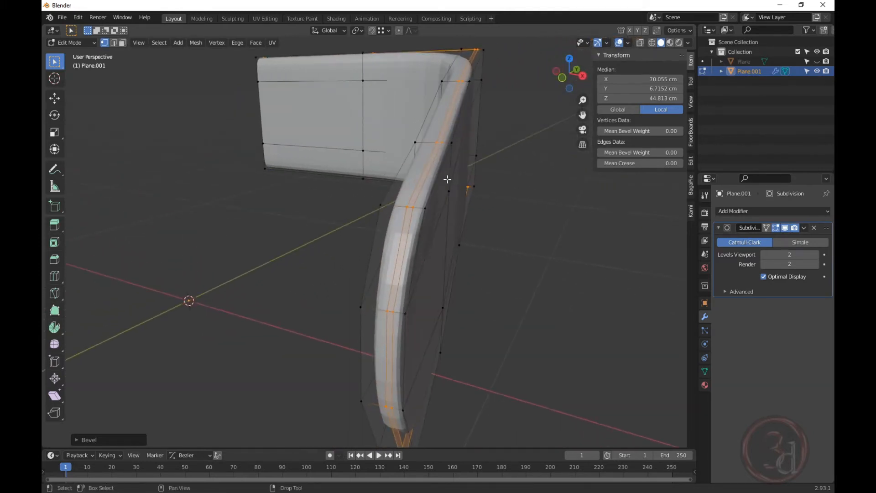
pyautogui.press('e')
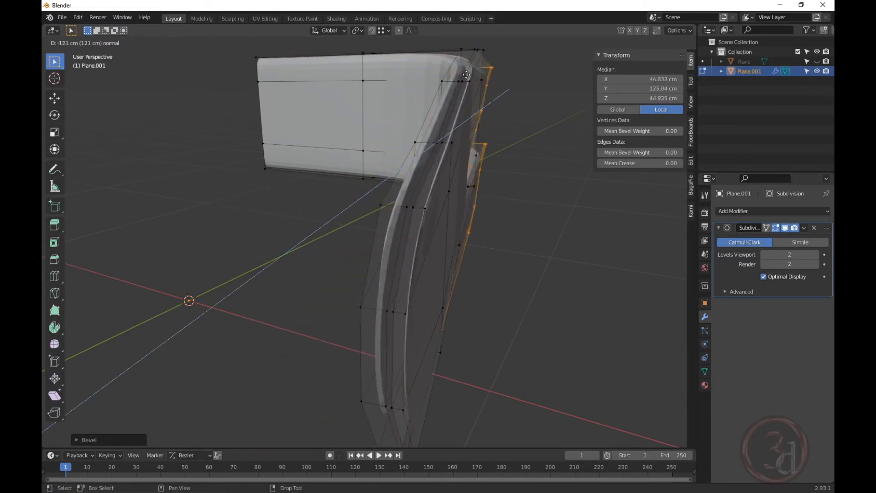
pyautogui.rightClick(454, 260)
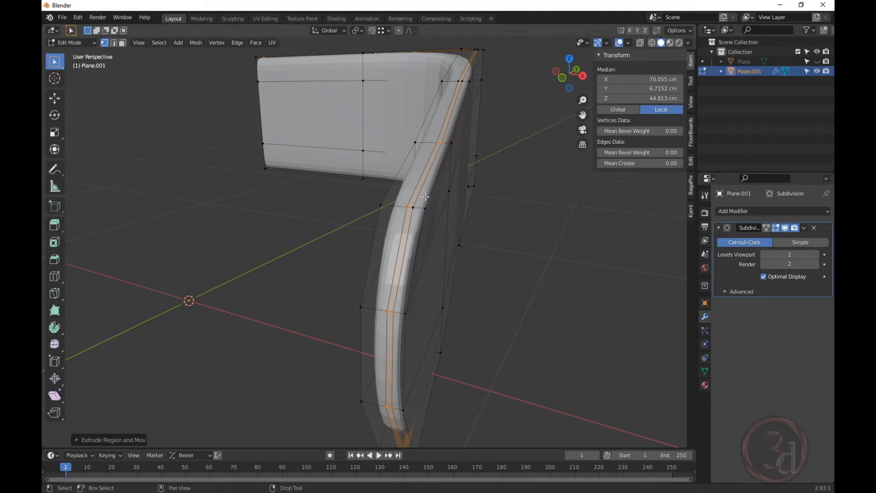
pyautogui.press('e')
pyautogui.rightClick(497, 189)
# Shrink/Fatten the bevelled strip about 0.92 cm with Alt+S, then exit Edit Mode.
pyautogui.hotkey('alt', 's')
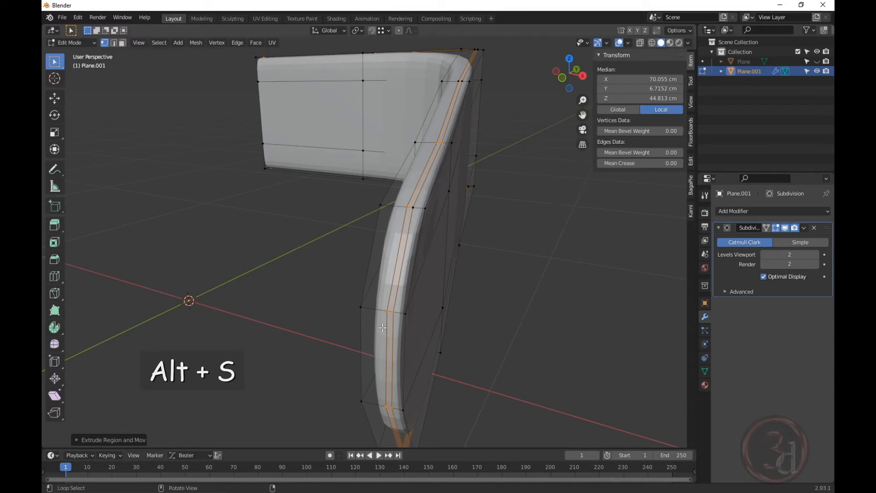
pyautogui.hotkey('alt', 's')
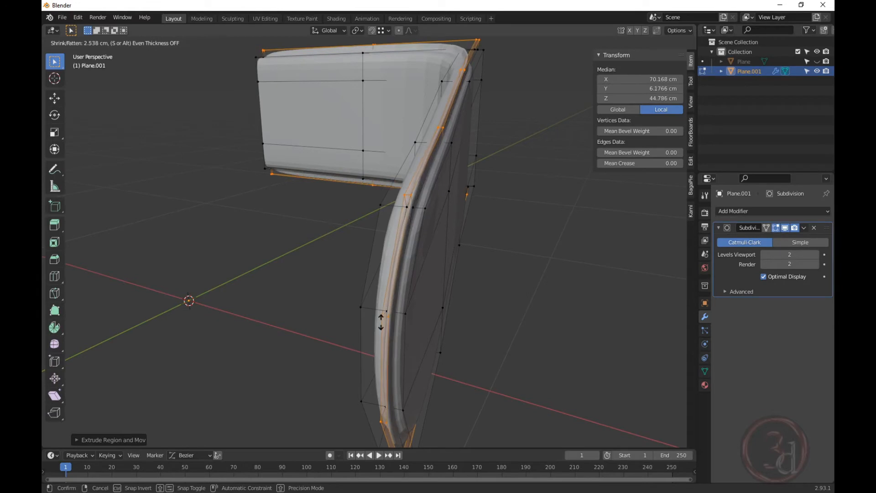
pyautogui.rightClick(384, 330)
pyautogui.hotkey('alt', 's')
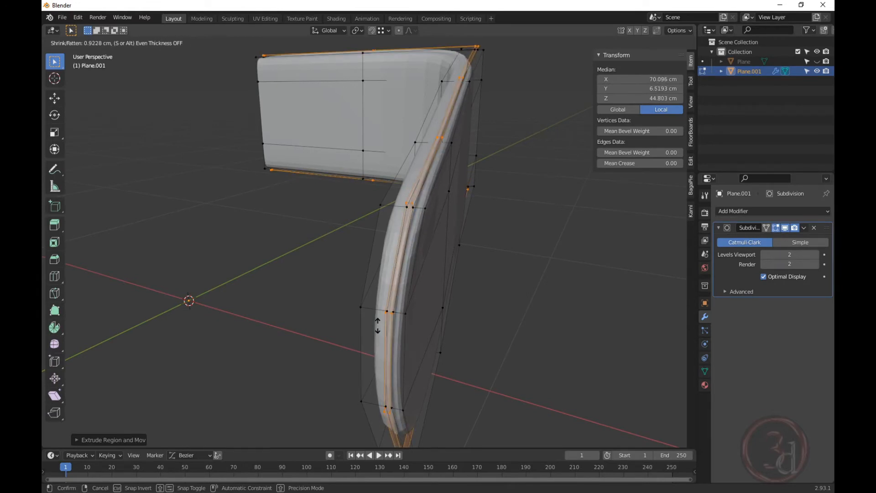
pyautogui.click(378, 325)
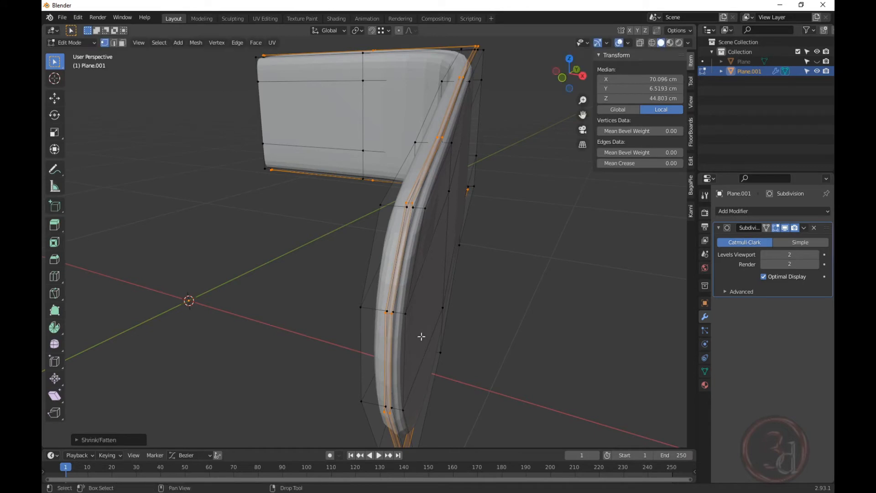
pyautogui.press('Tab')
# Orbit around the 7-shaped tube frame, toggling Edit Mode to compare the smoothed shape.
pyautogui.click(564, 351)
pyautogui.moveTo(564, 356); pyautogui.dragTo(536, 323, button='middle')
pyautogui.scroll(5, 571, 325)
pyautogui.scroll(-5, 244, 227)
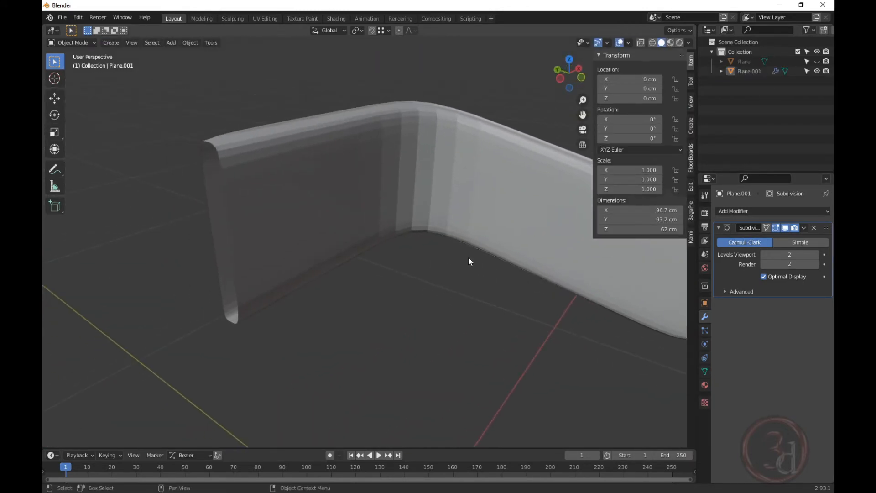
pyautogui.moveTo(470, 260); pyautogui.dragTo(382, 209, button='middle')
pyautogui.press('Tab')
pyautogui.scroll(6, 294, 178)
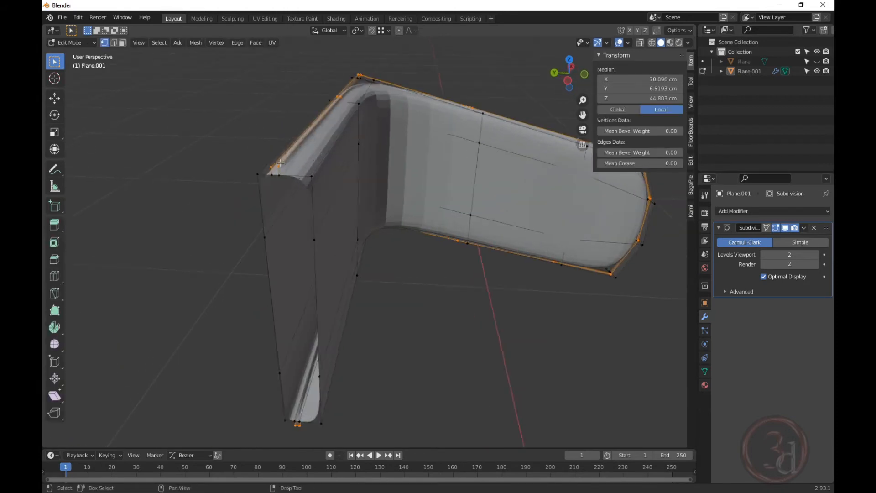
pyautogui.scroll(-3, 283, 139)
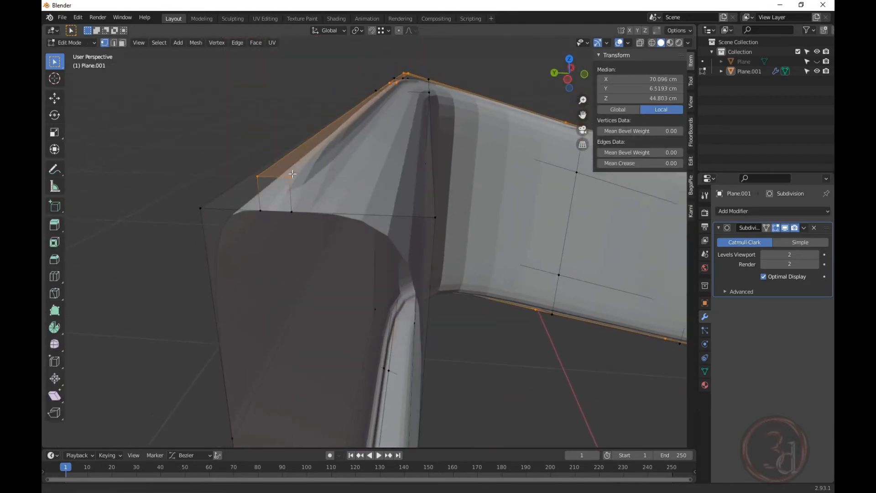
pyautogui.scroll(3, 328, 212)
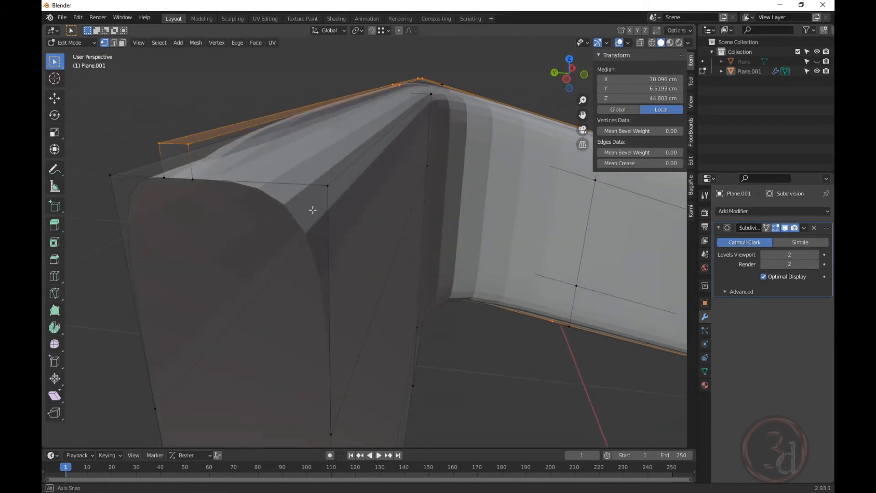
pyautogui.press('Tab')
pyautogui.press('Tab')
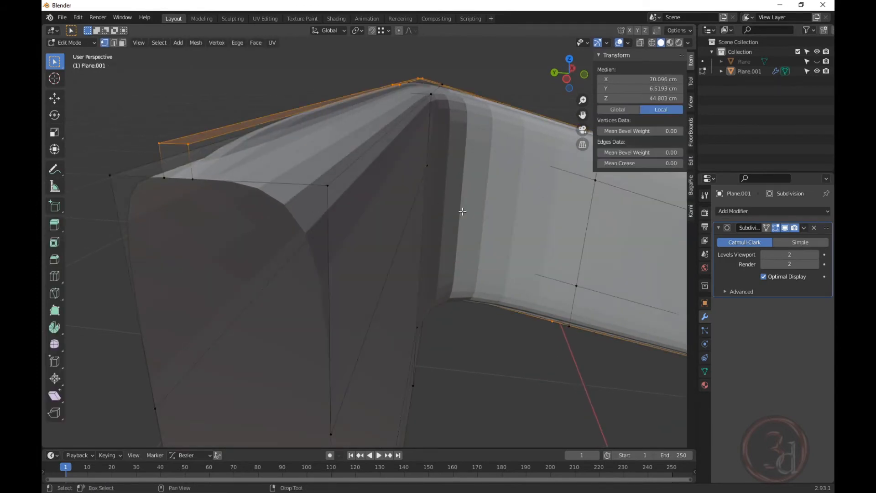
# Disable the Subdivision modifier's viewport display and orbit toward the flat cage's small end face.
pyautogui.click(786, 232)
pyautogui.moveTo(174, 169); pyautogui.dragTo(203, 117, button='middle')
pyautogui.scroll(1, 198, 121)
pyautogui.scroll(1, 215, 129)
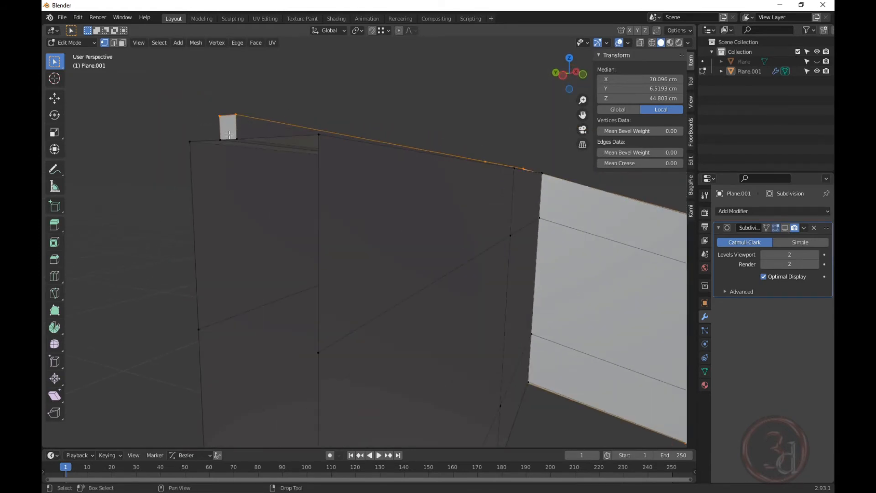
pyautogui.scroll(4, 234, 134)
pyautogui.moveTo(217, 125); pyautogui.dragTo(346, 198, button='middle')
pyautogui.scroll(3, 401, 210)
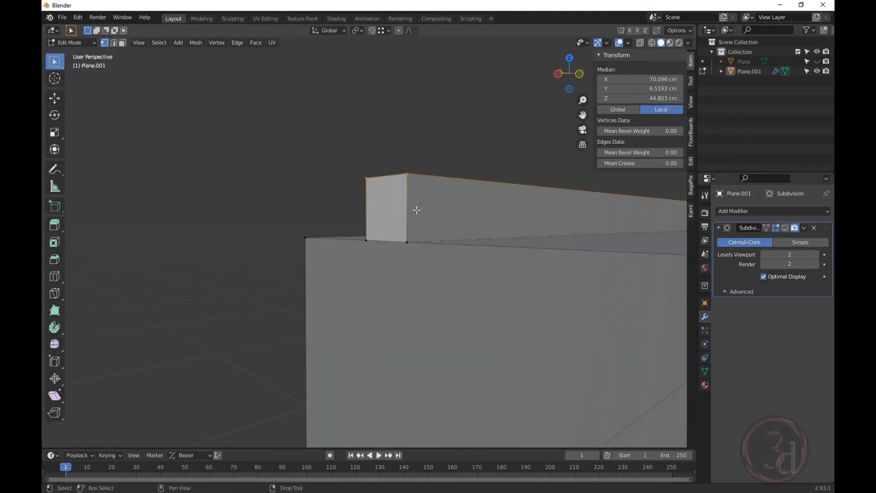
# Select the cage's small end face in face mode, delete it, and frame the view.
pyautogui.press('3')
pyautogui.click(386, 216)
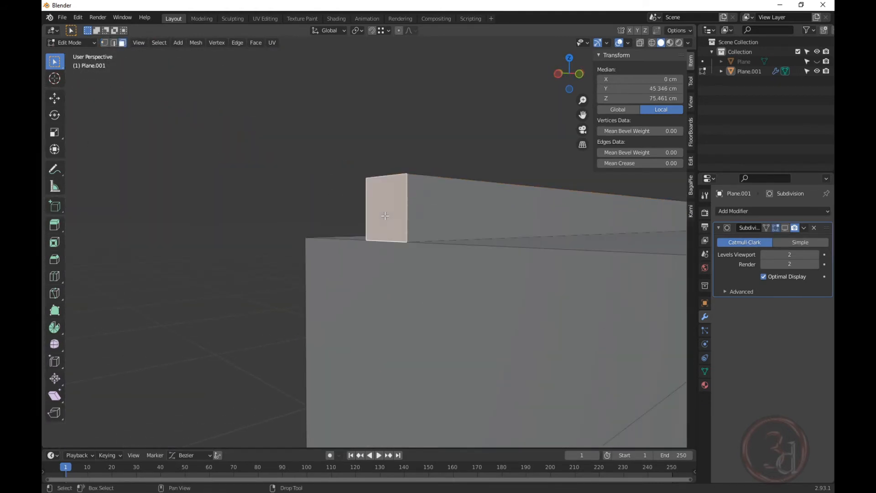
pyautogui.press('x')
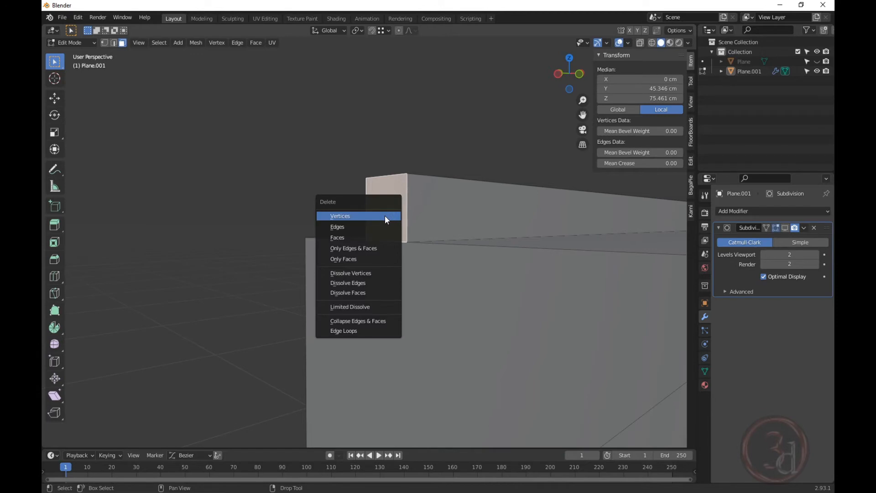
pyautogui.click(345, 236)
pyautogui.scroll(-3, 478, 263)
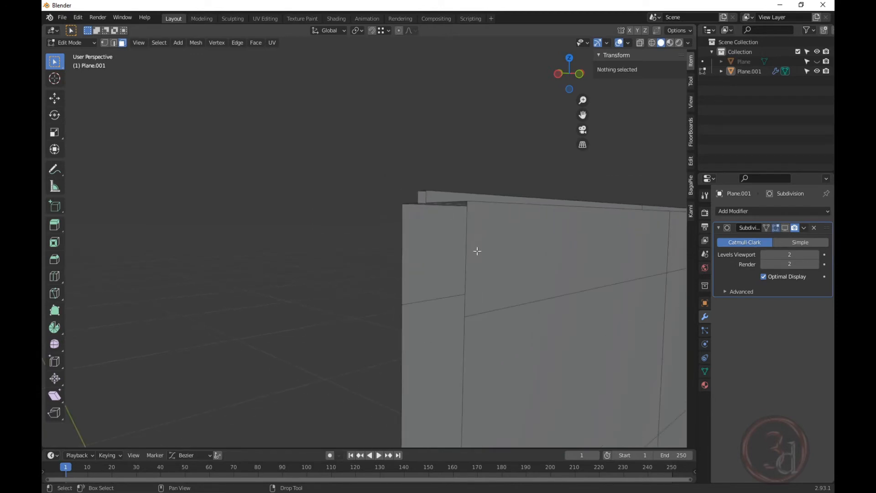
pyautogui.press('Home')
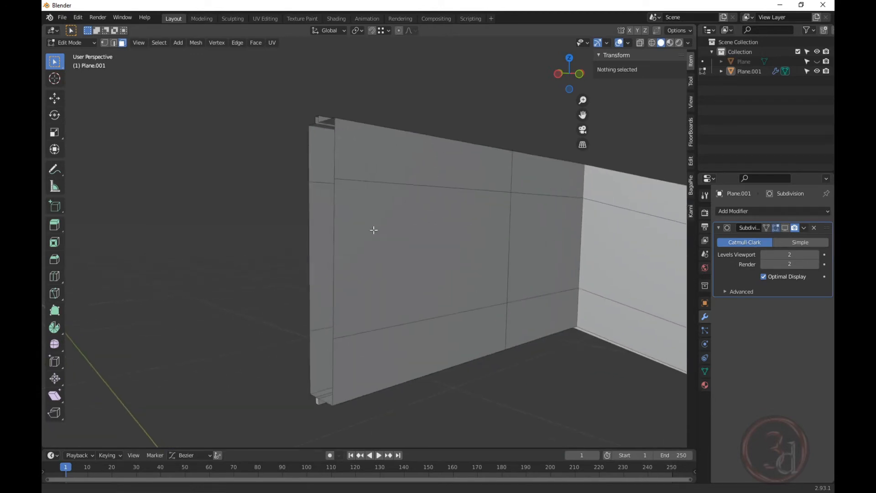
# Re-enable Subdivision in the viewport and add an X-axis Mirror modifier, viewing it in Object Mode.
pyautogui.click(787, 227)
pyautogui.moveTo(347, 130); pyautogui.dragTo(402, 219, button='middle')
pyautogui.click(749, 211)
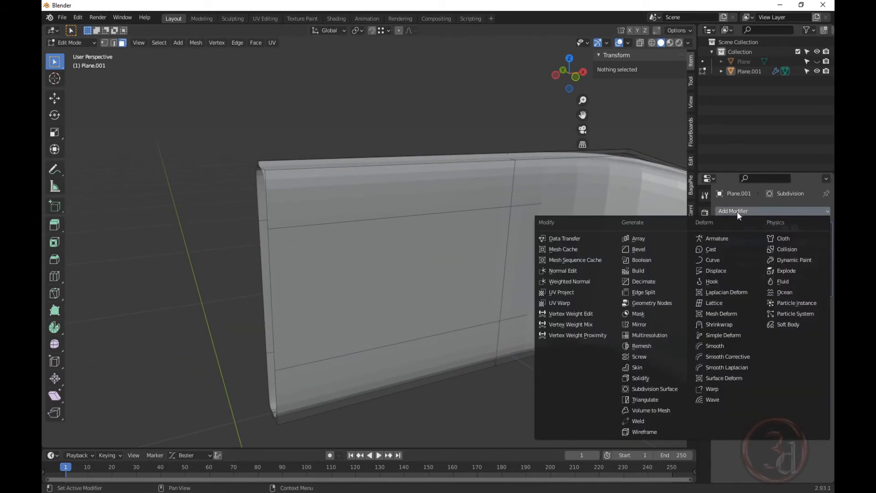
pyautogui.click(651, 324)
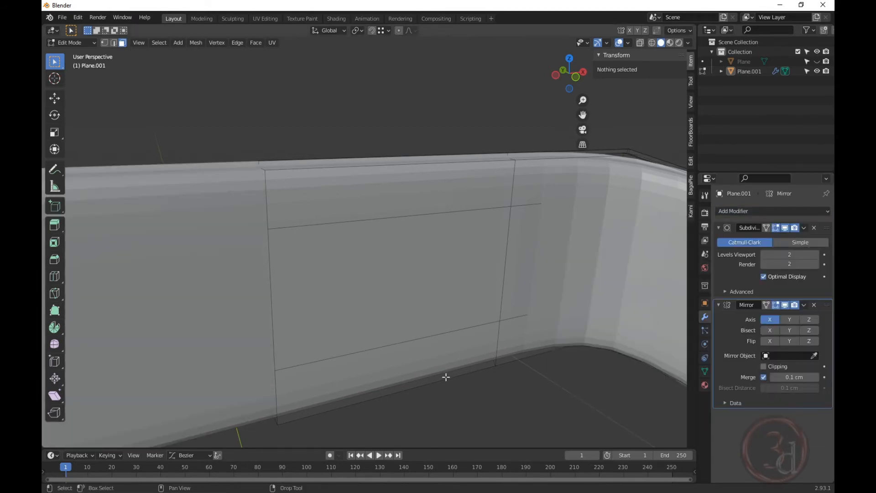
pyautogui.scroll(-3, 406, 279)
pyautogui.press('Tab')
pyautogui.moveTo(350, 183); pyautogui.dragTo(435, 222, button='middle')
pyautogui.scroll(-2, 363, 190)
pyautogui.scroll(-2, 363, 190)
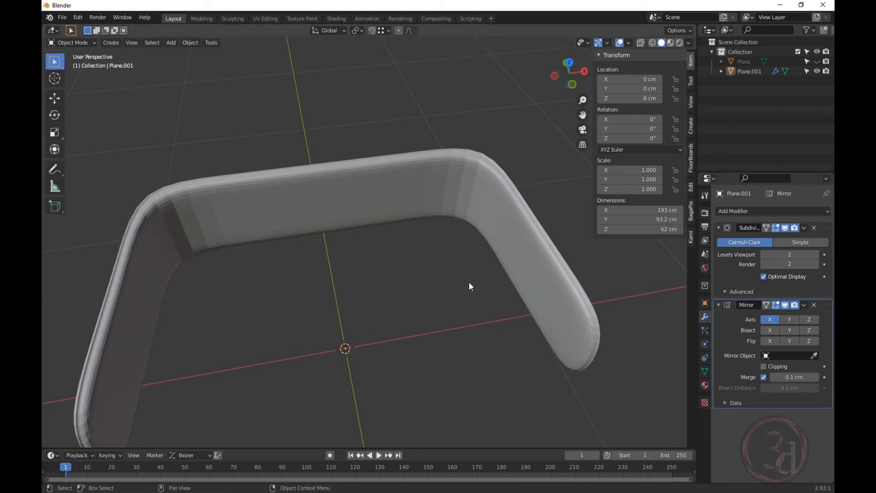
# Switch to orthographic top view with see-through wireframe shading.
pyautogui.press('KP_7')
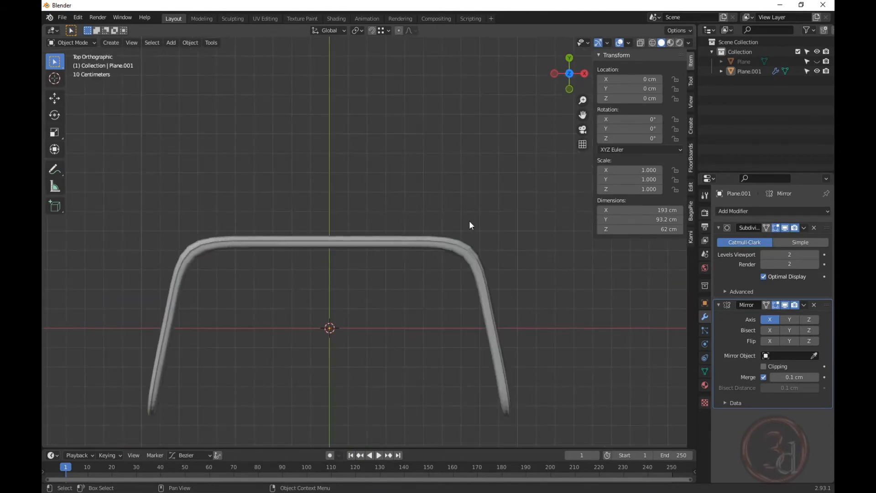
pyautogui.keyDown('shift'); pyautogui.scroll(-3, 401, 265); pyautogui.keyUp('shift')
pyautogui.hotkey('shift', 'z')
pyautogui.scroll(1, 338, 238)
pyautogui.keyDown('shift'); pyautogui.scroll(-2, 329, 197); pyautogui.keyUp('shift')
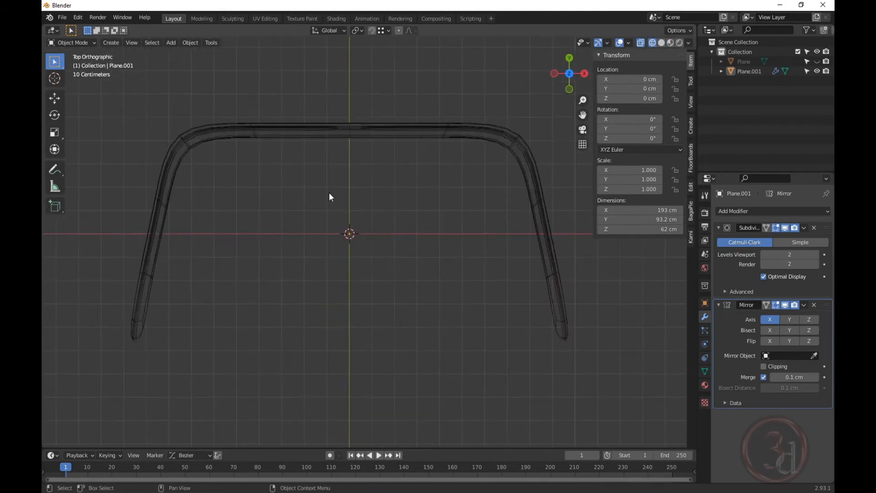
# Add a plane at the origin and scale it to 81.5 cm.
pyautogui.hotkey('shift', 'a')
pyautogui.moveTo(355, 208)
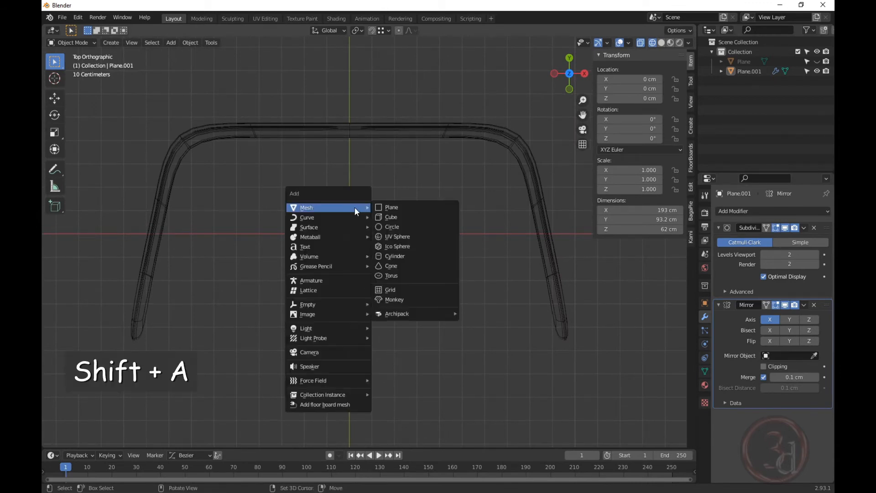
pyautogui.click(404, 206)
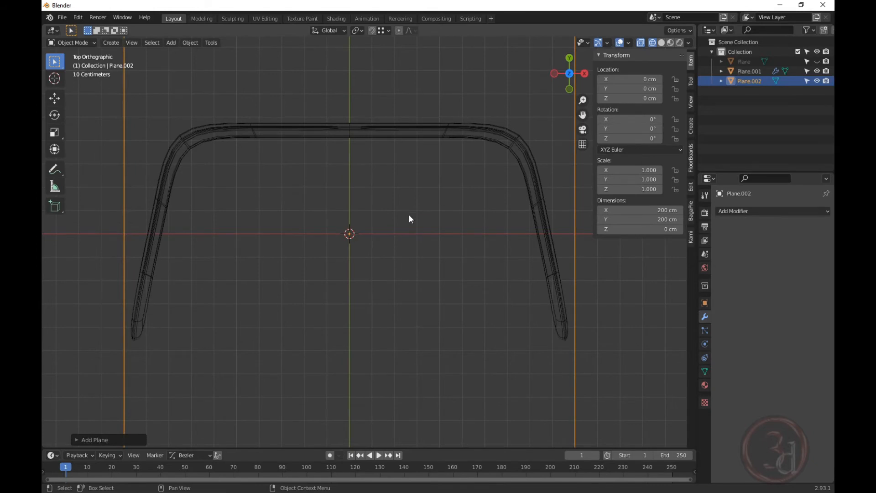
pyautogui.scroll(-2, 409, 224)
pyautogui.press('s')
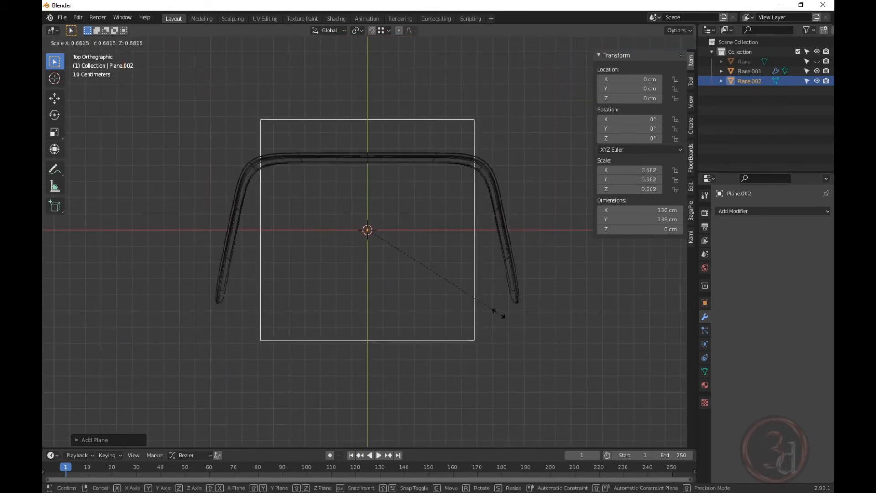
pyautogui.click(443, 284)
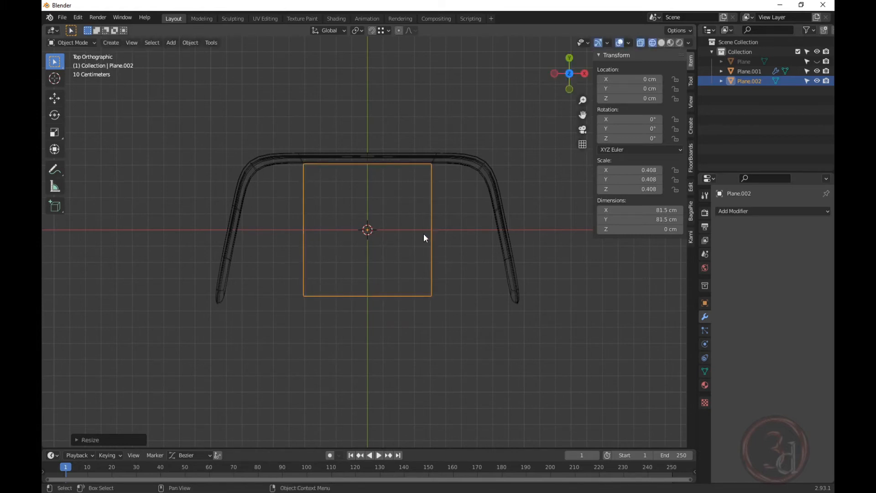
# Scale the plane along X to about 142 cm wide and enter Edit Mode.
pyautogui.press('s')
pyautogui.press('x')
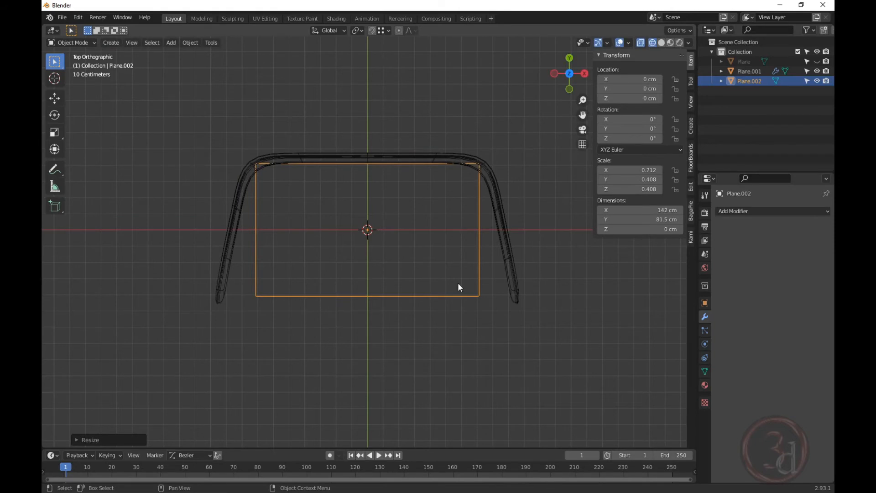
pyautogui.press('Tab')
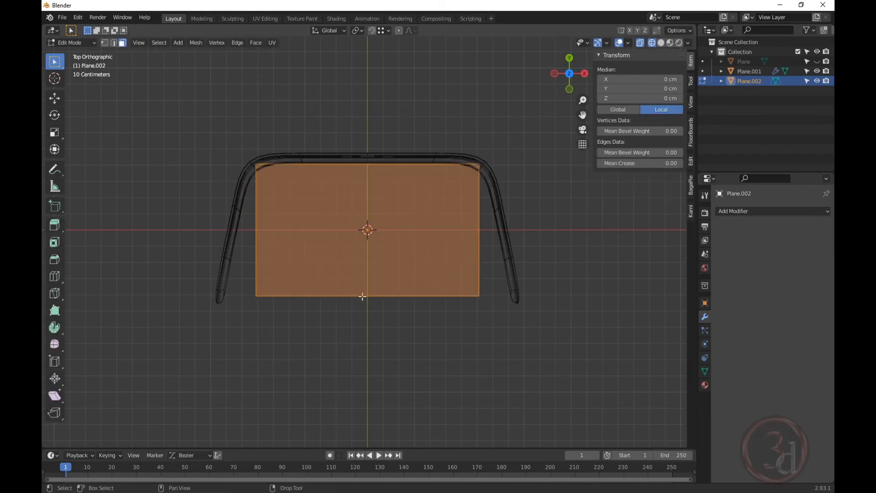
# Box-select the plane's front edge and scale it along X out to the arm ends, 180 cm wide.
pyautogui.hotkey('alt', 'a')
pyautogui.moveTo(230, 268); pyautogui.dragTo(536, 350)
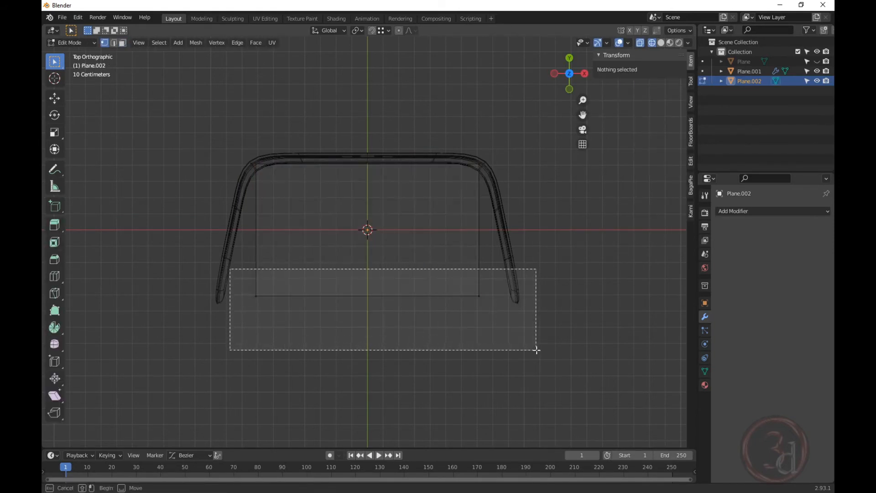
pyautogui.press('s')
pyautogui.press('x')
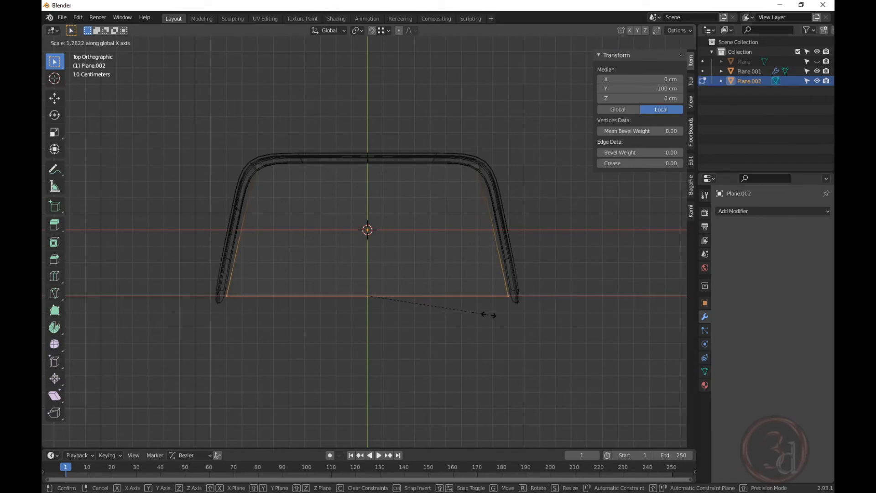
pyautogui.click(490, 315)
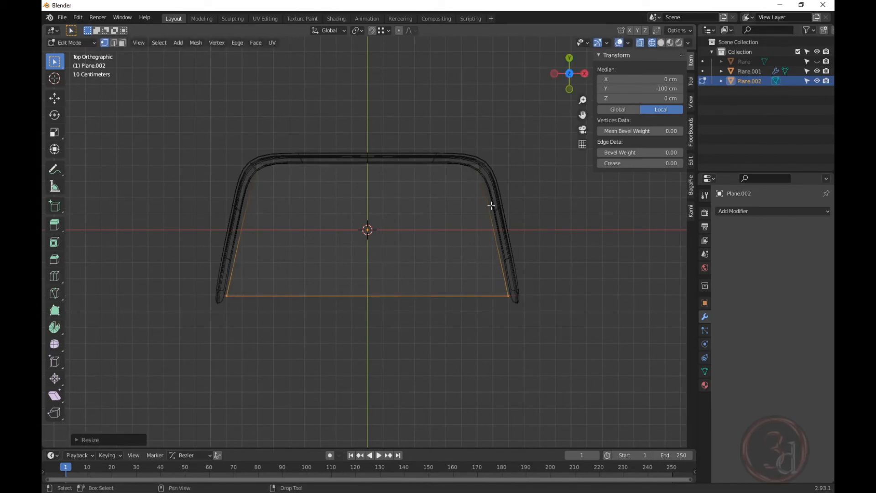
pyautogui.moveTo(452, 196); pyautogui.dragTo(483, 220, button='middle')
pyautogui.press('Tab')
pyautogui.press('Tab')
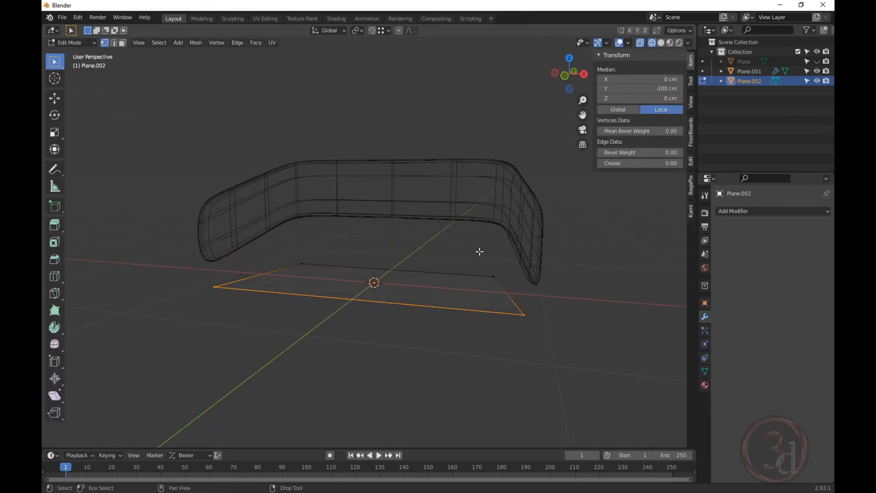
# Extrude the whole trapezoid plane into a box for the seat base.
pyautogui.press('a')
pyautogui.press('e')
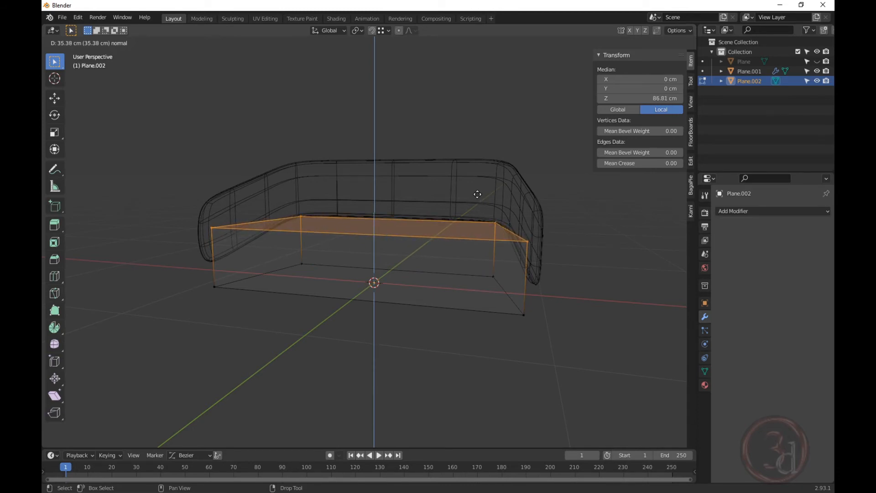
pyautogui.click(477, 192)
pyautogui.moveTo(477, 192); pyautogui.dragTo(307, 198, button='middle')
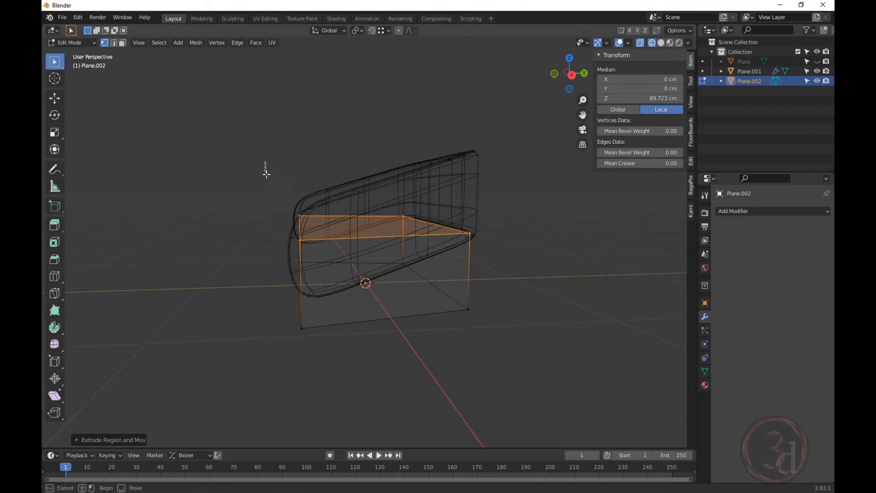
# Select the box's front face and, in Top view, start moving it along Y.
pyautogui.moveTo(265, 161); pyautogui.dragTo(324, 393)
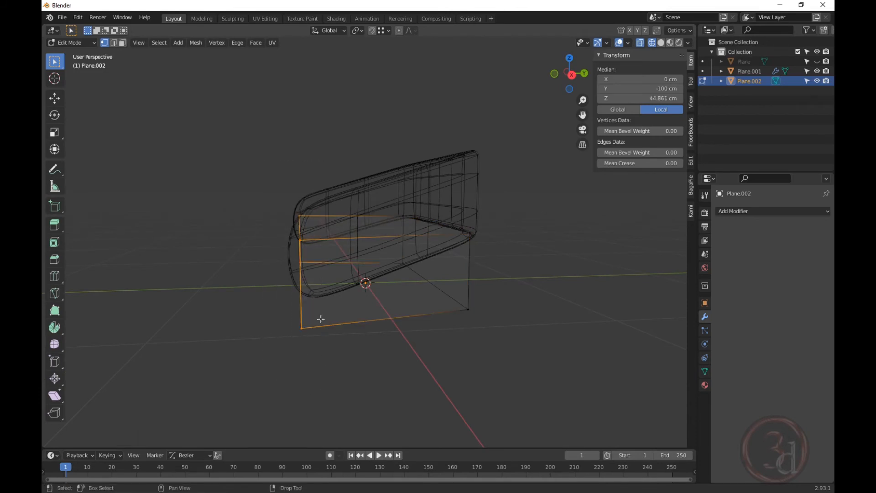
pyautogui.moveTo(321, 319); pyautogui.dragTo(406, 346, button='middle')
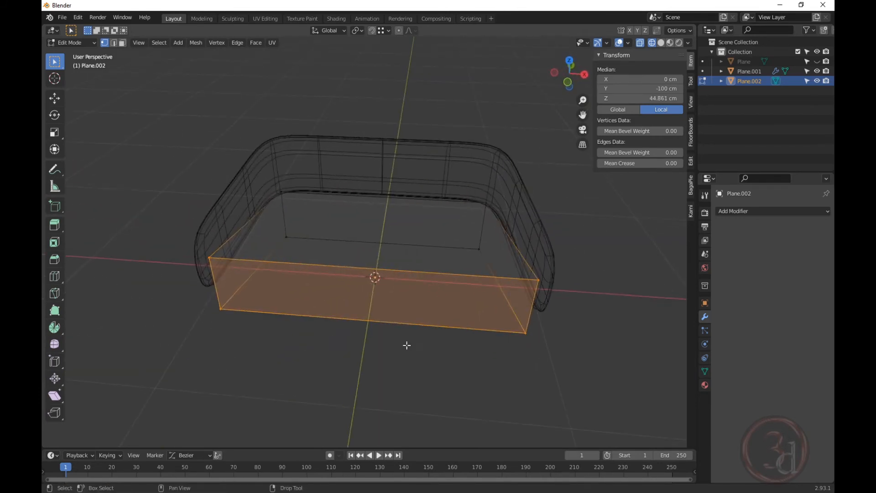
pyautogui.press('`')
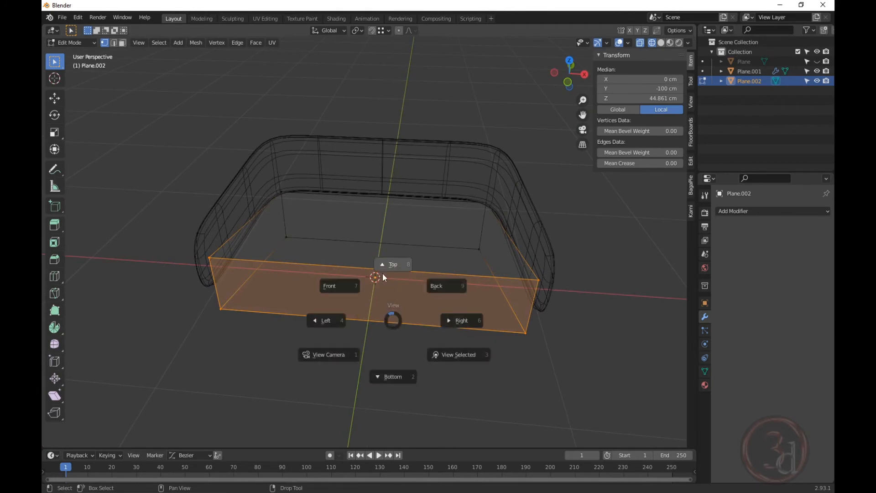
pyautogui.click(382, 273)
pyautogui.press('g')
pyautogui.press('y')
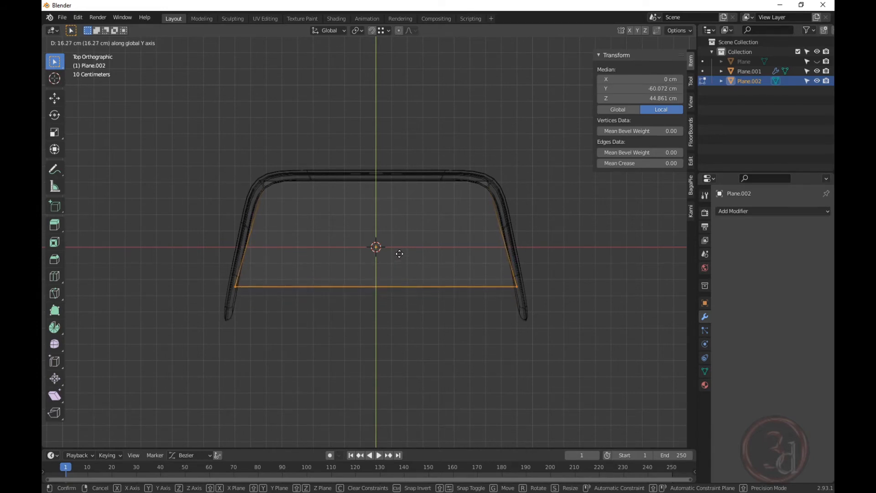
# Push the front face back along Y and scale its width in X to fit between the arms.
pyautogui.click(399, 252)
pyautogui.scroll(1, 428, 292)
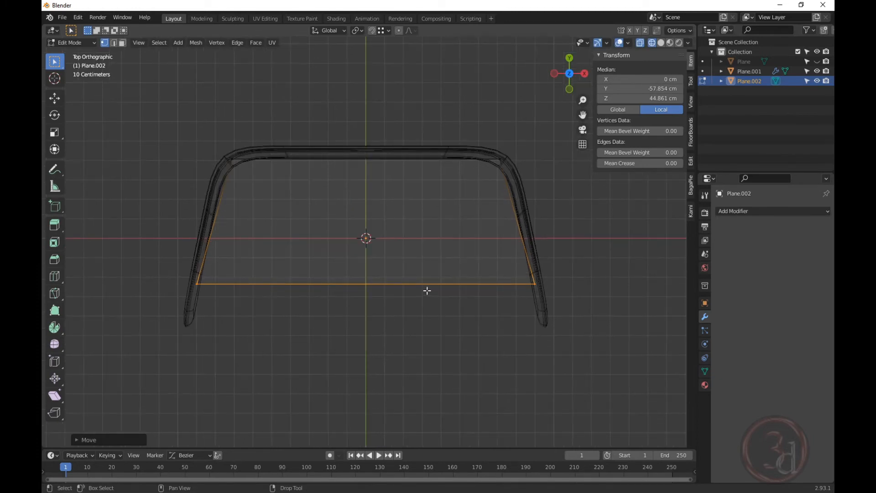
pyautogui.press('s')
pyautogui.press('x')
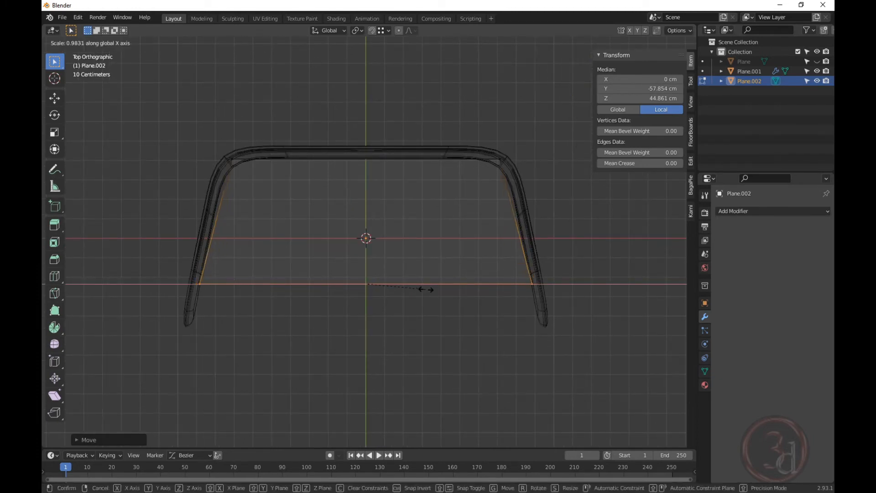
pyautogui.click(426, 291)
pyautogui.press('Tab')
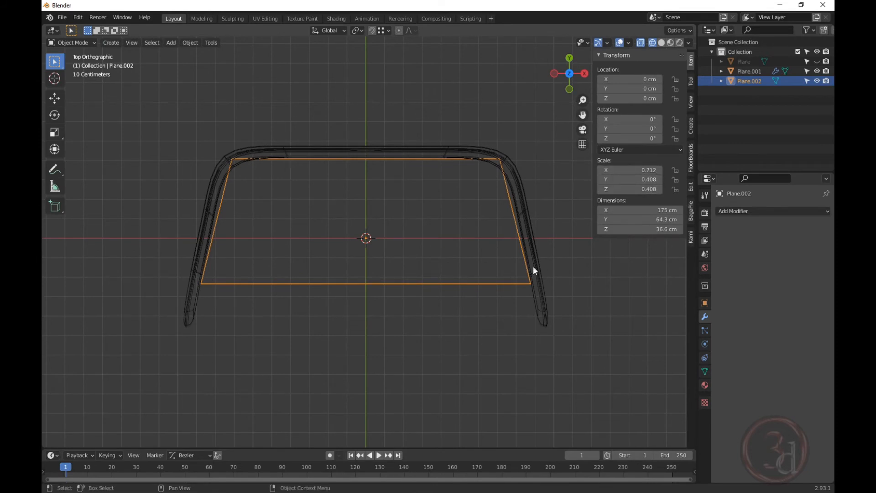
pyautogui.moveTo(533, 267); pyautogui.dragTo(506, 191, button='middle')
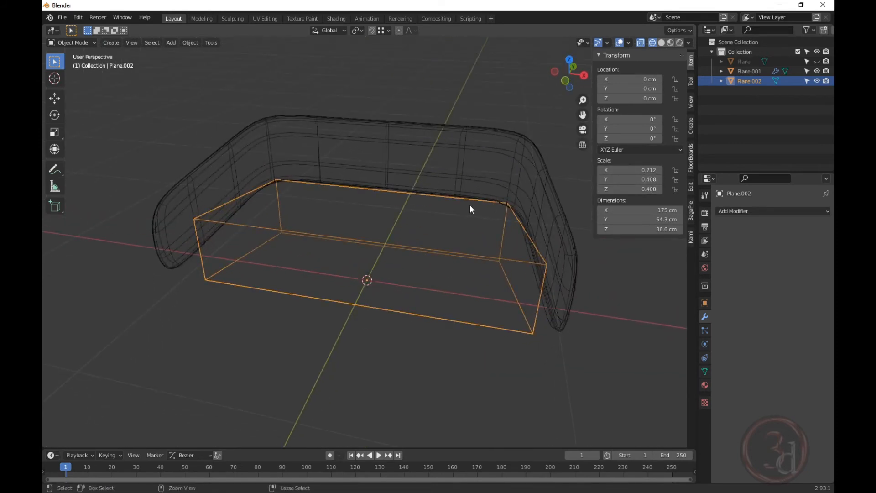
# Apply all transforms to the seat base (175 × 64.3 × 36.6 cm) and switch to solid shading.
pyautogui.hotkey('ctrl', 'a')
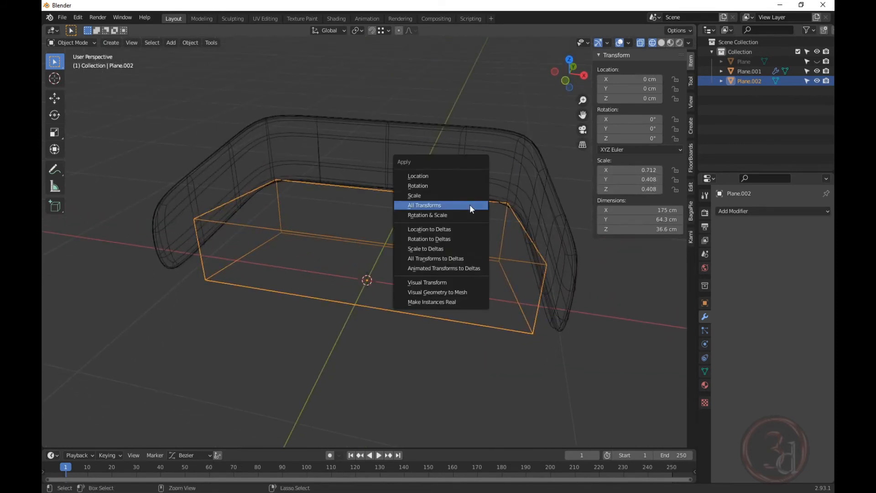
pyautogui.click(432, 206)
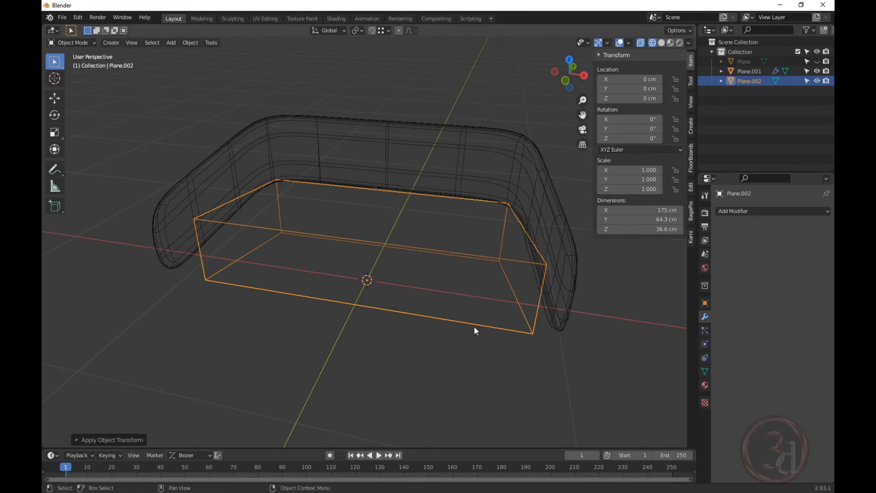
pyautogui.click(476, 359)
pyautogui.moveTo(445, 328)
pyautogui.mouseDown(button='middle')
pyautogui.moveTo(385, 303)
pyautogui.moveTo(349, 313)
pyautogui.moveTo(315, 306)
pyautogui.moveTo(347, 313)
pyautogui.mouseUp(button='middle')
pyautogui.click(383, 315)
pyautogui.hotkey('shift', 'z')
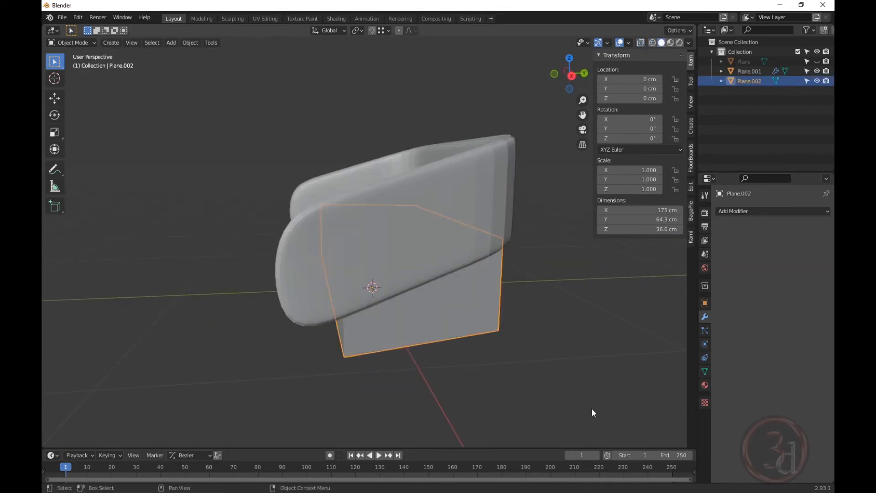
pyautogui.moveTo(592, 412); pyautogui.dragTo(460, 336, button='middle')
pyautogui.moveTo(303, 321); pyautogui.dragTo(450, 309, button='middle')
# Toggle Edit Mode and reselect the seat base while orbiting to inspect the sofa.
pyautogui.press('Tab')
pyautogui.moveTo(428, 258); pyautogui.dragTo(442, 272, button='middle')
pyautogui.press('Tab')
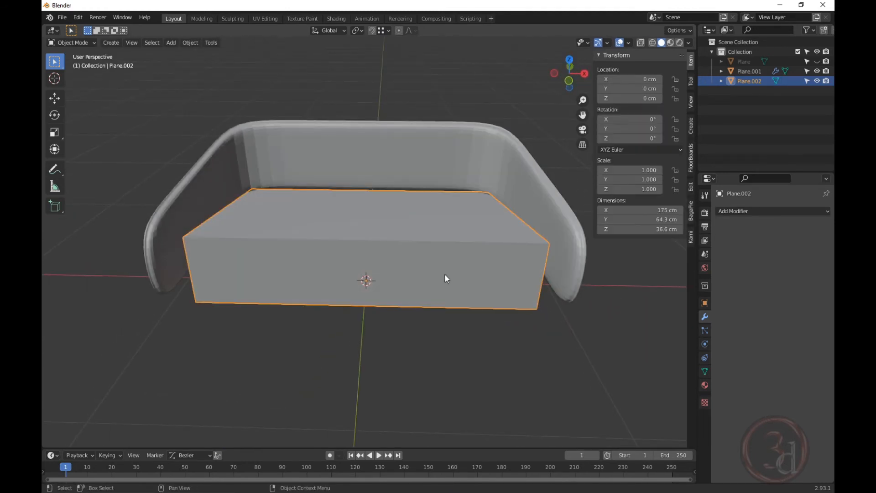
pyautogui.click(492, 342)
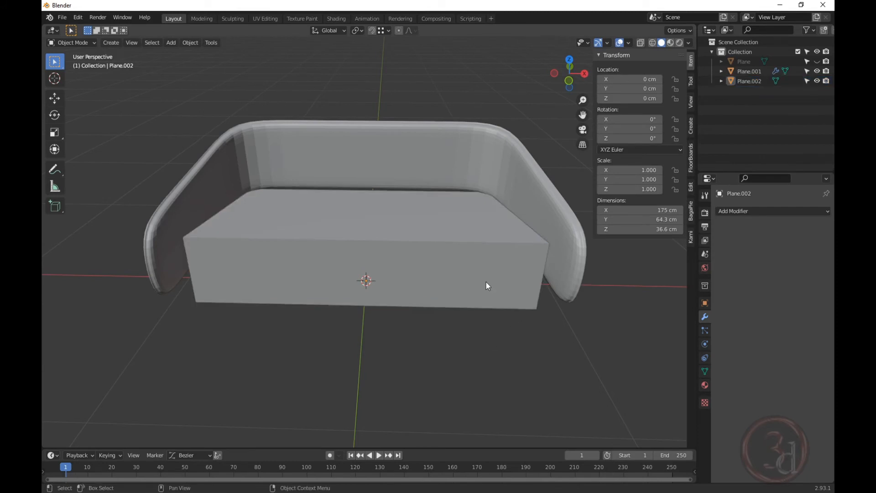
pyautogui.click(486, 283)
pyautogui.moveTo(439, 274)
pyautogui.mouseDown(button='middle')
pyautogui.moveTo(434, 333)
pyautogui.moveTo(441, 270)
pyautogui.moveTo(443, 291)
pyautogui.mouseUp(button='middle')
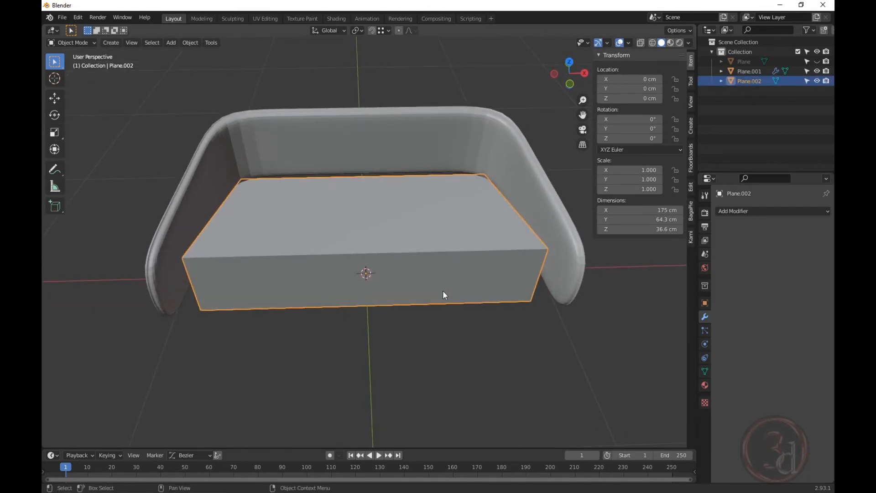
# Duplicate the seat base in place and raise the copy 13.81 cm along Z in Front view.
pyautogui.hotkey('shift', 'd')
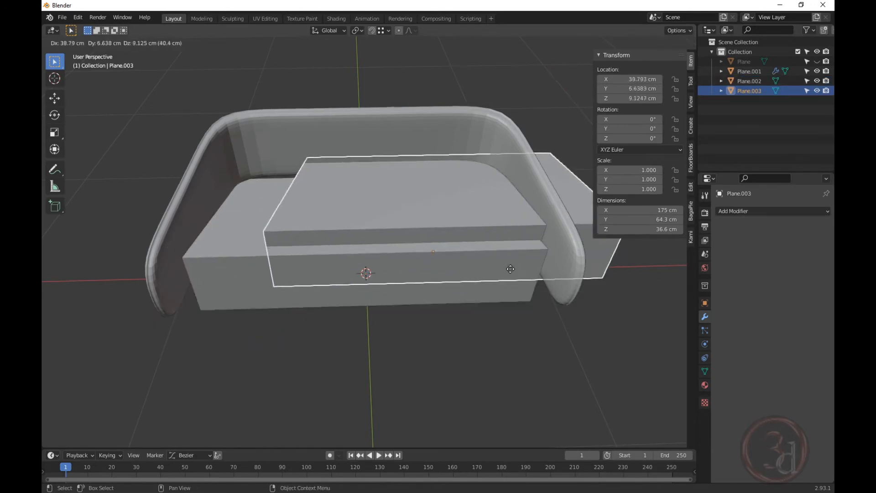
pyautogui.rightClick(512, 273)
pyautogui.press('`')
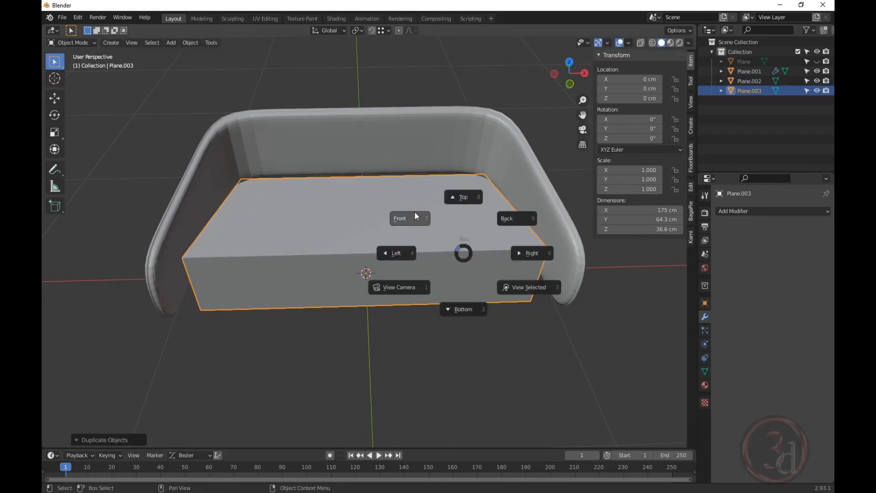
pyautogui.click(415, 212)
pyautogui.press('g')
pyautogui.press('z')
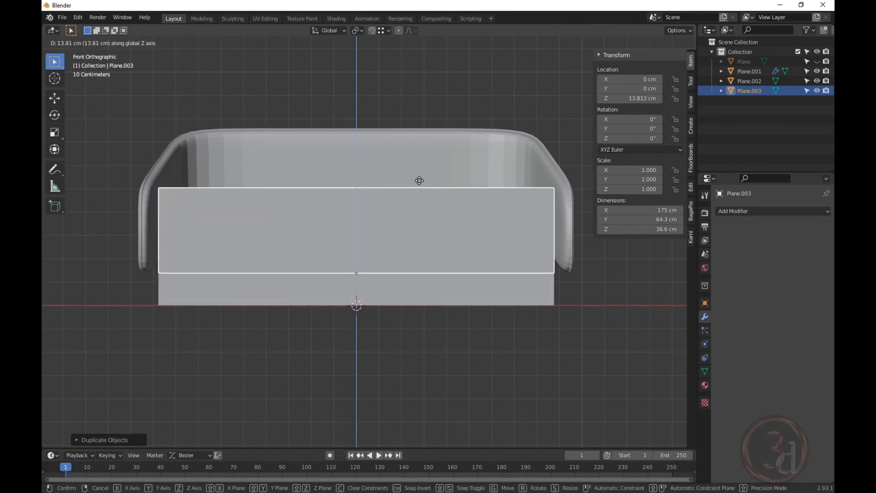
pyautogui.click(420, 181)
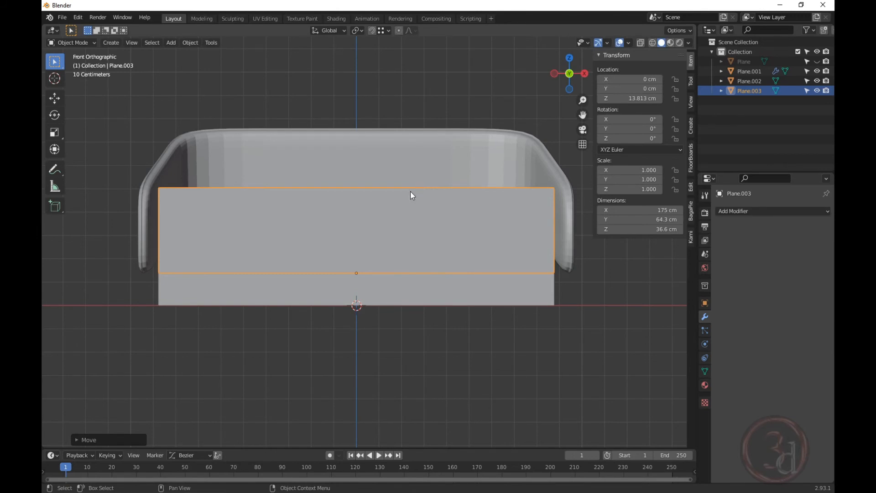
# Switch to Left view with wireframe shading and enter Edit Mode on the cushion box.
pyautogui.press('`')
pyautogui.click(355, 194)
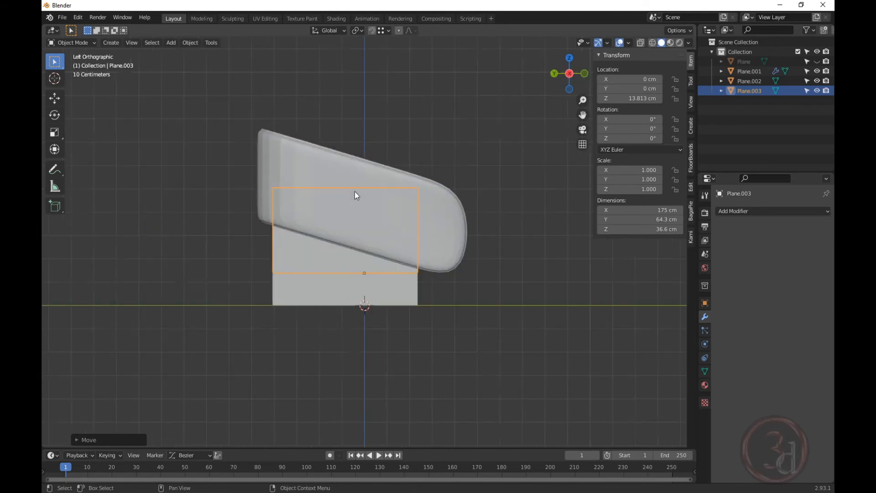
pyautogui.hotkey('shift', 'z')
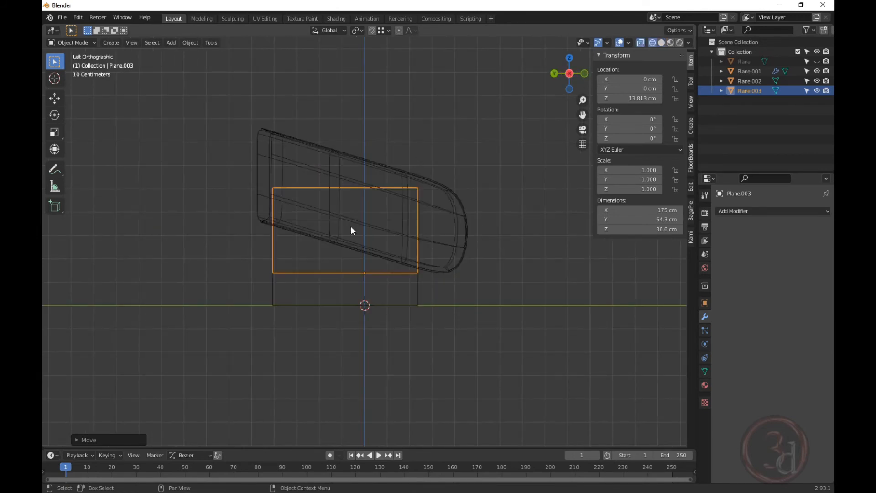
pyautogui.press('Tab')
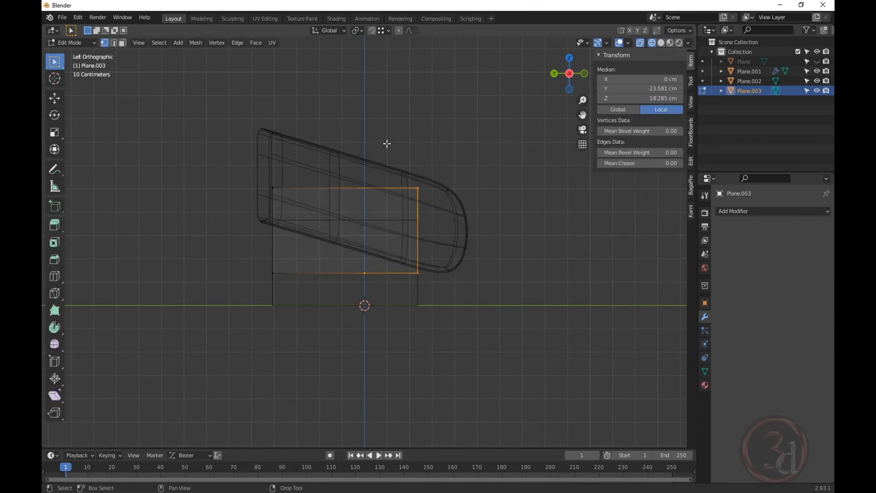
# Box-select the cushion's right-side profile vertices and move them along Y.
pyautogui.press('b')
pyautogui.moveTo(387, 142); pyautogui.dragTo(448, 328)
pyautogui.press('g')
pyautogui.press('y')
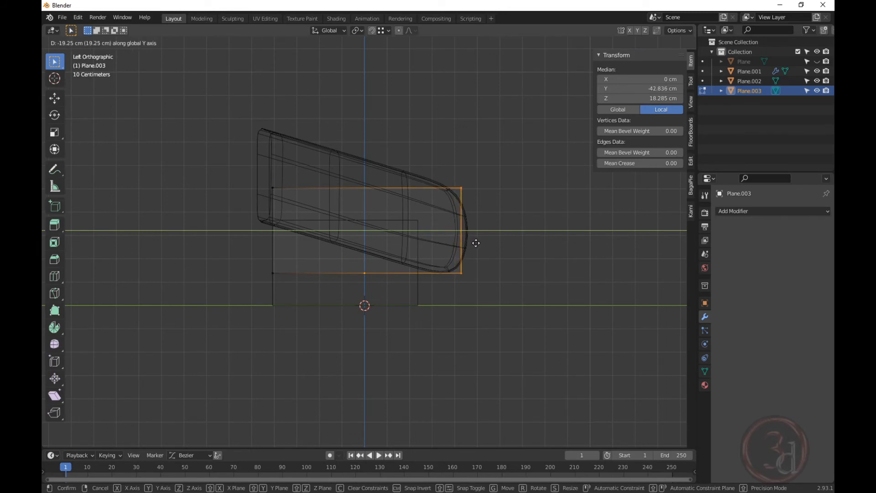
pyautogui.click(477, 243)
# Select the left-side profile vertices and move them along Y.
pyautogui.scroll(1, 468, 224)
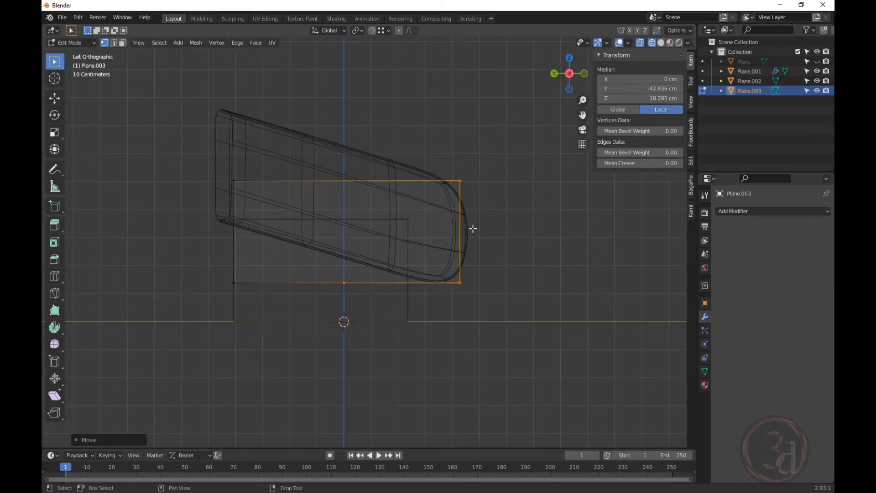
pyautogui.scroll(-1, 470, 232)
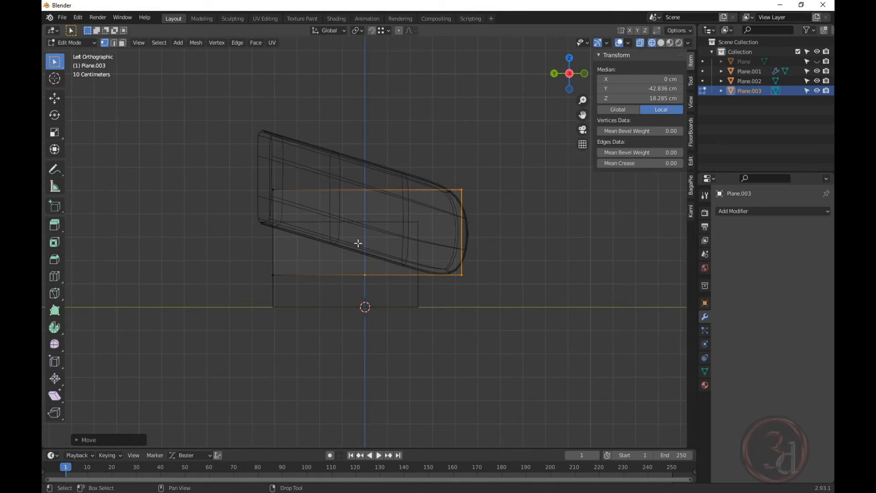
pyautogui.moveTo(247, 169); pyautogui.dragTo(313, 320)
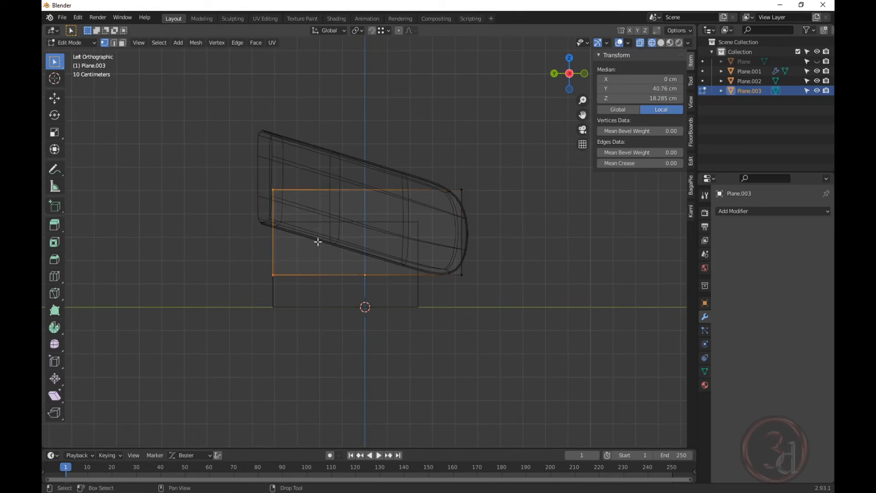
pyautogui.press('g')
pyautogui.press('y')
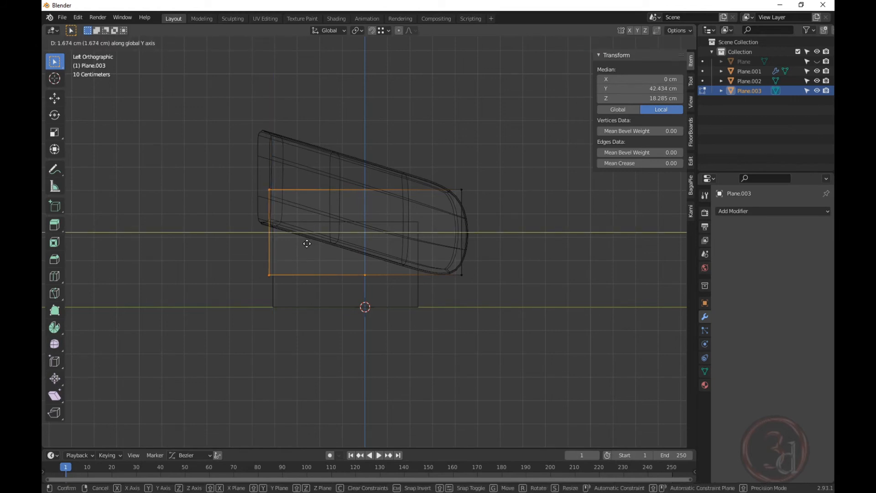
pyautogui.click(307, 243)
# Raise the bottom-left profile vertex about 20 cm vertically.
pyautogui.moveTo(231, 255); pyautogui.dragTo(277, 280)
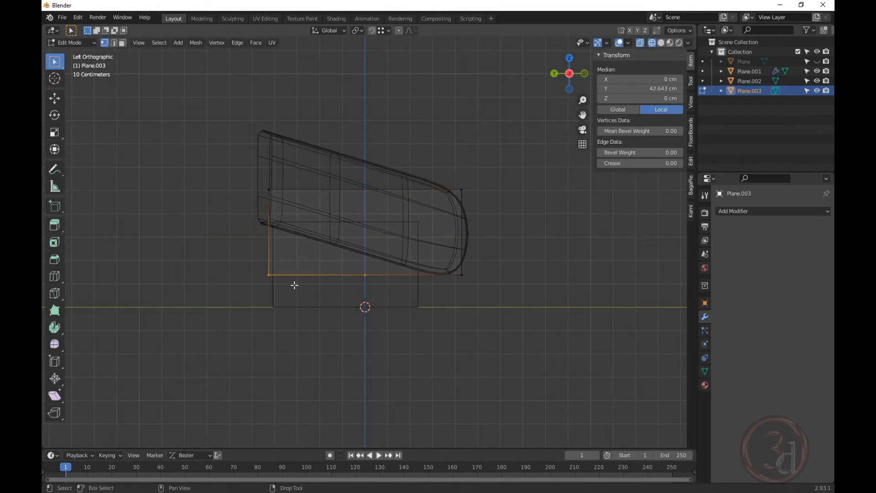
pyautogui.press('g')
pyautogui.press('z')
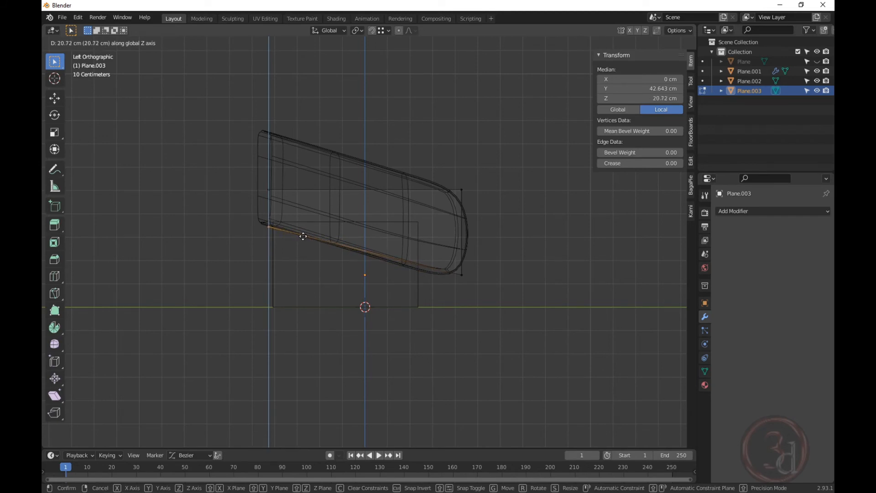
pyautogui.click(303, 236)
# Back in Left Ortho view, lower the upper-left profile vertex about 4 cm to match the arm slope.
pyautogui.keyDown('alt'); pyautogui.click(462, 260); pyautogui.keyUp('alt')
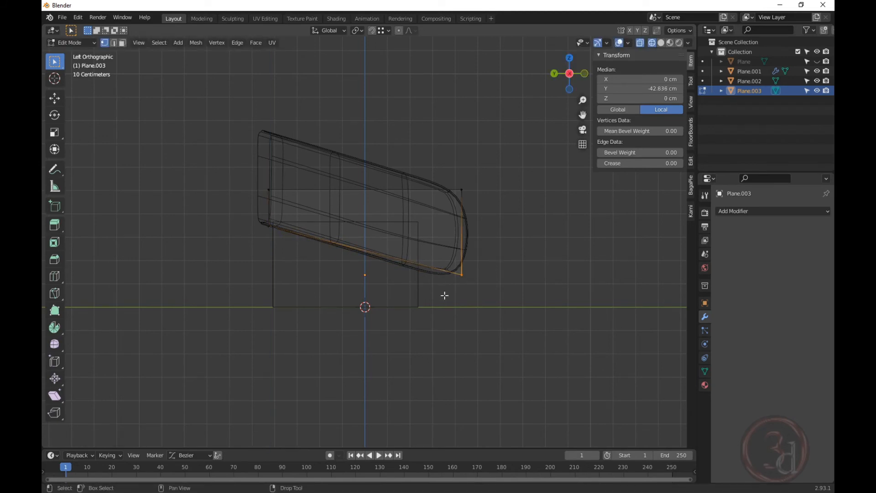
pyautogui.keyDown('alt'); pyautogui.keyDown('shift'); pyautogui.click(427, 167); pyautogui.keyUp('shift'); pyautogui.keyUp('alt')
pyautogui.scroll(3, 492, 286)
pyautogui.moveTo(491, 286); pyautogui.dragTo(495, 291, button='middle')
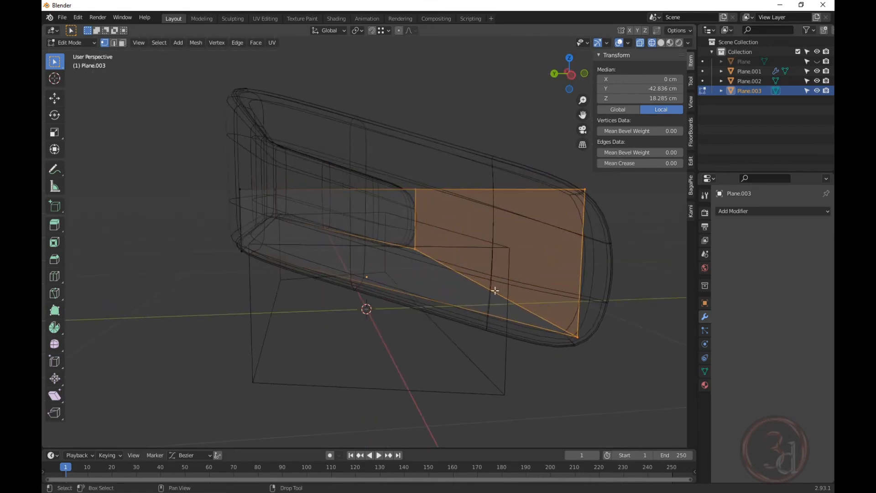
pyautogui.press('ctrl+KP_3')
pyautogui.moveTo(250, 171); pyautogui.dragTo(275, 195)
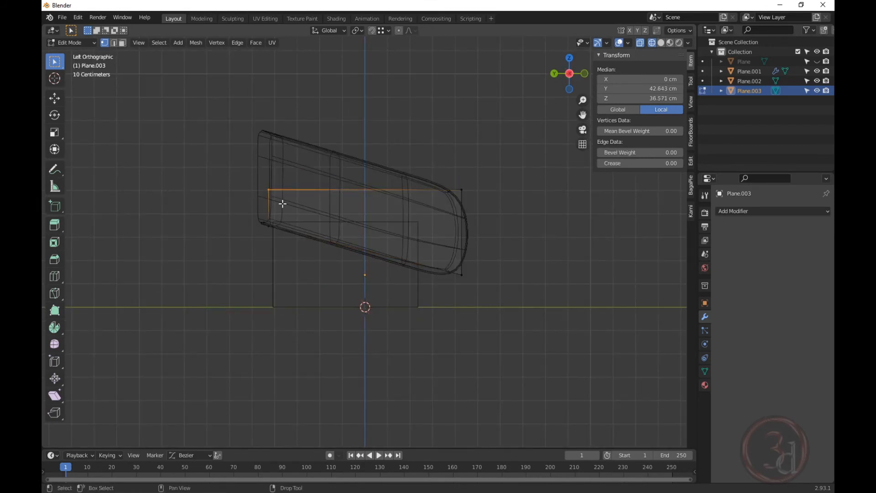
pyautogui.press('g')
pyautogui.press('y')
pyautogui.press('z')
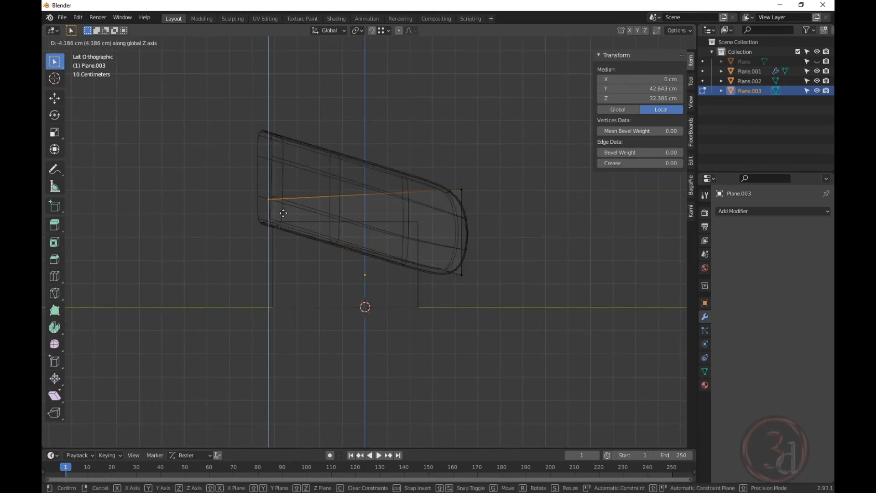
pyautogui.click(284, 216)
# Switch to solid shading and view the sofa from the front.
pyautogui.moveTo(455, 269); pyautogui.dragTo(430, 280, button='middle')
pyautogui.hotkey('shift', 'z')
pyautogui.moveTo(559, 305)
pyautogui.mouseDown(button='middle')
pyautogui.moveTo(457, 272)
pyautogui.moveTo(317, 274)
pyautogui.moveTo(466, 281)
pyautogui.moveTo(385, 293)
pyautogui.moveTo(410, 305)
pyautogui.mouseUp(button='middle')
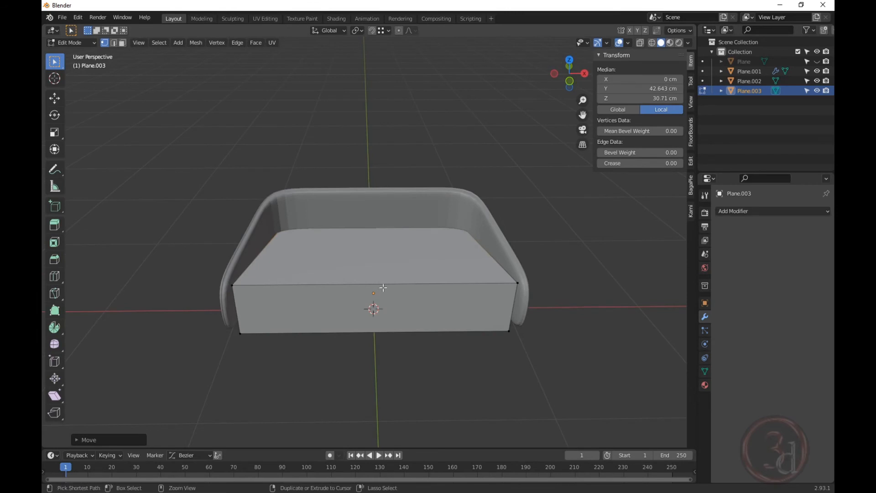
# Add a loop cut centred down the middle of the cushion.
pyautogui.hotkey('ctrl', 'r')
pyautogui.click(382, 287)
pyautogui.rightClick(418, 325)
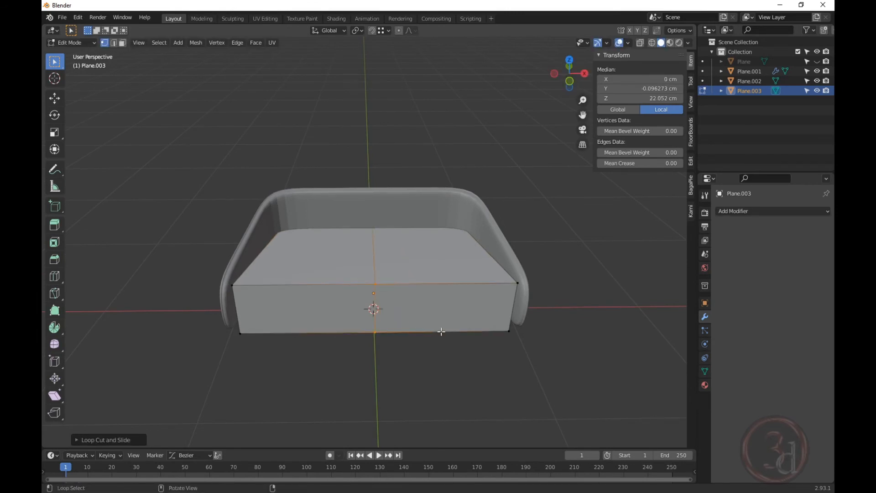
pyautogui.moveTo(440, 333); pyautogui.dragTo(382, 204, button='middle')
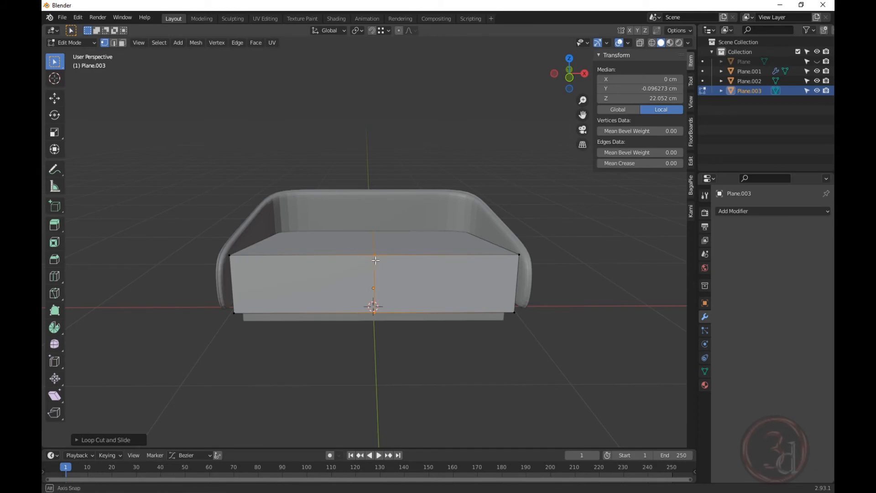
pyautogui.moveTo(374, 256); pyautogui.dragTo(410, 282, button='middle')
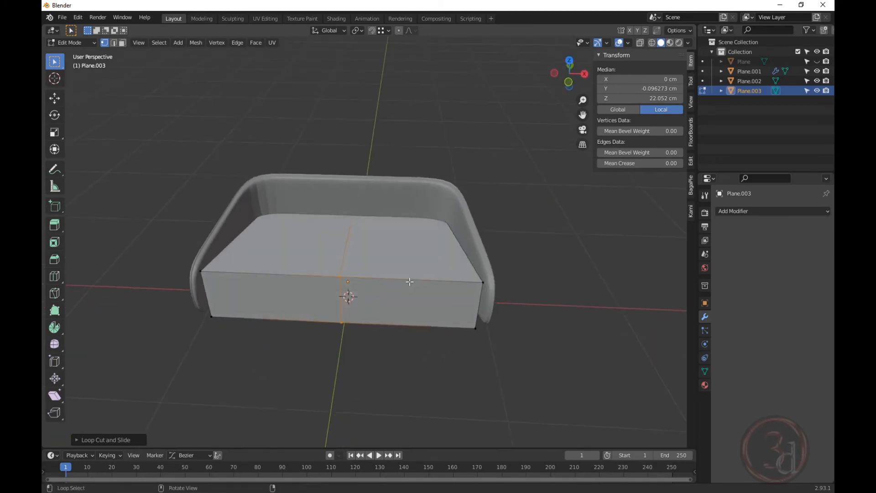
# Add a second loop cut slid near the cushion's right end.
pyautogui.hotkey('ctrl', 'r')
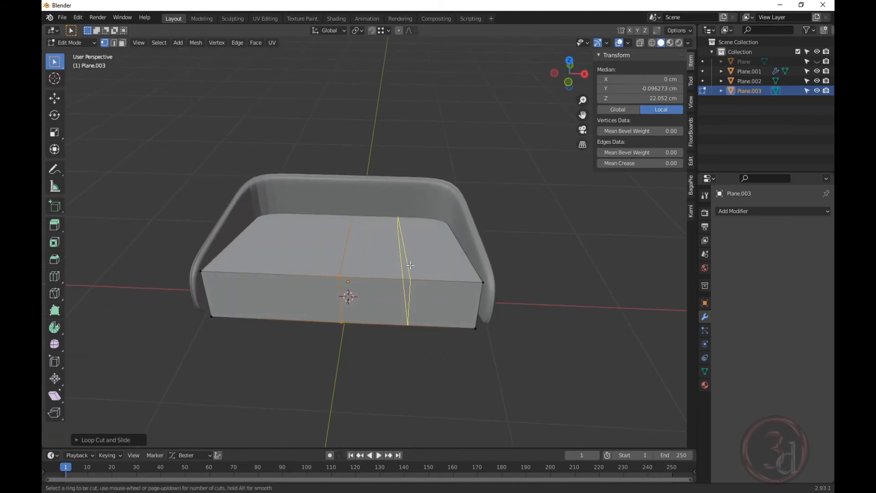
pyautogui.click(408, 266)
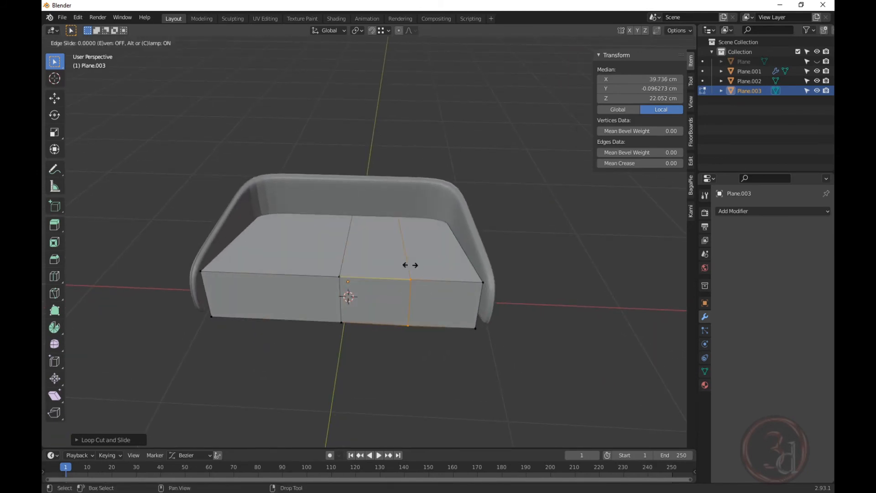
pyautogui.click(469, 285)
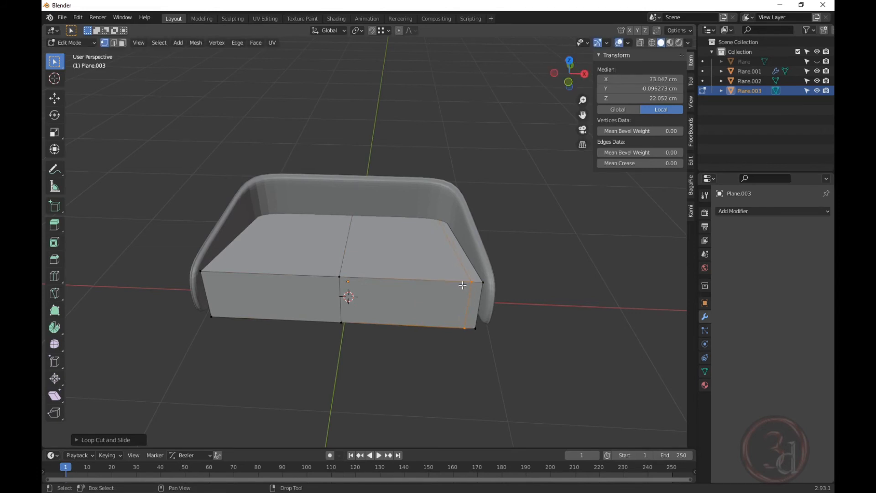
pyautogui.moveTo(380, 283); pyautogui.dragTo(331, 337, button='middle')
# In X-ray, delete the left-half cushion faces, then return to solid shading and Object Mode.
pyautogui.hotkey('alt', 'z')
pyautogui.moveTo(306, 137); pyautogui.dragTo(189, 376)
pyautogui.press('x')
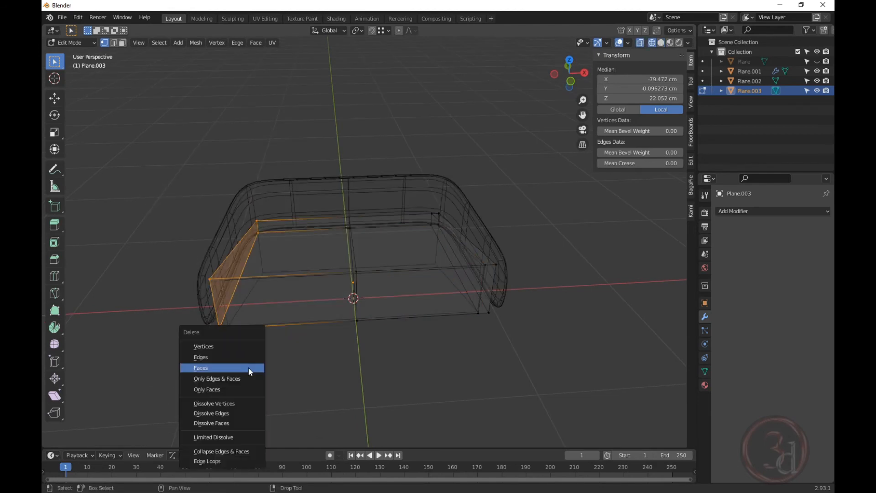
pyautogui.click(241, 352)
pyautogui.press('z')
pyautogui.click(460, 358)
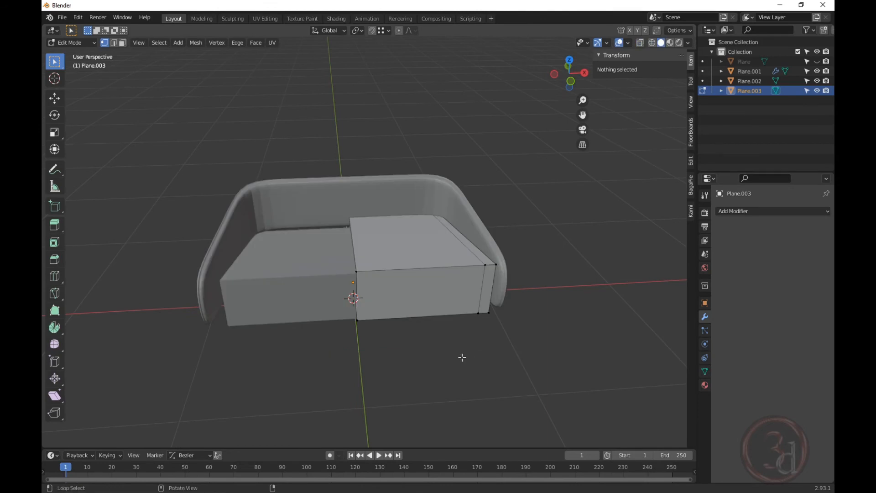
pyautogui.moveTo(462, 356)
pyautogui.mouseDown(button='middle')
pyautogui.moveTo(450, 282)
pyautogui.moveTo(528, 285)
pyautogui.moveTo(489, 307)
pyautogui.moveTo(451, 253)
pyautogui.mouseUp(button='middle')
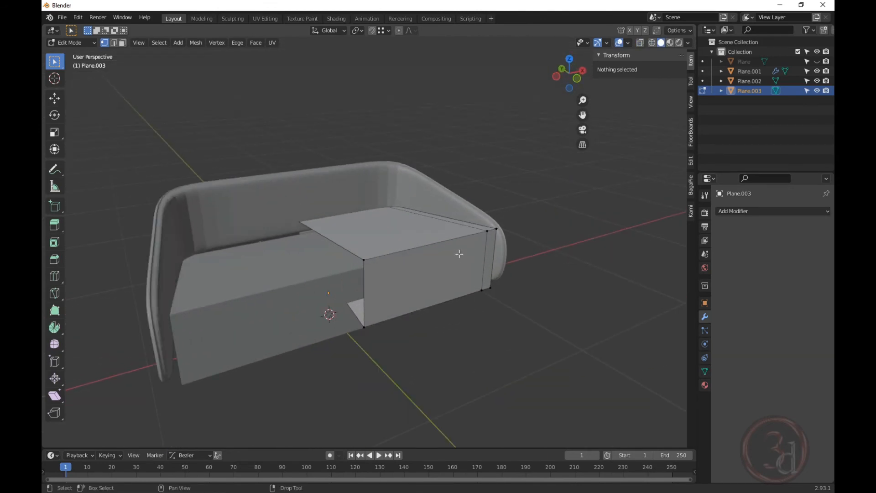
pyautogui.press('Tab')
# Give Plane.003 a Subdivision Surface modifier at viewport level 2, then inspect its end in Edit Mode.
pyautogui.click(763, 213)
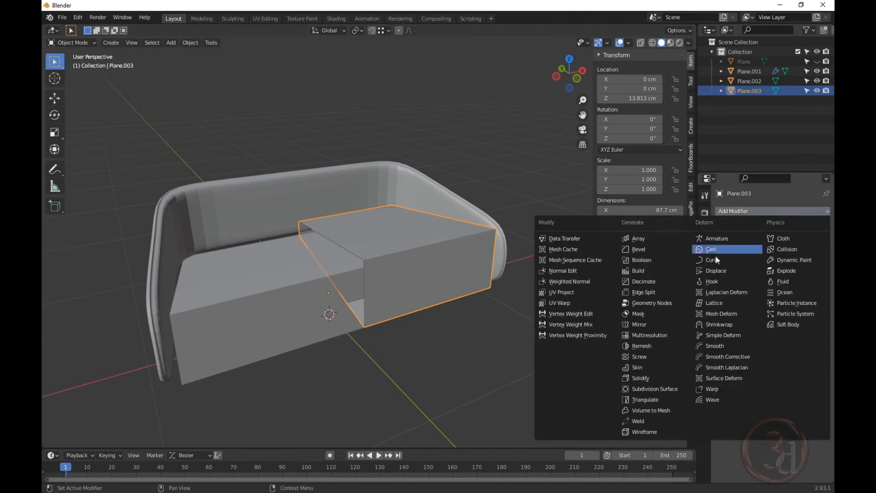
pyautogui.click(655, 388)
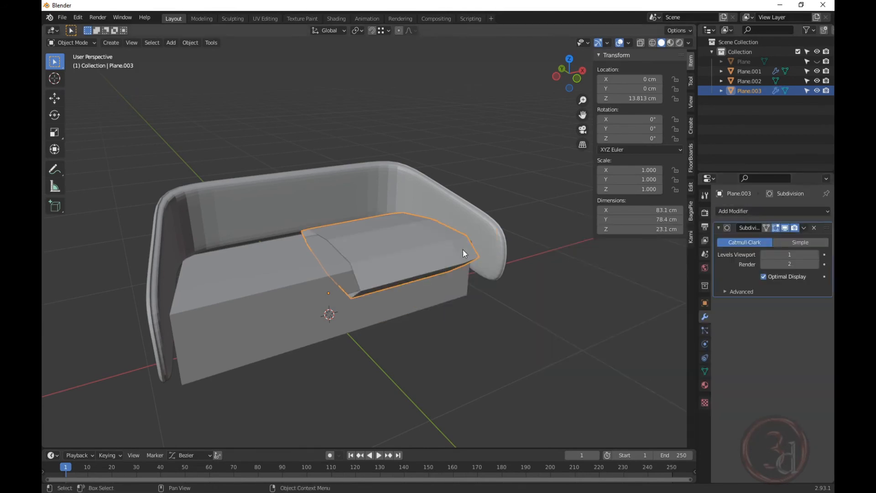
pyautogui.click(817, 254)
pyautogui.scroll(3, 445, 264)
pyautogui.press('Tab')
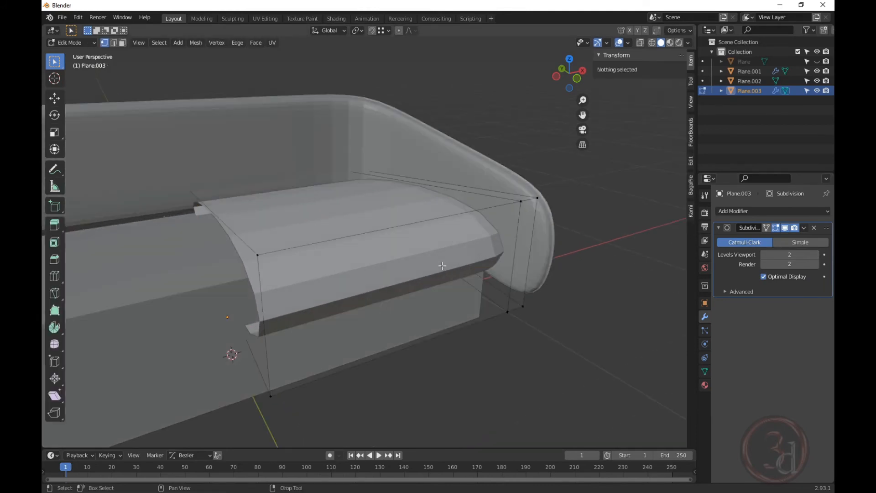
pyautogui.moveTo(442, 267); pyautogui.dragTo(493, 244, button='middle')
pyautogui.keyDown('alt'); pyautogui.click(475, 235); pyautogui.keyUp('alt')
pyautogui.hotkey('alt', 'a')
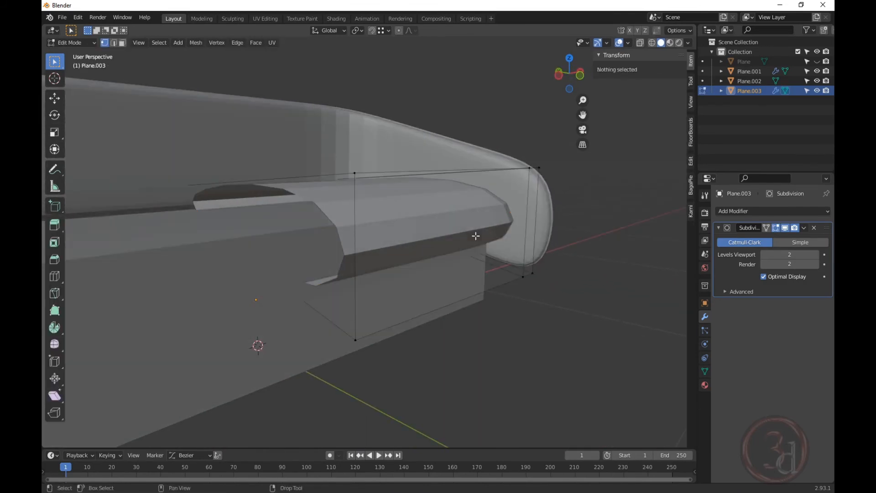
pyautogui.moveTo(476, 234)
pyautogui.mouseDown(button='middle')
pyautogui.moveTo(456, 237)
pyautogui.moveTo(489, 255)
pyautogui.moveTo(480, 248)
pyautogui.moveTo(487, 234)
pyautogui.mouseUp(button='middle')
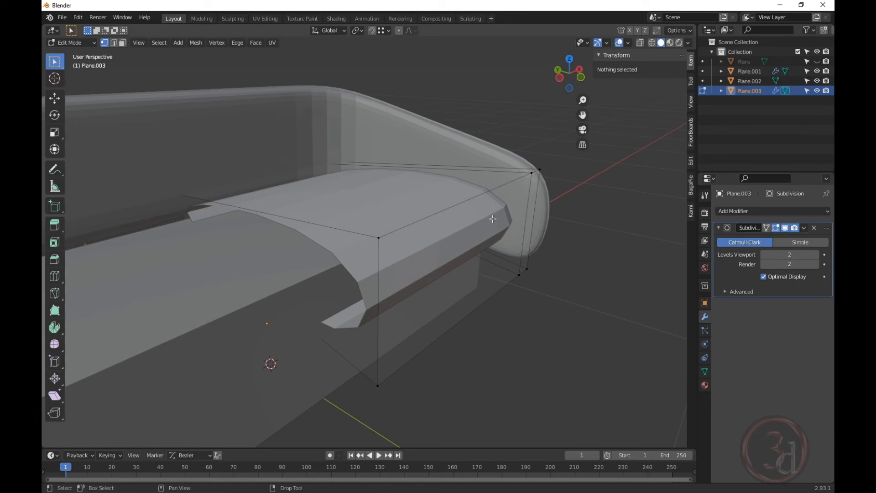
# Turn Plane.003's Subdivision edit-mode display back on and begin a loop cut on the cushion.
pyautogui.click(777, 228)
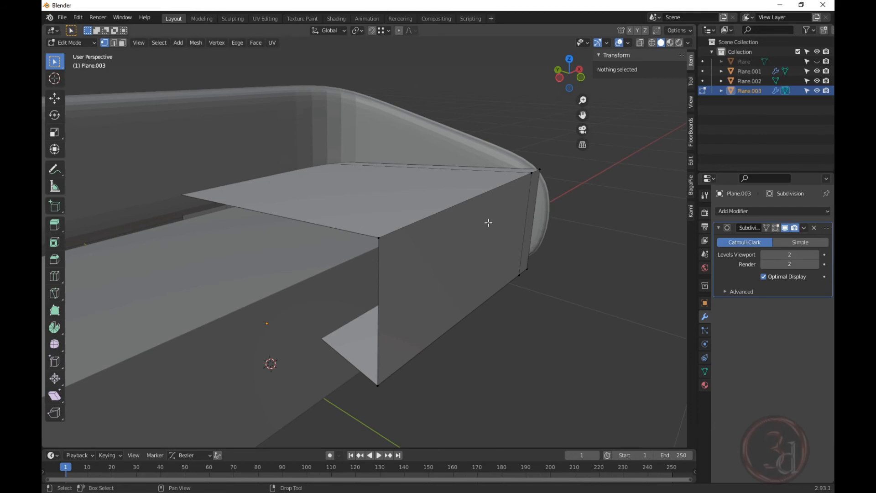
pyautogui.press('Tab')
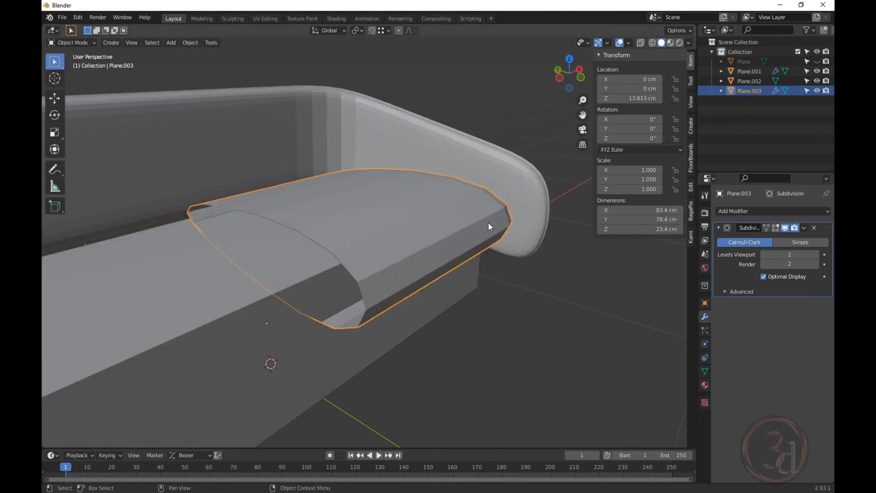
pyautogui.press('Tab')
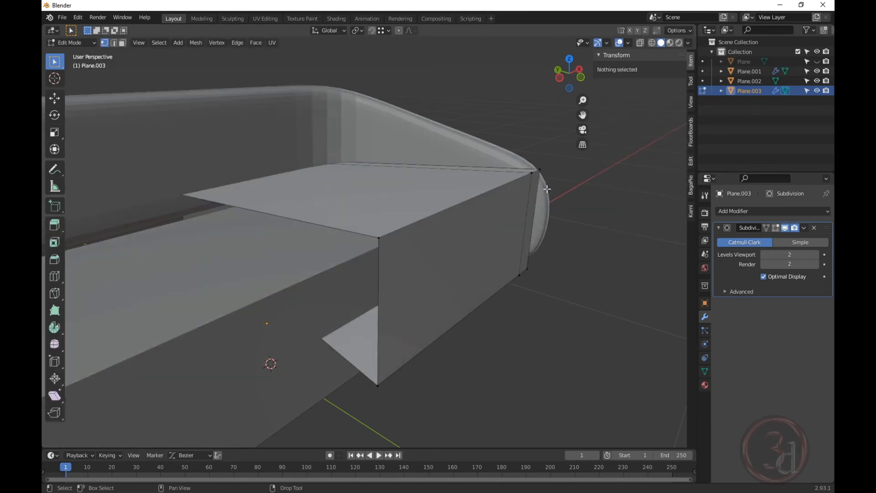
pyautogui.click(776, 230)
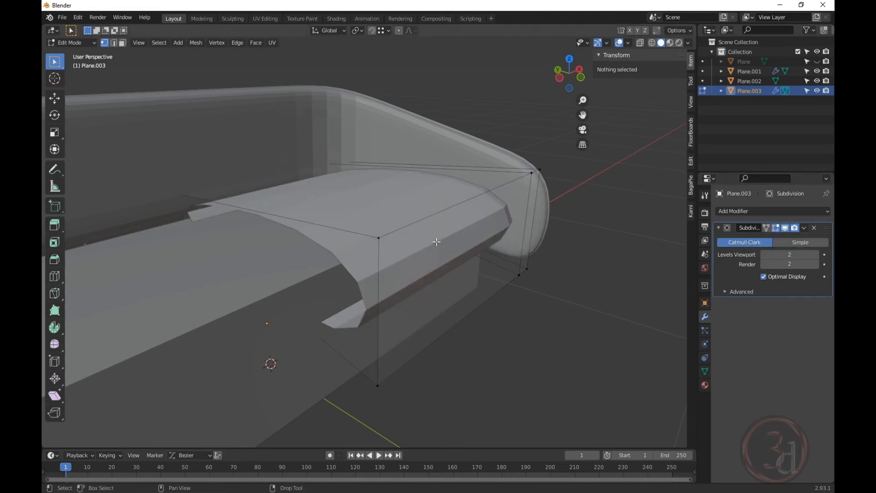
pyautogui.moveTo(448, 249); pyautogui.dragTo(445, 250, button='middle')
pyautogui.hotkey('ctrl', 'r')
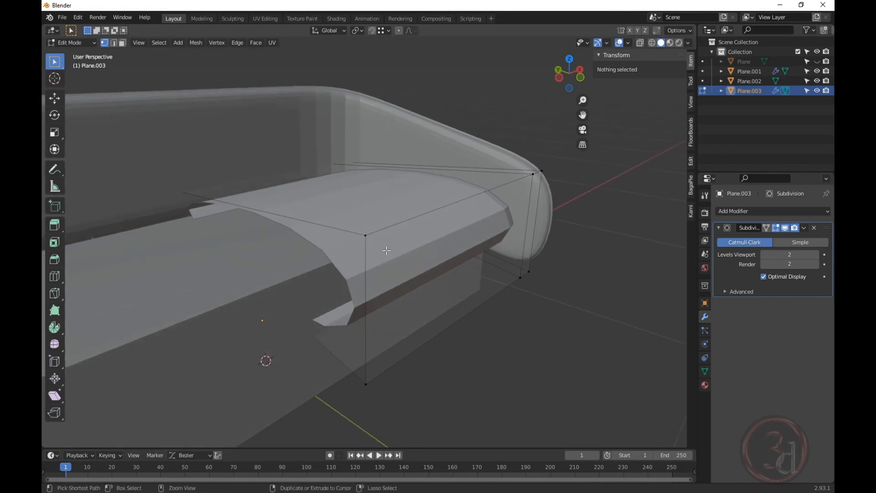
# Cut two edge loops into the cushion, one near its end and one lengthwise along its side.
pyautogui.click(532, 221)
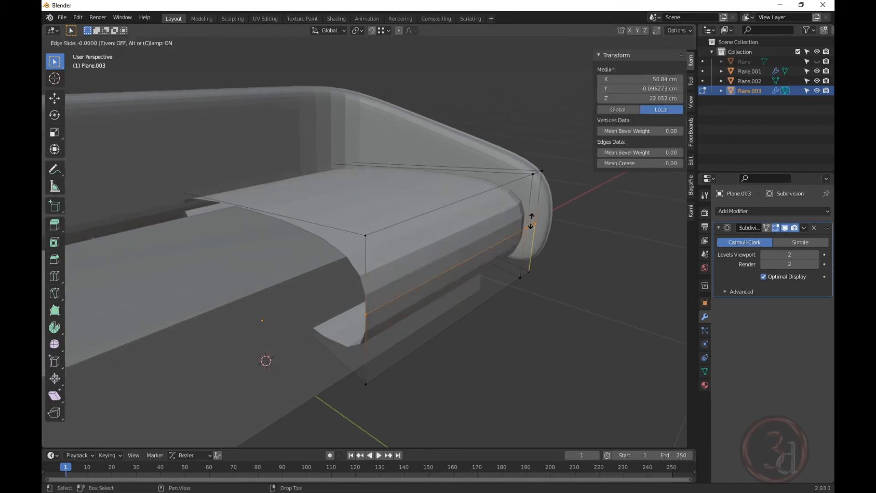
pyautogui.click(541, 267)
pyautogui.moveTo(531, 230)
pyautogui.mouseDown(button='middle')
pyautogui.moveTo(411, 227)
pyautogui.moveTo(503, 217)
pyautogui.moveTo(522, 232)
pyautogui.mouseUp(button='middle')
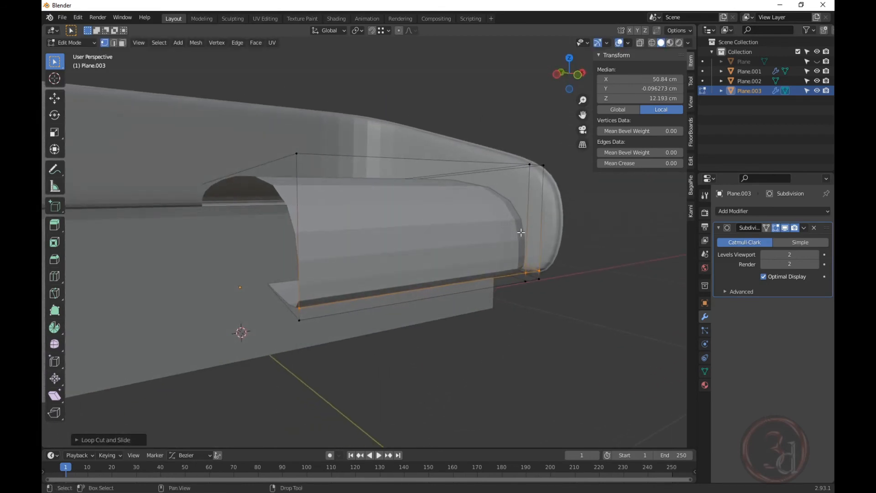
pyautogui.hotkey('ctrl', 'r')
pyautogui.click(528, 233)
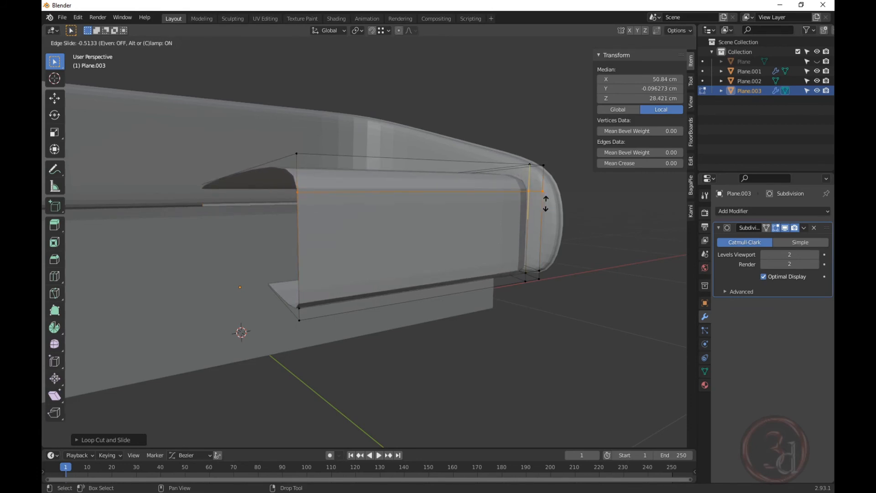
pyautogui.click(546, 205)
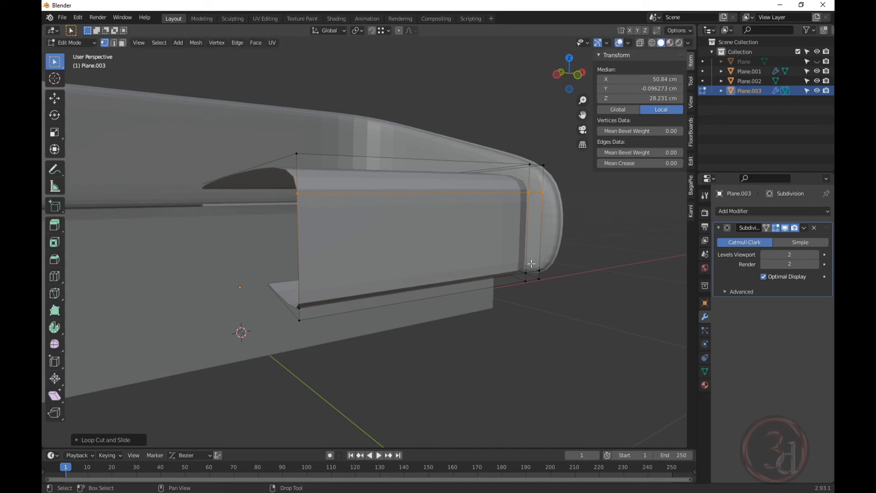
# Slide the cushion's bottom edge loop upward, then switch to Left view.
pyautogui.keyDown('alt'); pyautogui.click(523, 274); pyautogui.keyUp('alt')
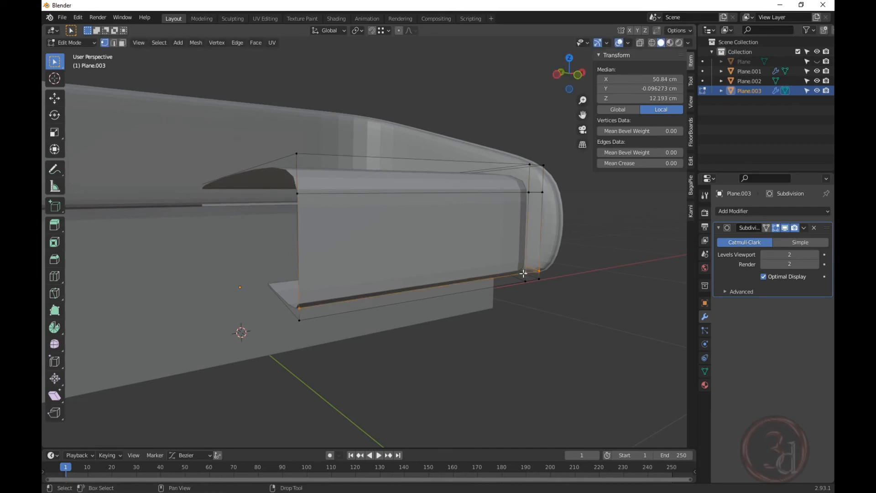
pyautogui.press('g')
pyautogui.press('g')
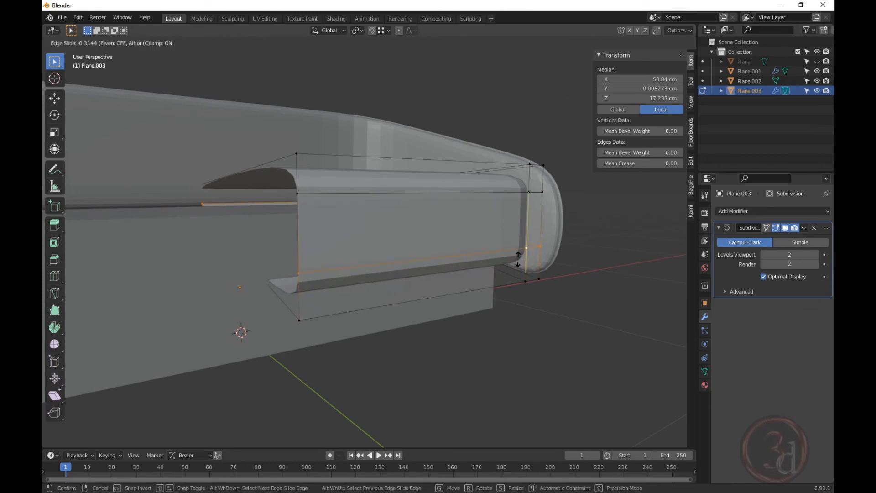
pyautogui.click(518, 258)
pyautogui.moveTo(542, 272); pyautogui.dragTo(538, 219, button='middle')
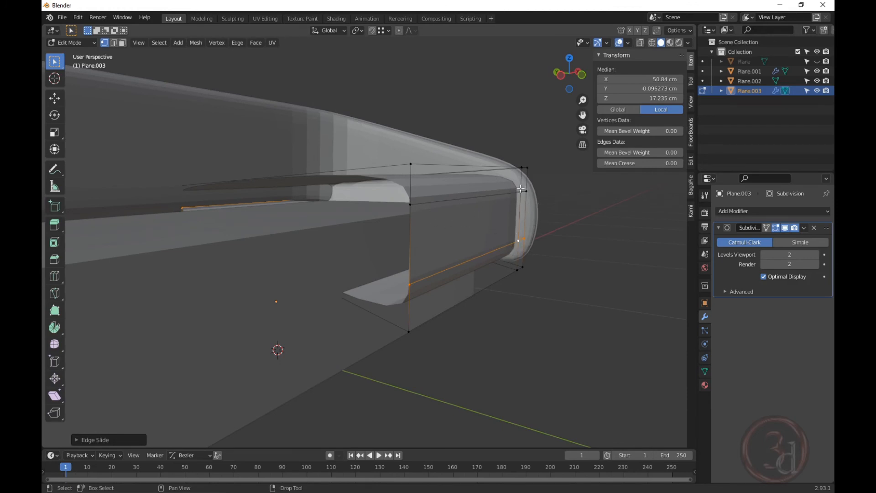
pyautogui.moveTo(493, 244); pyautogui.dragTo(495, 244, button='middle')
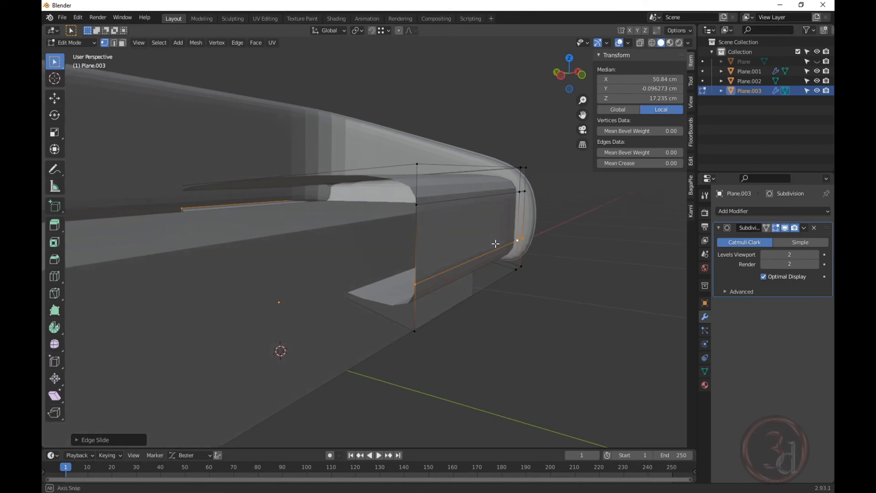
pyautogui.press('`')
pyautogui.click(421, 246)
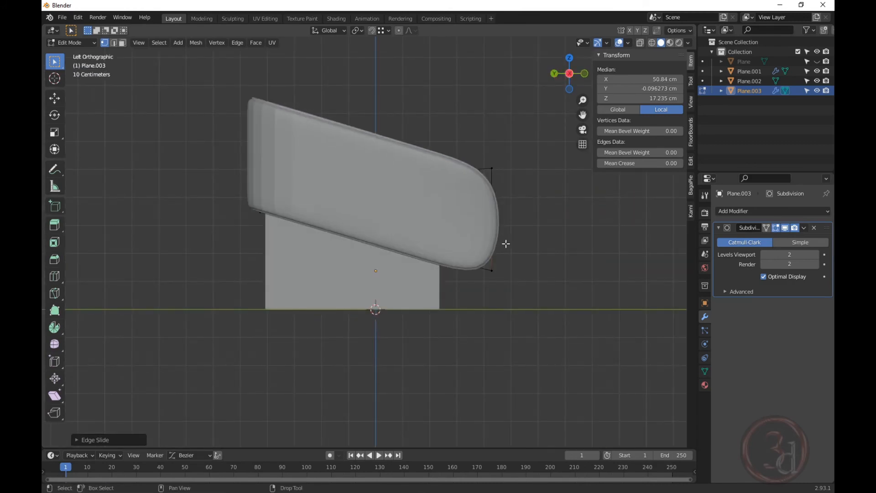
# In X-ray, move the cushion's two front-edge vertices along Y, then return to solid shading.
pyautogui.hotkey('alt', 'z')
pyautogui.scroll(4, 509, 216)
pyautogui.hotkey('alt', 'a')
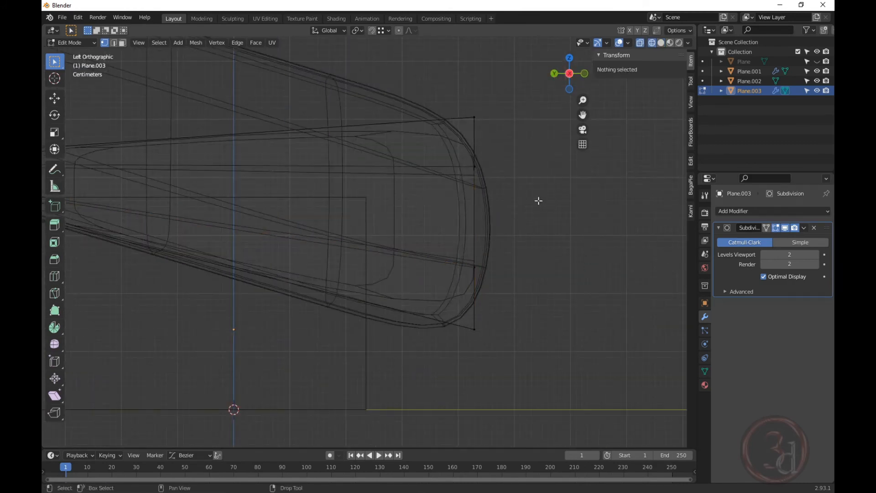
pyautogui.moveTo(465, 155); pyautogui.dragTo(503, 275)
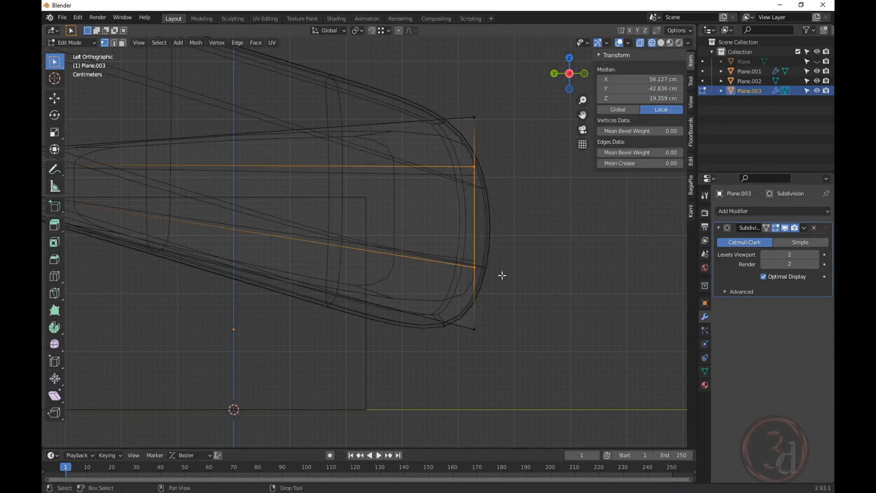
pyautogui.keyDown('shift'); pyautogui.moveTo(506, 205); pyautogui.dragTo(504, 229, button='middle'); pyautogui.keyUp('shift')
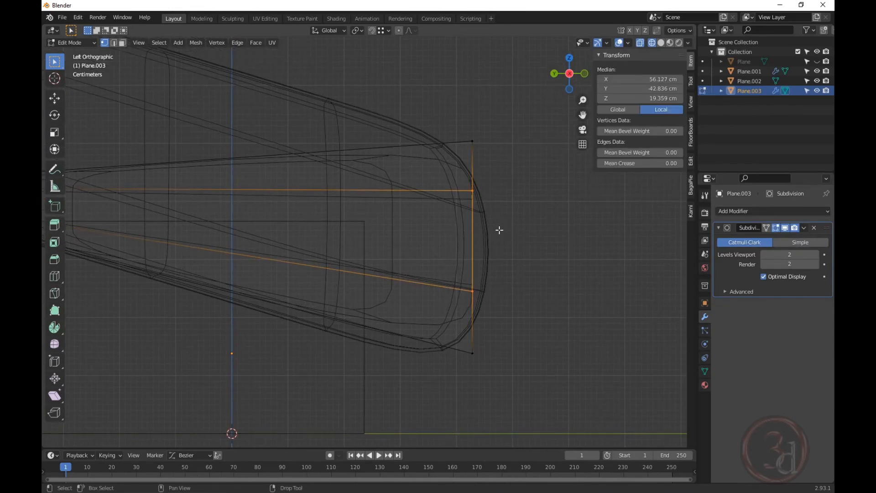
pyautogui.press('g')
pyautogui.press('y')
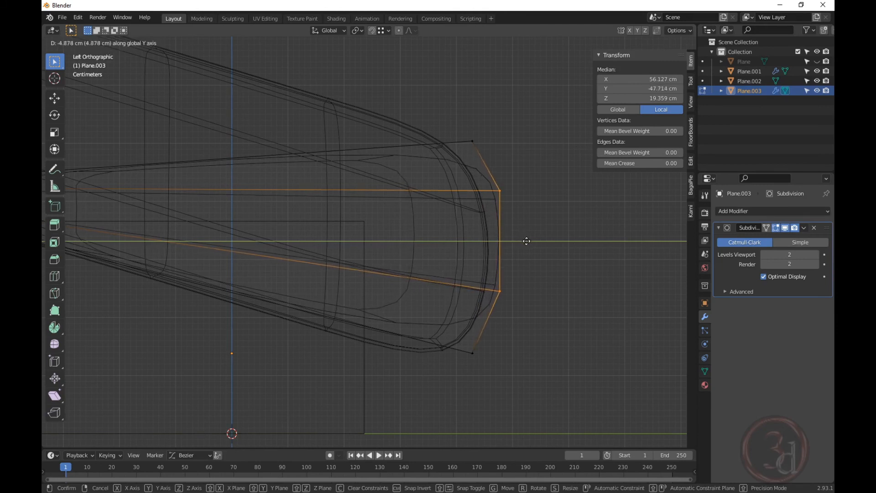
pyautogui.click(525, 242)
pyautogui.moveTo(522, 245)
pyautogui.mouseDown(button='middle')
pyautogui.moveTo(539, 280)
pyautogui.moveTo(482, 295)
pyautogui.mouseUp(button='middle')
pyautogui.press('z')
pyautogui.click(594, 307)
pyautogui.moveTo(545, 276); pyautogui.dragTo(422, 391, button='middle')
# Select the cushion's bottom-right and right-side vertices and move them along X to widen its end.
pyautogui.press('Tab')
pyautogui.scroll(-2, 440, 287)
pyautogui.press('Tab')
pyautogui.moveTo(385, 380); pyautogui.dragTo(489, 316)
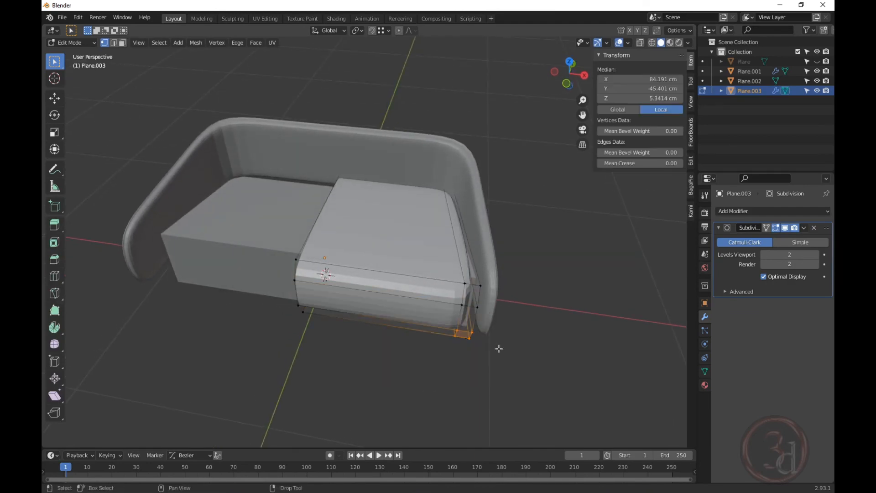
pyautogui.hotkey('shift', 'z')
pyautogui.moveTo(367, 398); pyautogui.dragTo(486, 148)
pyautogui.hotkey('shift', 'z')
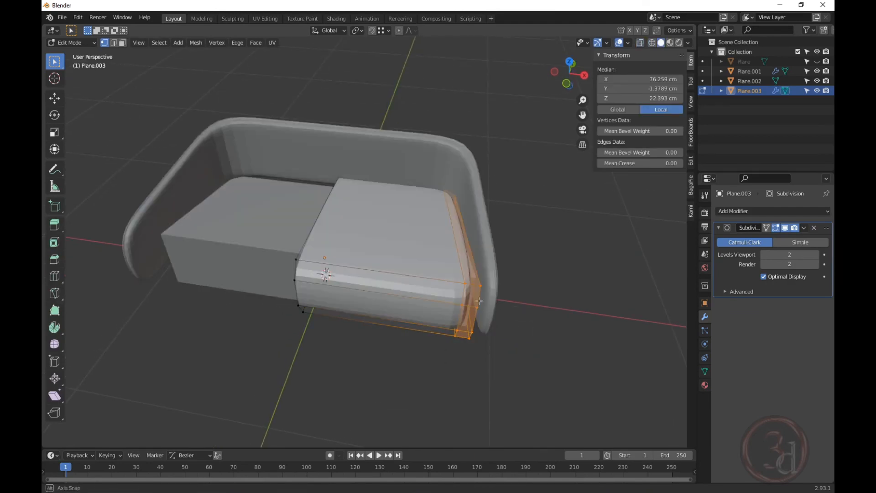
pyautogui.press('g')
pyautogui.press('x')
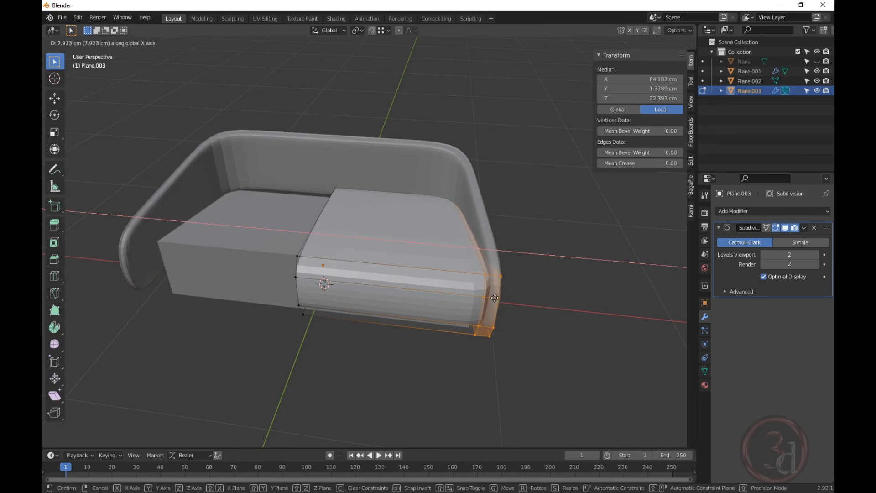
pyautogui.click(498, 298)
# Move the cushion's right-end vertices about 5.8 cm along Y, then return to Object Mode.
pyautogui.moveTo(497, 298); pyautogui.dragTo(491, 324, button='middle')
pyautogui.hotkey('alt', 'z')
pyautogui.moveTo(399, 139); pyautogui.dragTo(458, 370)
pyautogui.hotkey('alt', 'z')
pyautogui.moveTo(512, 312); pyautogui.dragTo(477, 293, button='middle')
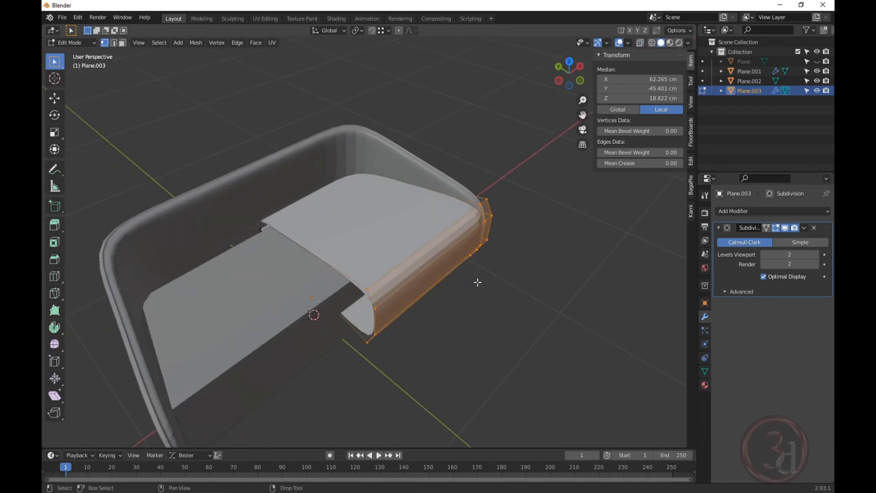
pyautogui.press('g')
pyautogui.press('z')
pyautogui.press('y')
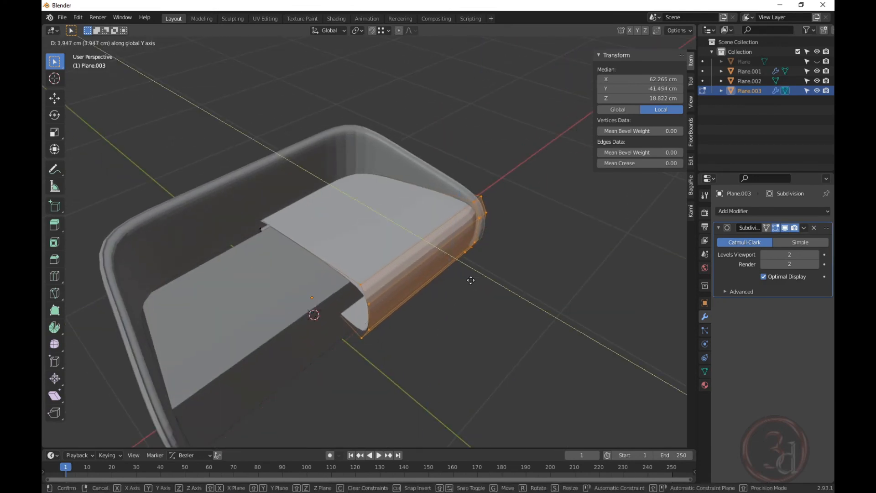
pyautogui.moveTo(469, 277)
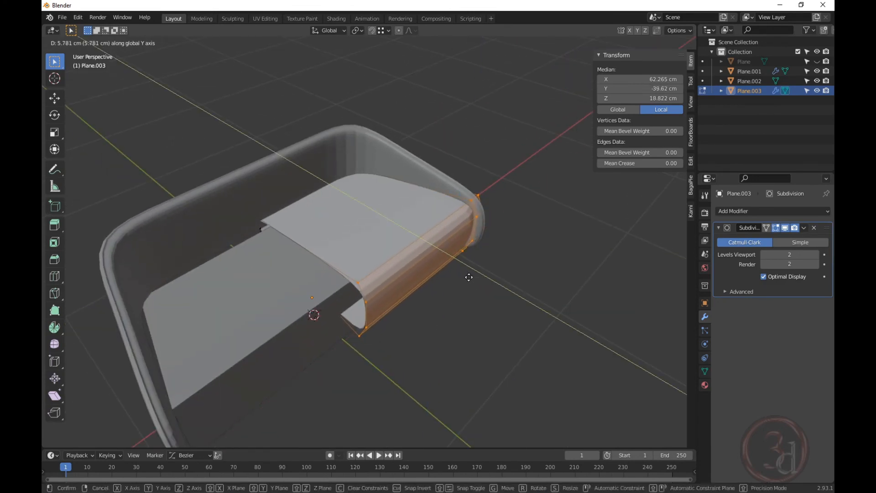
pyautogui.click(467, 277)
pyautogui.press('Tab')
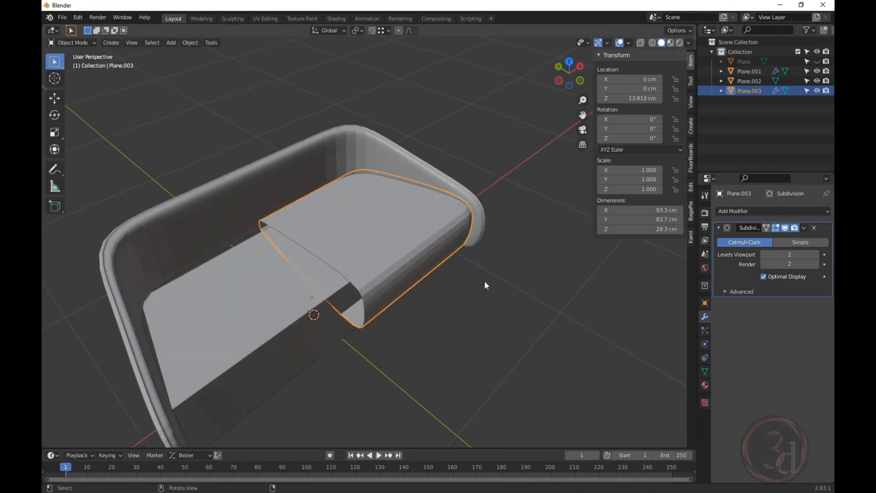
# Raise the cushion's Subdivision Surface viewport level to 3.
pyautogui.moveTo(484, 281); pyautogui.dragTo(409, 249, button='middle')
pyautogui.click(479, 369)
pyautogui.moveTo(480, 370); pyautogui.dragTo(524, 323, button='middle')
pyautogui.click(441, 247)
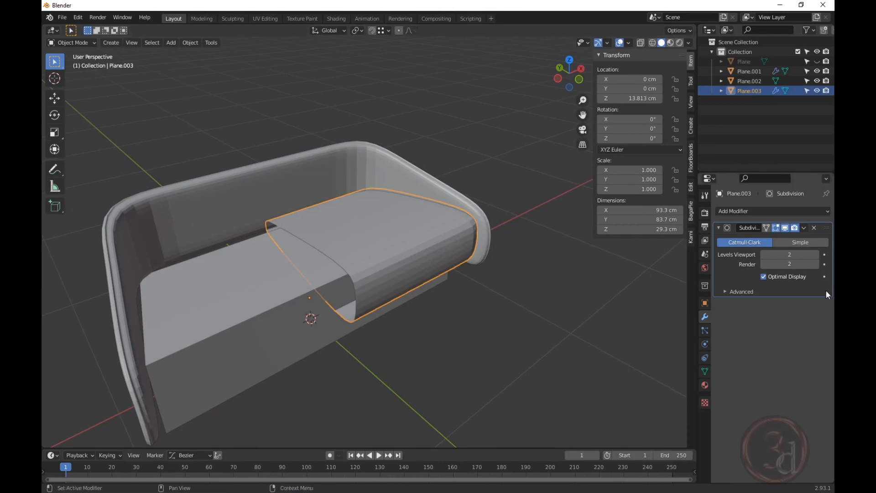
pyautogui.click(817, 255)
# Add a Mirror modifier to the cushion Plane.003 so it spans the full sofa width.
pyautogui.click(555, 305)
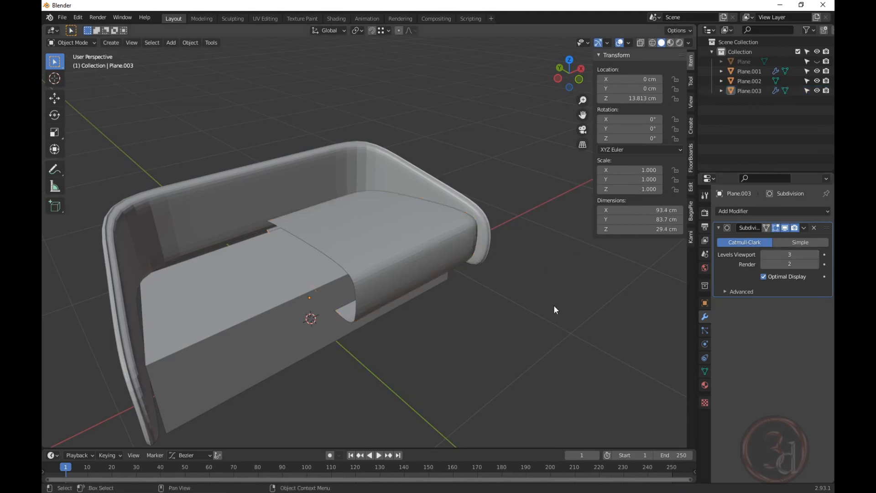
pyautogui.moveTo(554, 305); pyautogui.dragTo(410, 247, button='middle')
pyautogui.scroll(3, 433, 259)
pyautogui.scroll(-5, 432, 258)
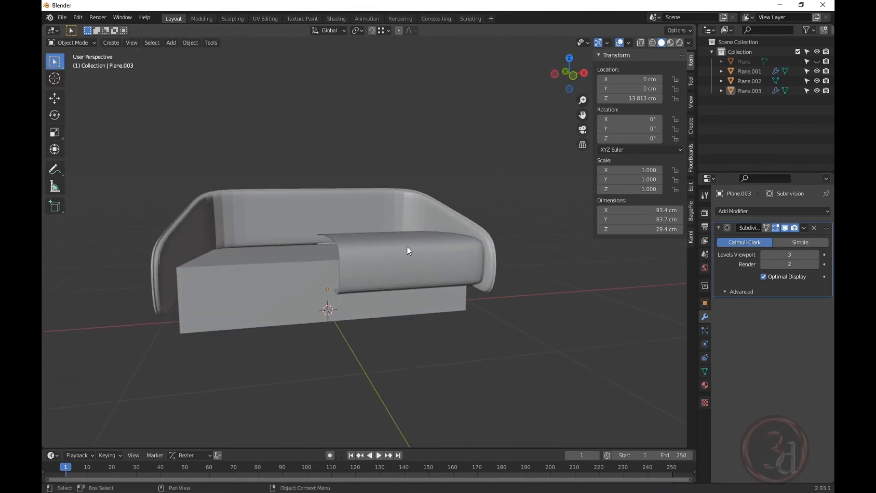
pyautogui.click(410, 248)
pyautogui.click(756, 211)
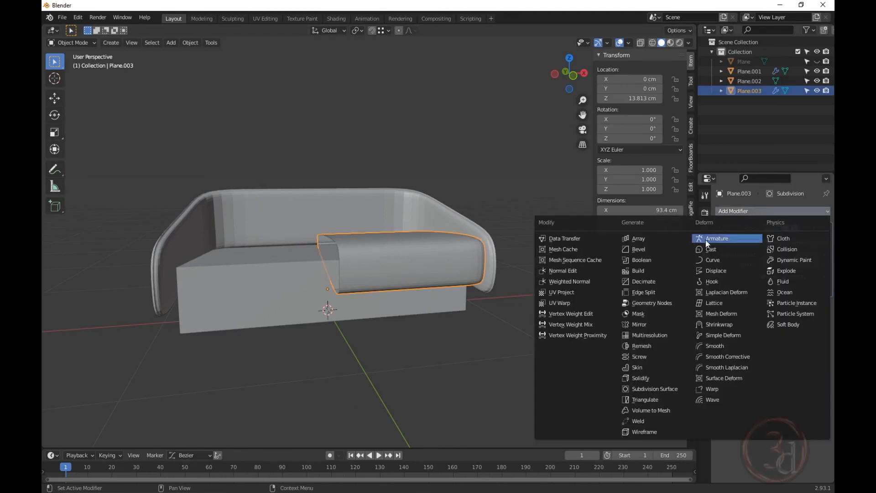
pyautogui.click(626, 325)
# Shade the sofa frame Plane.001 and the cushion Plane.003 smooth.
pyautogui.click(519, 326)
pyautogui.moveTo(519, 327); pyautogui.dragTo(405, 228, button='middle')
pyautogui.click(411, 193)
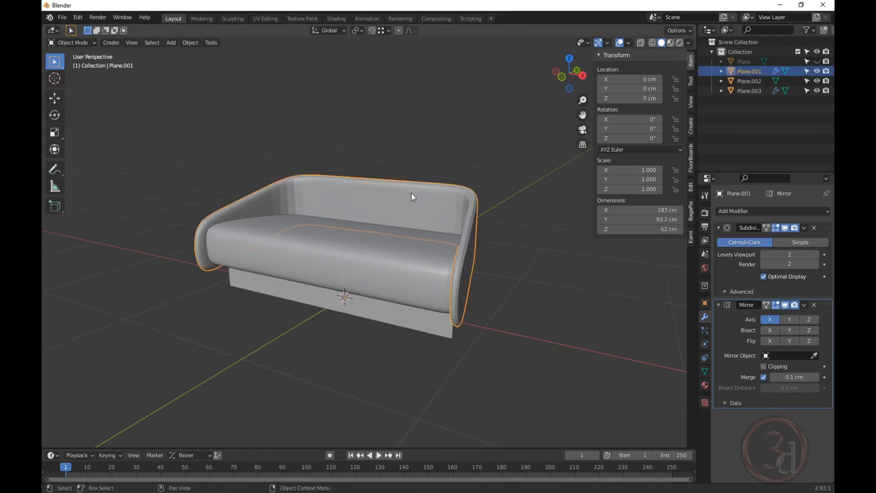
pyautogui.rightClick(418, 204)
pyautogui.click(379, 206)
pyautogui.click(456, 314)
pyautogui.click(362, 267)
pyautogui.rightClick(375, 261)
pyautogui.click(375, 258)
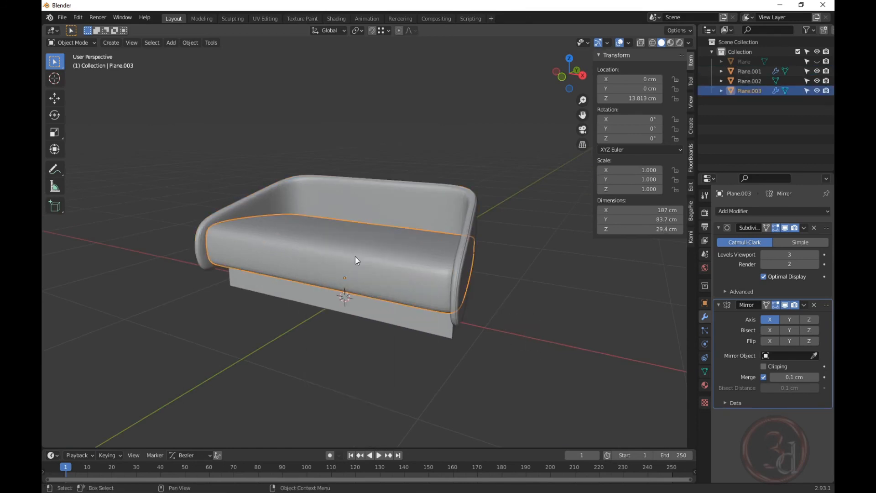
pyautogui.click(396, 383)
pyautogui.click(412, 326)
pyautogui.moveTo(394, 335); pyautogui.dragTo(506, 264, button='middle')
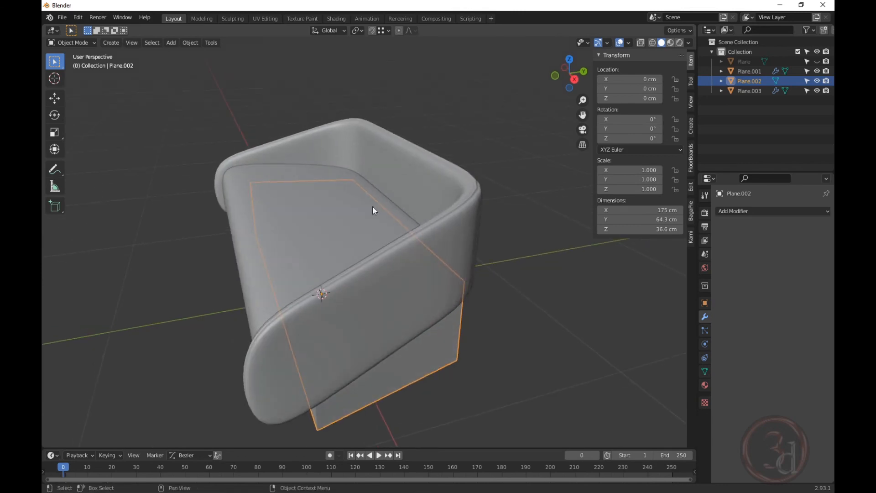
# In X-ray Edit Mode, move the cushion's right-end vertices along X toward the arm.
pyautogui.click(368, 206)
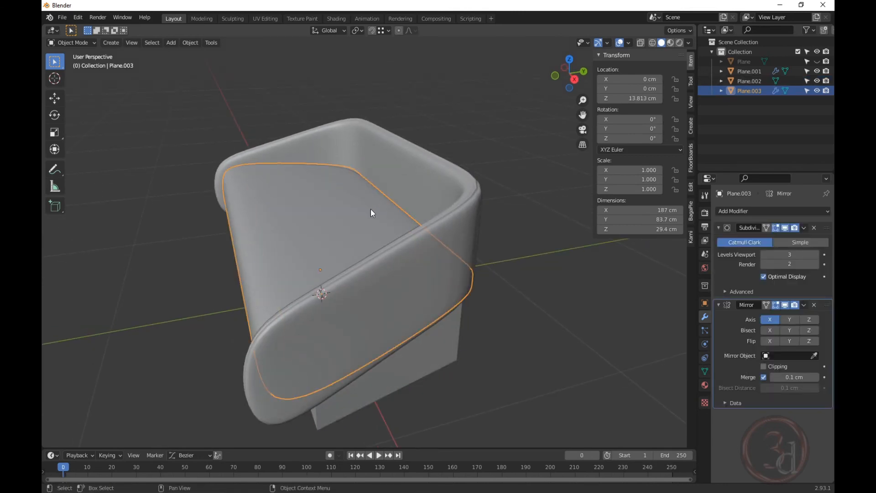
pyautogui.moveTo(371, 209); pyautogui.dragTo(455, 296, button='middle')
pyautogui.press('Tab')
pyautogui.hotkey('alt', 'z')
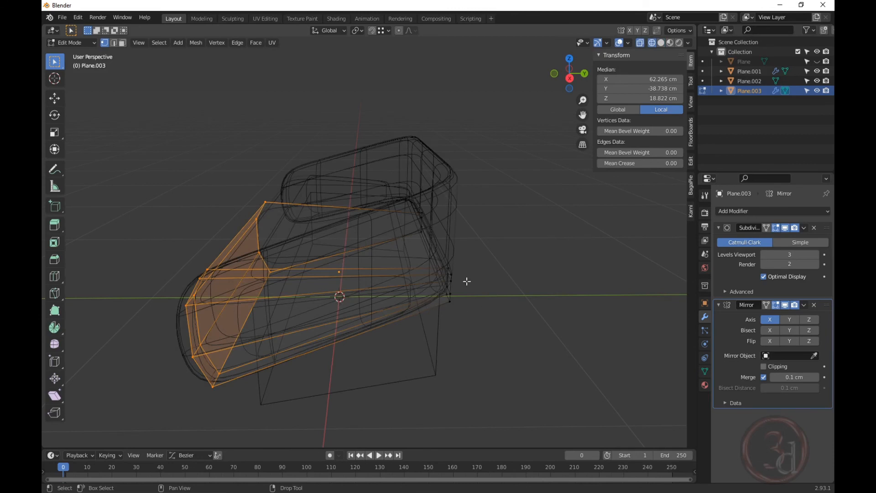
pyautogui.click(510, 291)
pyautogui.moveTo(390, 125); pyautogui.dragTo(506, 371)
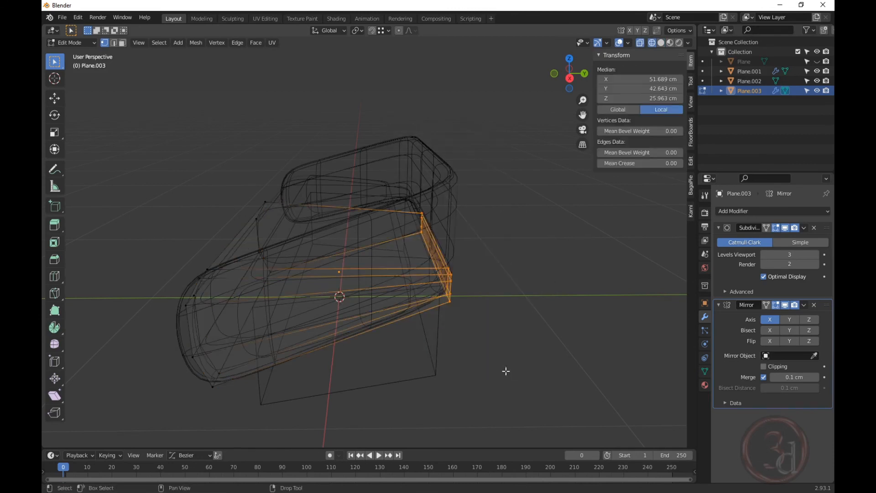
pyautogui.press('g')
pyautogui.press('x')
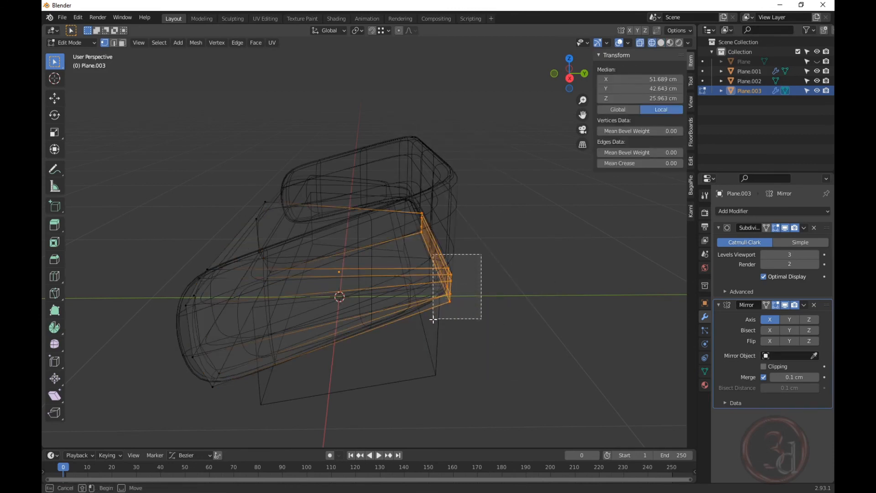
pyautogui.click(422, 336)
pyautogui.moveTo(422, 337); pyautogui.dragTo(490, 227, button='middle')
# From above, pull the cushion's corner vertices along X to sit just inside the arm.
pyautogui.scroll(3, 490, 227)
pyautogui.hotkey('alt', 'a')
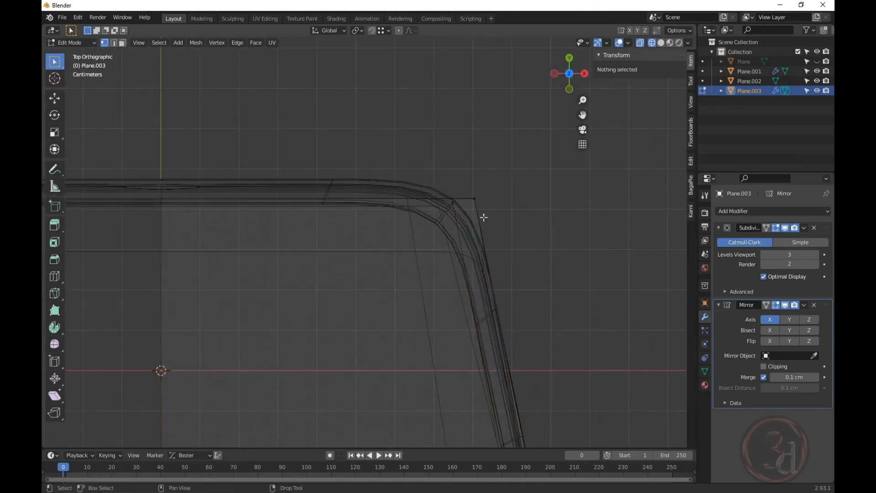
pyautogui.moveTo(351, 162); pyautogui.dragTo(506, 224)
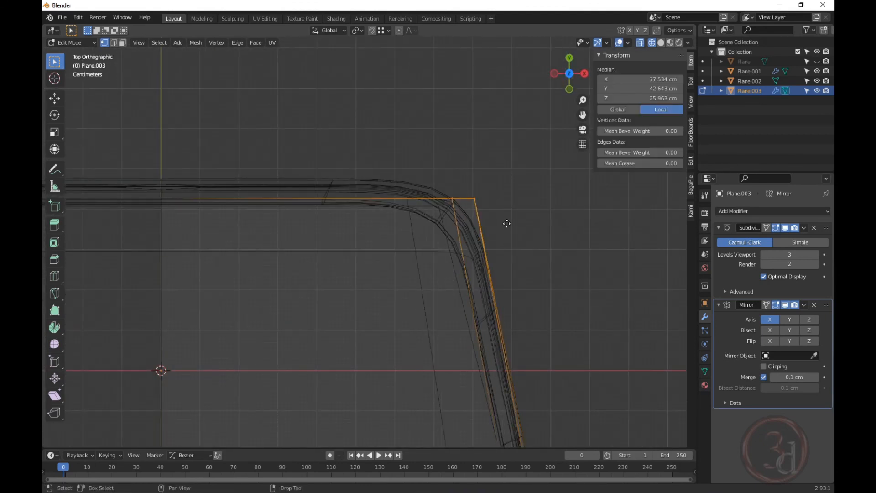
pyautogui.press('g')
pyautogui.press('x')
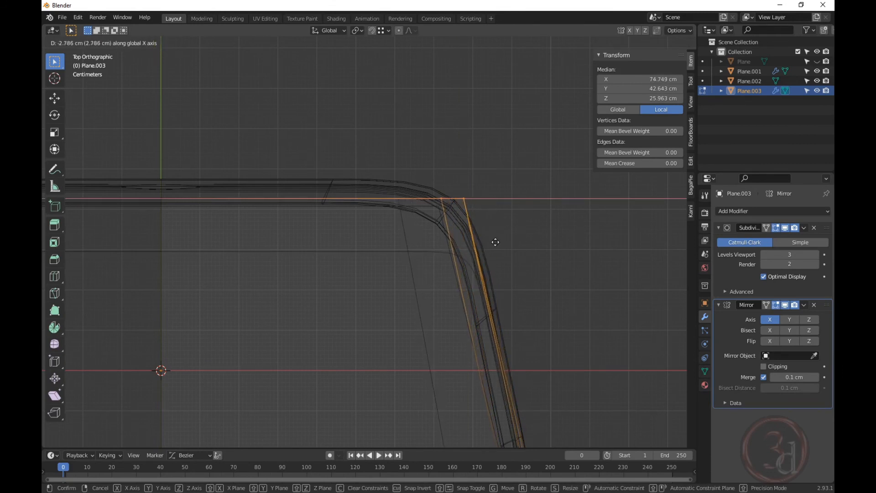
pyautogui.click(494, 244)
pyautogui.scroll(-5, 537, 307)
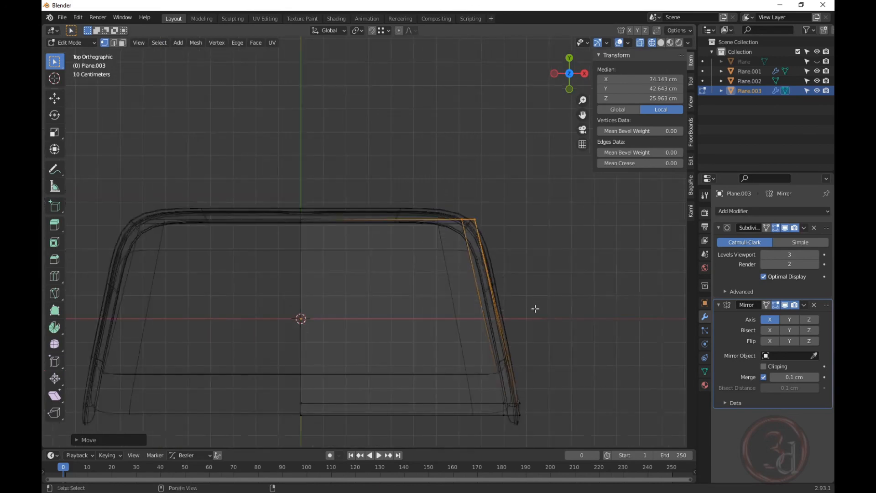
pyautogui.moveTo(536, 307)
pyautogui.mouseDown(button='middle')
pyautogui.moveTo(472, 247)
pyautogui.moveTo(470, 285)
pyautogui.mouseUp(button='middle')
# Select the whole cushion mesh, return to solid shading and exit to Object Mode.
pyautogui.press('a')
pyautogui.press('z')
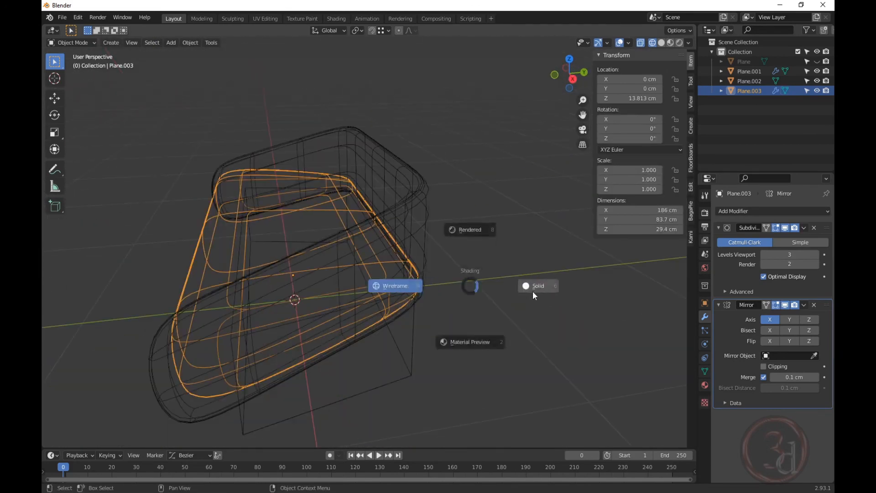
pyautogui.click(533, 291)
pyautogui.press('Tab')
pyautogui.click(504, 347)
pyautogui.moveTo(504, 347)
pyautogui.mouseDown(button='middle')
pyautogui.moveTo(415, 295)
pyautogui.moveTo(542, 297)
pyautogui.mouseUp(button='middle')
pyautogui.scroll(4, 542, 297)
# In X-ray Edit Mode on base Plane.002, add two vertical loop cuts across the box.
pyautogui.click(435, 319)
pyautogui.moveTo(435, 318); pyautogui.dragTo(458, 273, button='middle')
pyautogui.scroll(-2, 393, 256)
pyautogui.press('Tab')
pyautogui.moveTo(393, 258); pyautogui.dragTo(375, 315, button='middle')
pyautogui.hotkey('alt', 'z')
pyautogui.hotkey('alt', 'a')
pyautogui.hotkey('ctrl', 'r')
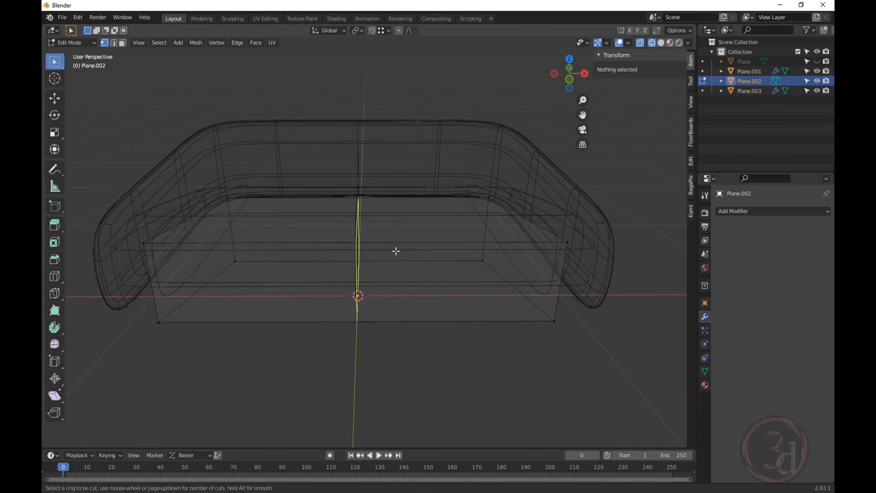
pyautogui.scroll(3, 396, 251)
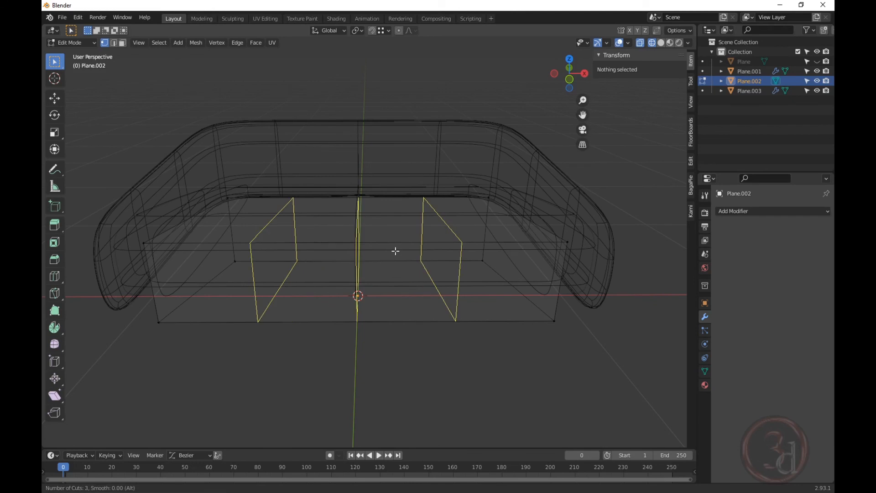
pyautogui.scroll(-1, 396, 251)
pyautogui.scroll(1, 396, 251)
pyautogui.scroll(-1, 396, 251)
pyautogui.scroll(-2, 396, 251)
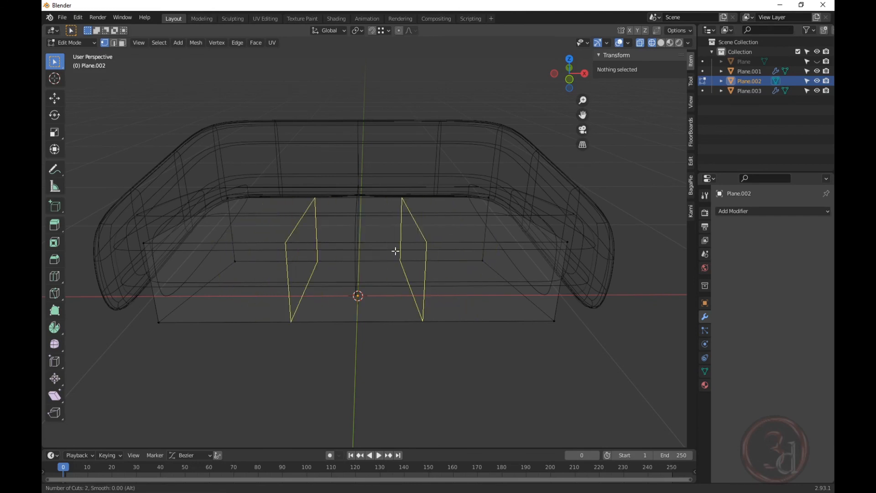
pyautogui.scroll(1, 396, 251)
pyautogui.click(396, 251)
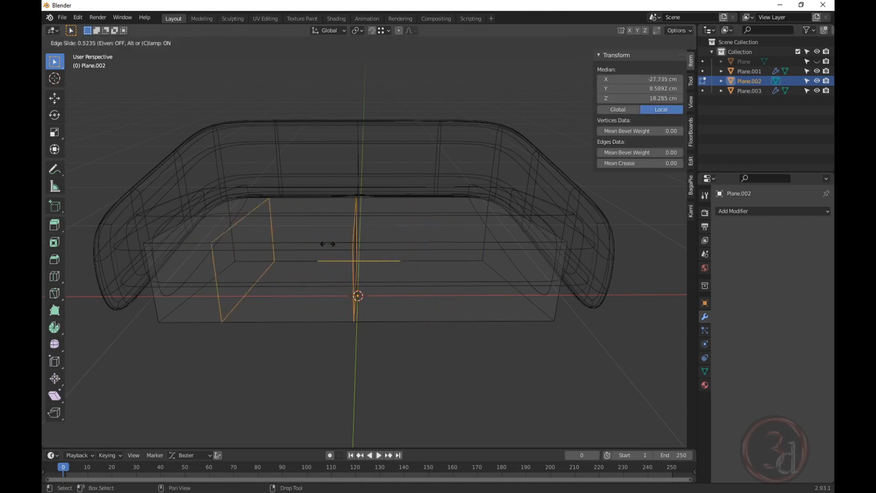
pyautogui.rightClick(403, 247)
# Widen the base box by scaling its middle faces along X.
pyautogui.moveTo(403, 247); pyautogui.dragTo(409, 267, button='middle')
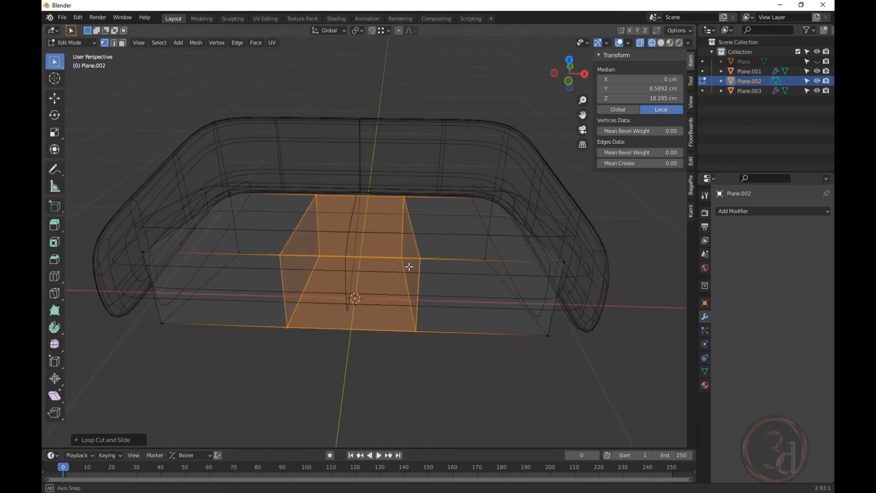
pyautogui.press('s')
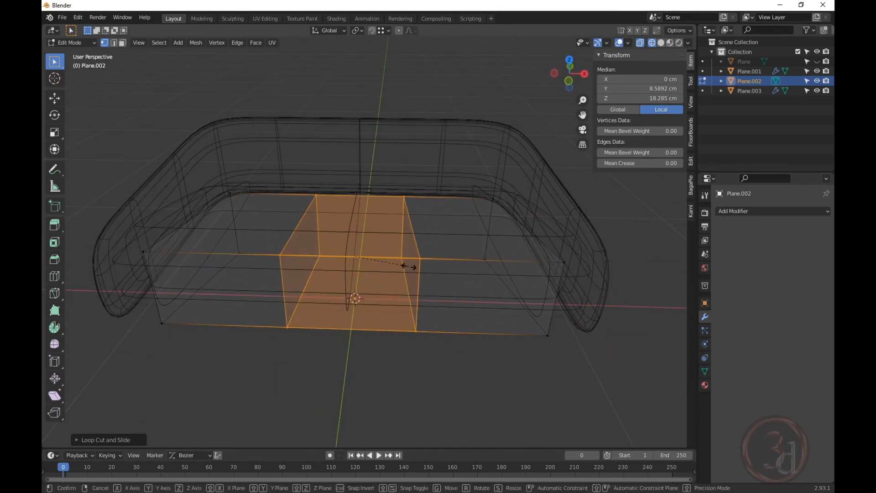
pyautogui.press('x')
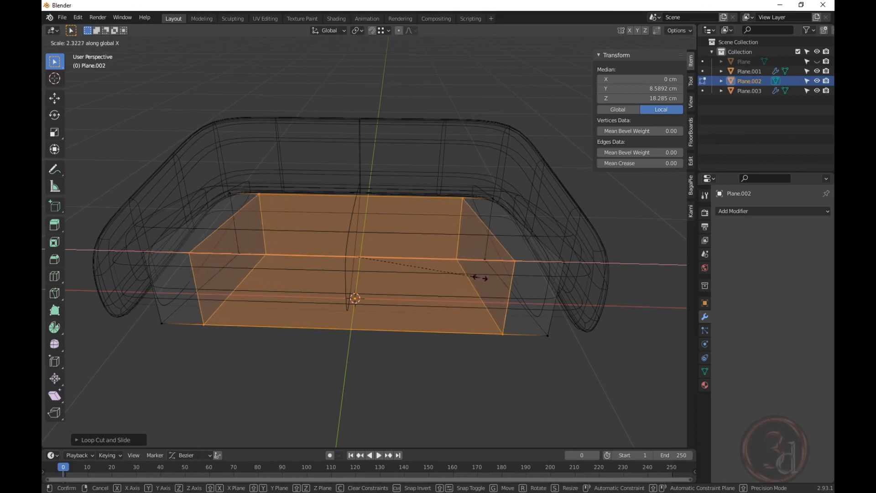
pyautogui.click(508, 285)
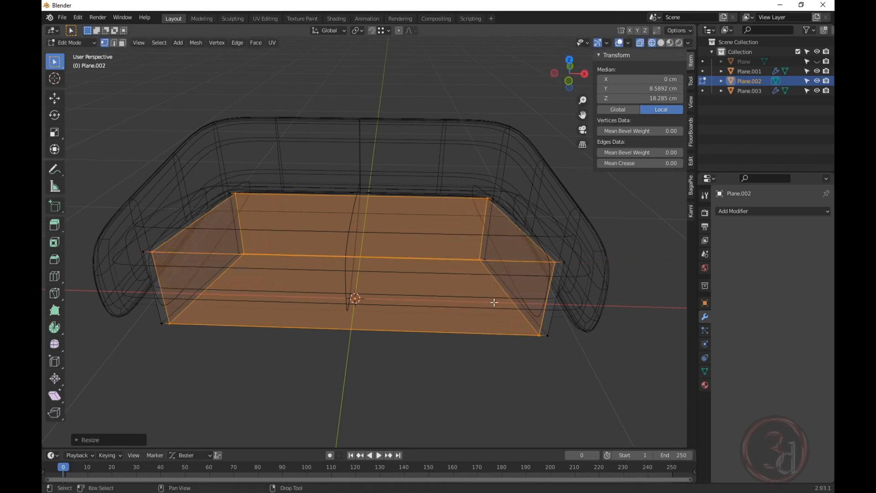
pyautogui.moveTo(493, 303); pyautogui.dragTo(606, 326, button='middle')
# Add two horizontal loops around the base and scale them along Z to 36.6 cm height.
pyautogui.click(557, 358)
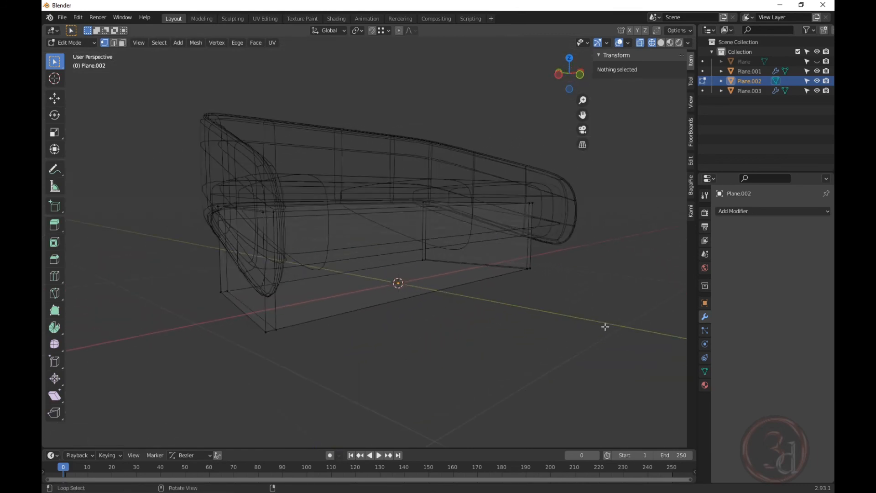
pyautogui.hotkey('ctrl', 'r')
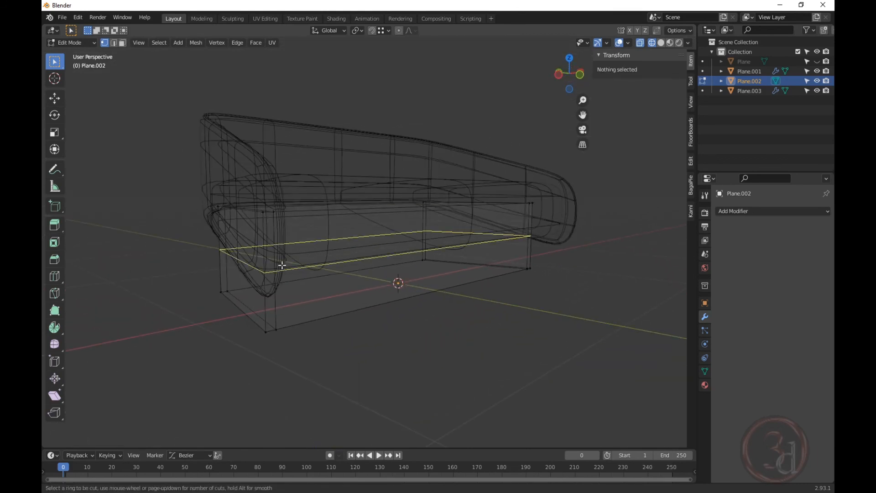
pyautogui.scroll(1, 282, 265)
pyautogui.click(281, 265)
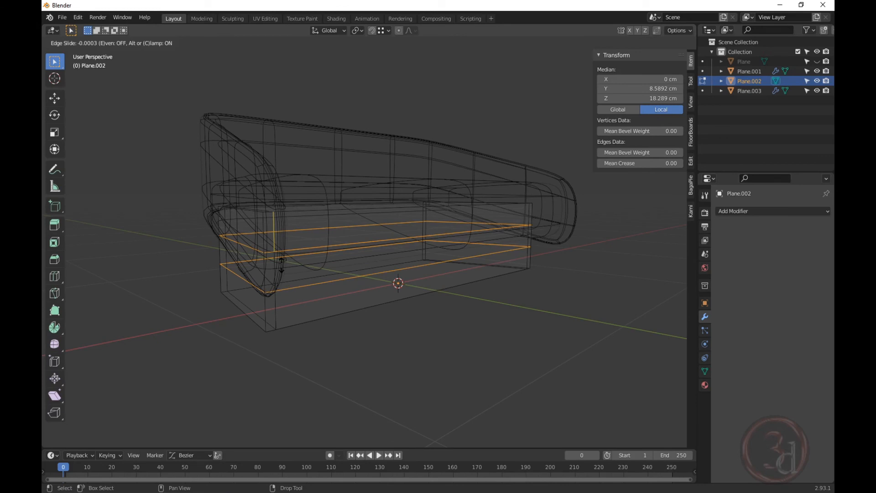
pyautogui.click(282, 265)
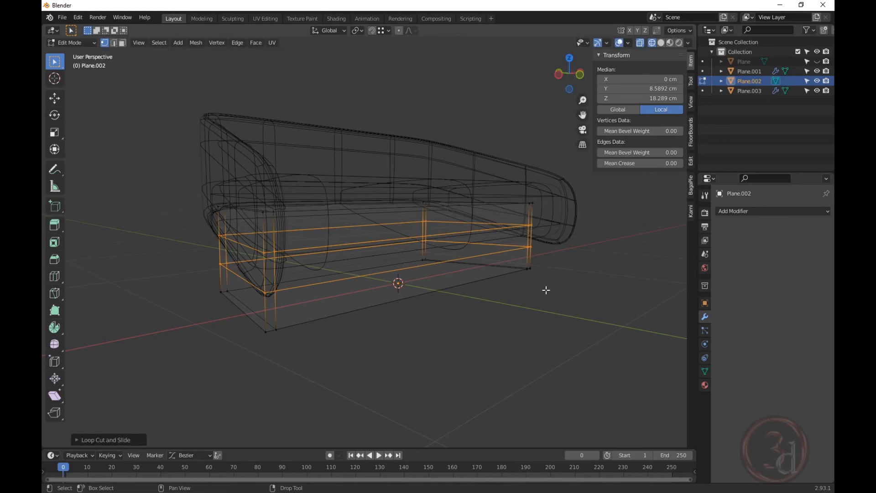
pyautogui.hotkey('ctrl', 'Tab')
pyautogui.press('s')
pyautogui.press('z')
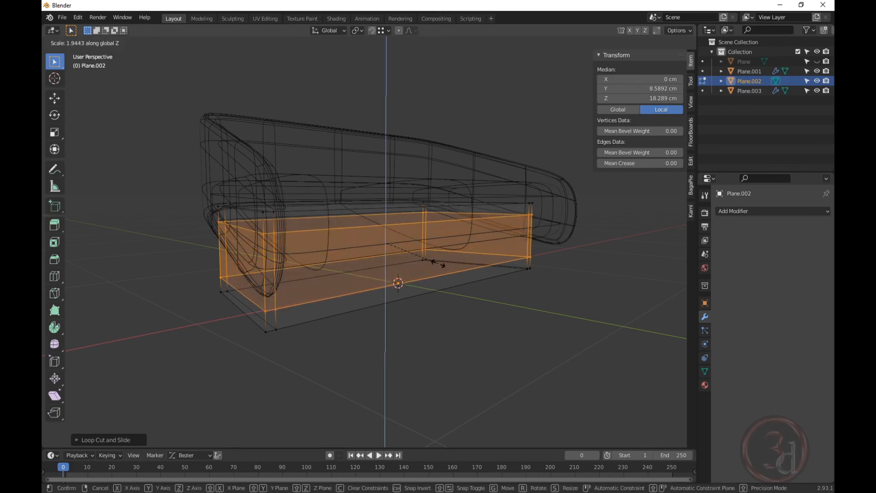
pyautogui.click(459, 273)
# In Solid view, add a Subdivision Surface modifier to the base box with viewport level 3.
pyautogui.press('Tab')
pyautogui.moveTo(470, 286)
pyautogui.mouseDown(button='middle')
pyautogui.moveTo(459, 286)
pyautogui.moveTo(544, 317)
pyautogui.moveTo(520, 315)
pyautogui.mouseUp(button='middle')
pyautogui.hotkey('shift', 'z')
pyautogui.click(770, 211)
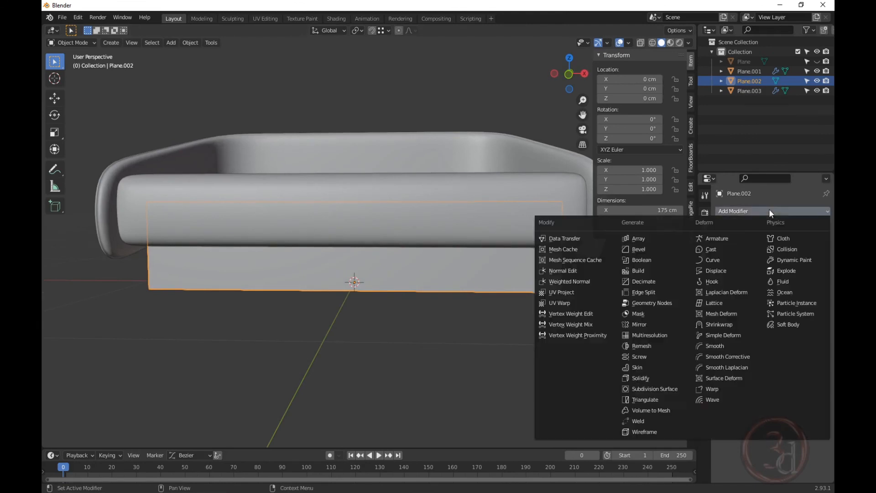
pyautogui.click(660, 386)
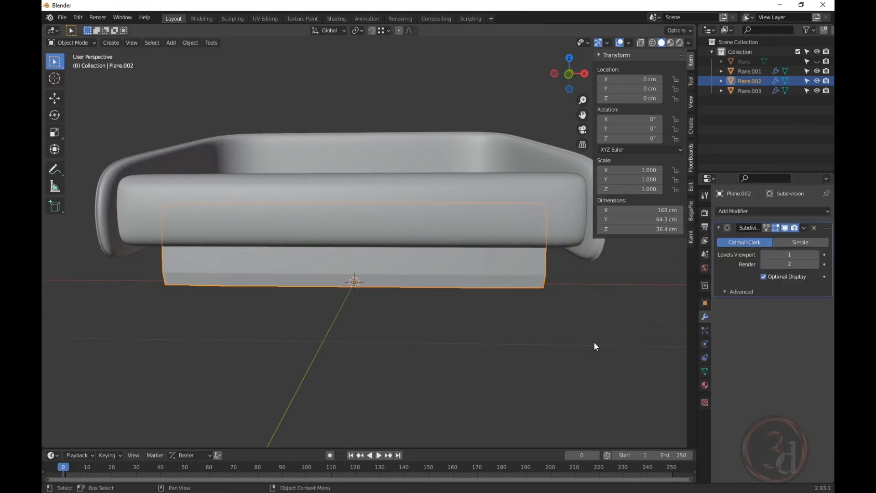
pyautogui.click(817, 255)
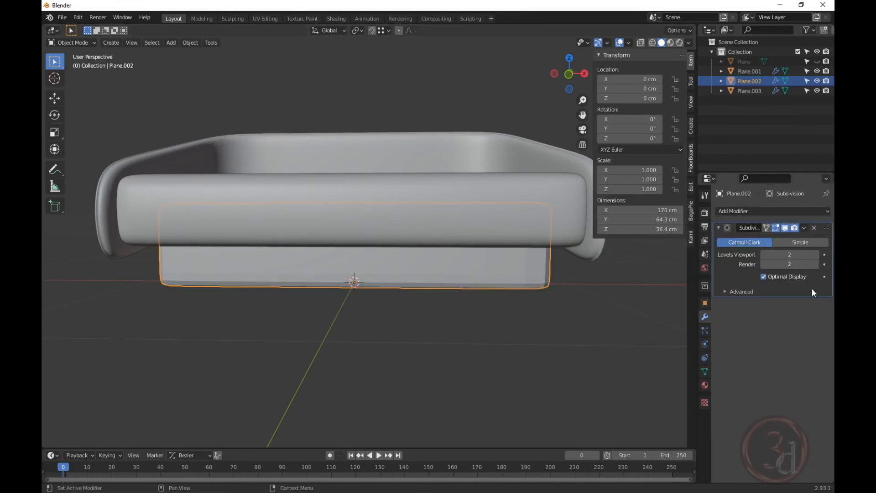
pyautogui.scroll(-1, 478, 253)
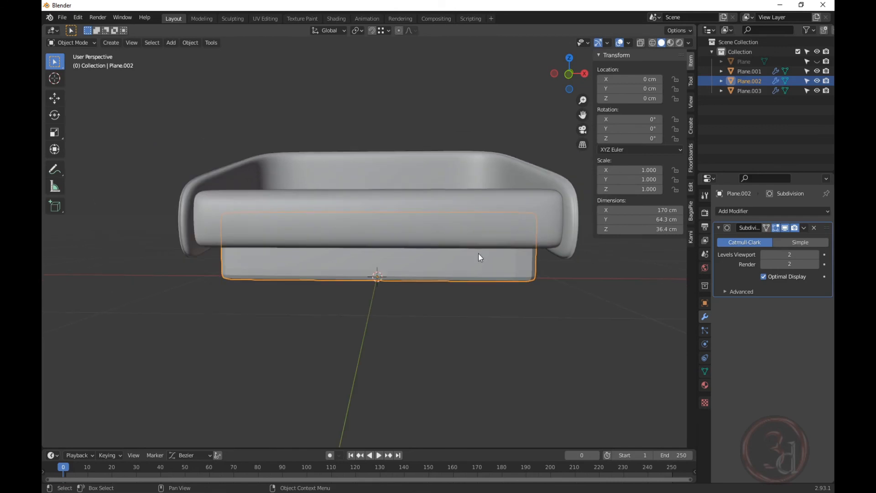
pyautogui.click(819, 254)
# Apply Shade Smooth to the base box and deselect it.
pyautogui.rightClick(521, 264)
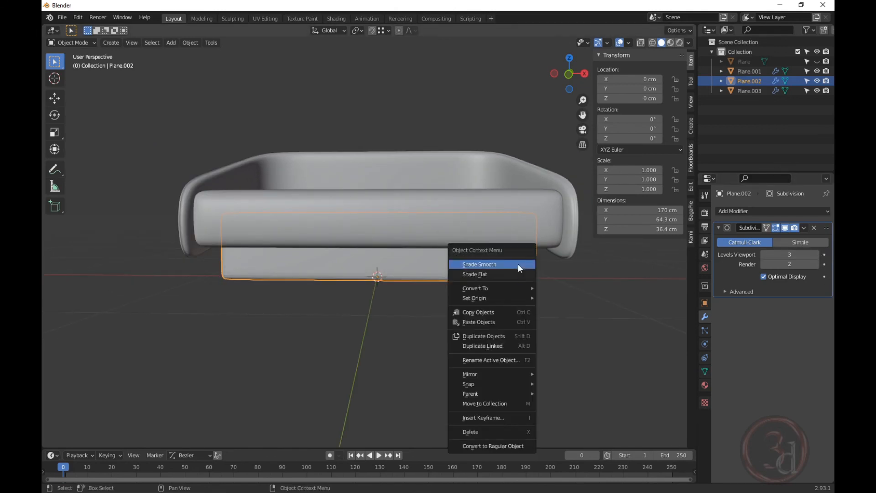
pyautogui.click(518, 264)
pyautogui.click(525, 329)
pyautogui.moveTo(547, 345); pyautogui.dragTo(515, 205, button='middle')
# In Edit Mode on seat cushion Plane.003, select the vertices of its end face.
pyautogui.click(506, 209)
pyautogui.press('Tab')
pyautogui.scroll(3, 498, 198)
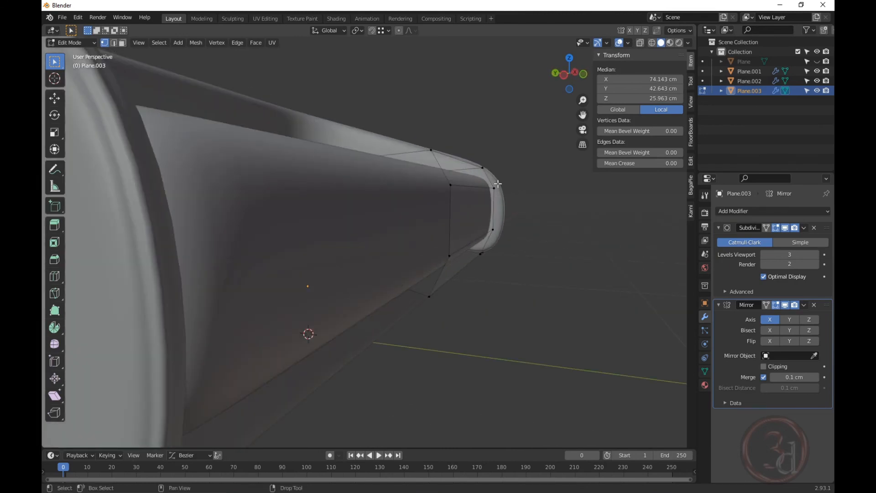
pyautogui.moveTo(496, 194); pyautogui.dragTo(495, 194)
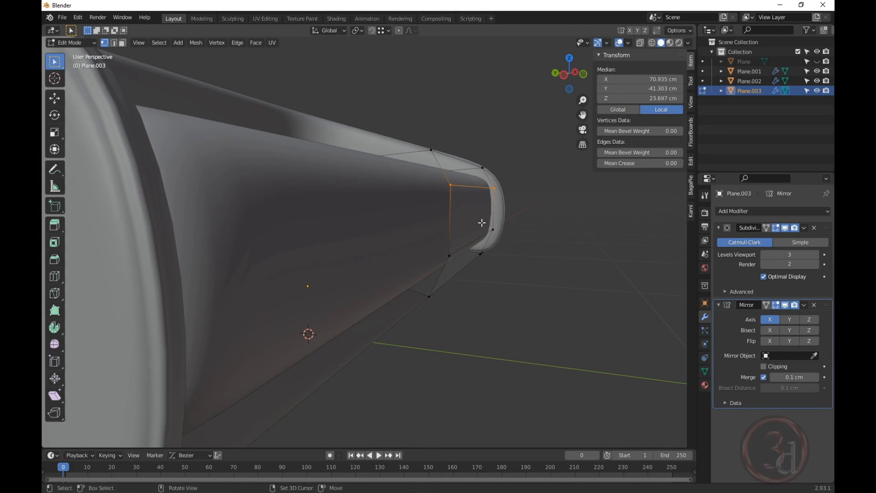
pyautogui.keyDown('shift'); pyautogui.click(443, 261); pyautogui.keyUp('shift')
pyautogui.moveTo(467, 233); pyautogui.dragTo(475, 232, button='middle')
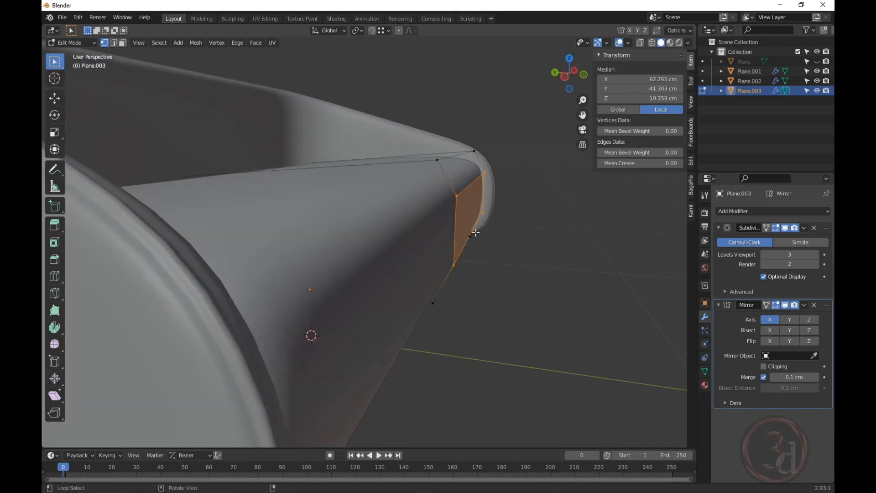
# Move the cushion's end face about 2.3 cm (-2.309) along Y, then return to Object Mode.
pyautogui.press('g')
pyautogui.press('y')
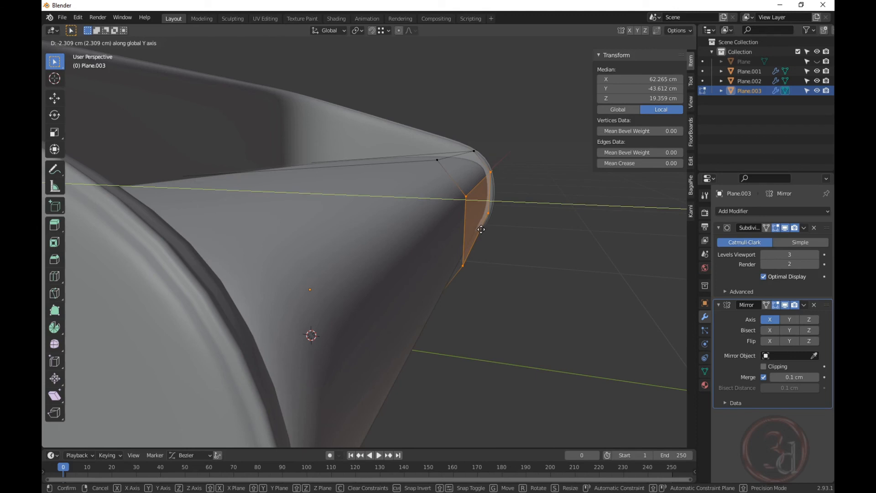
pyautogui.click(481, 229)
pyautogui.press('Tab')
pyautogui.moveTo(534, 274); pyautogui.dragTo(469, 260, button='middle')
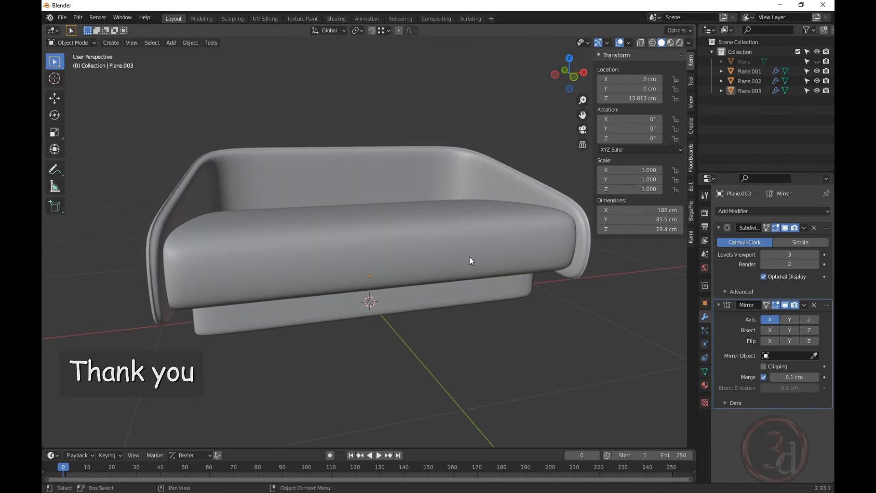